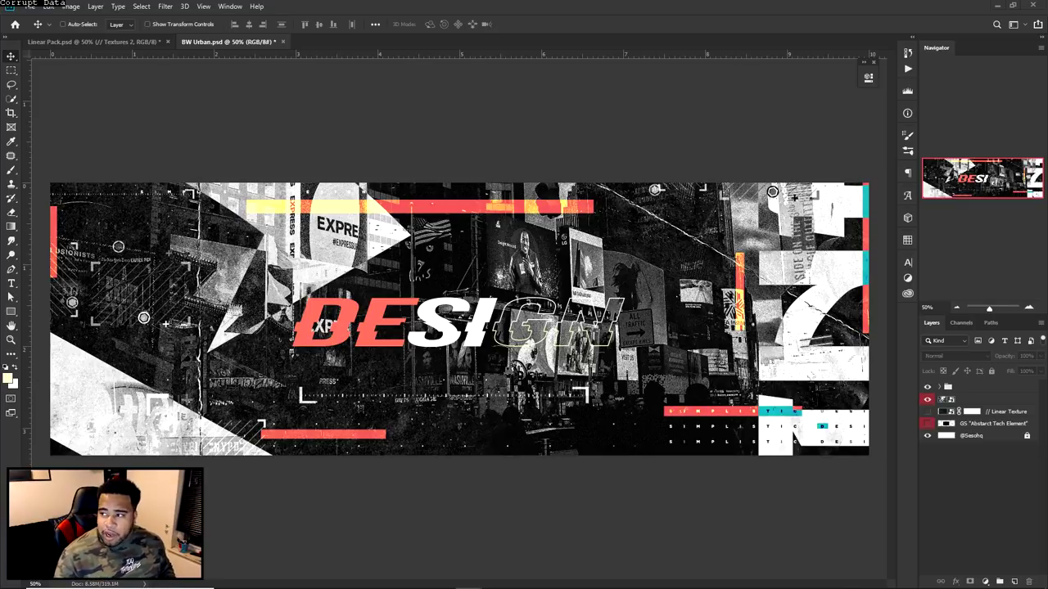
Switch to Chrome and filter the Google Images results for city landscape to sizes larger than 4 MP (2272×1704).
key("alt+Tab")
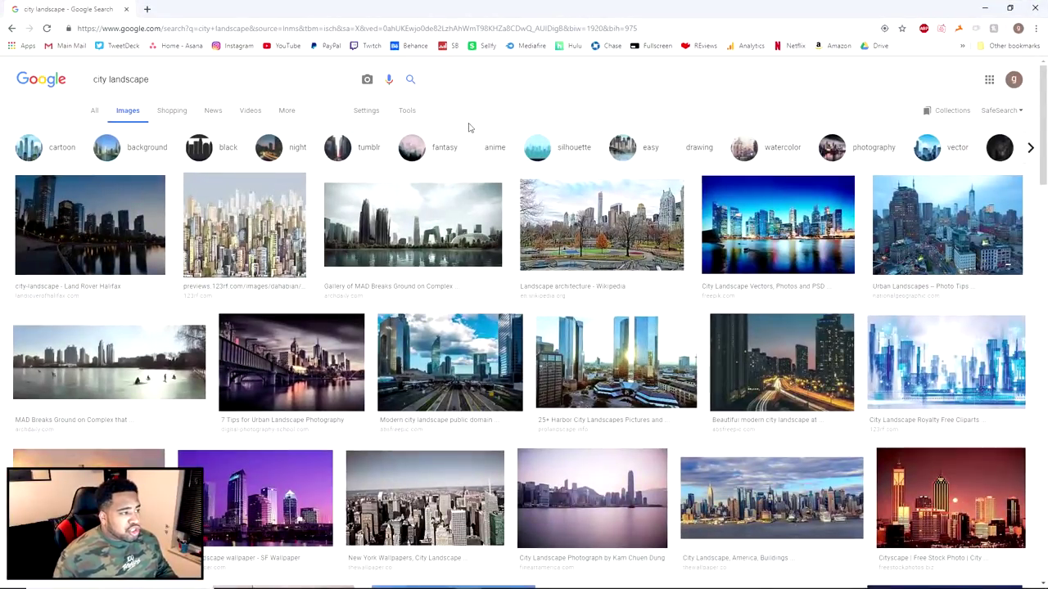
left_click(405, 111)
left_click(99, 130)
mouse_move(114, 214)
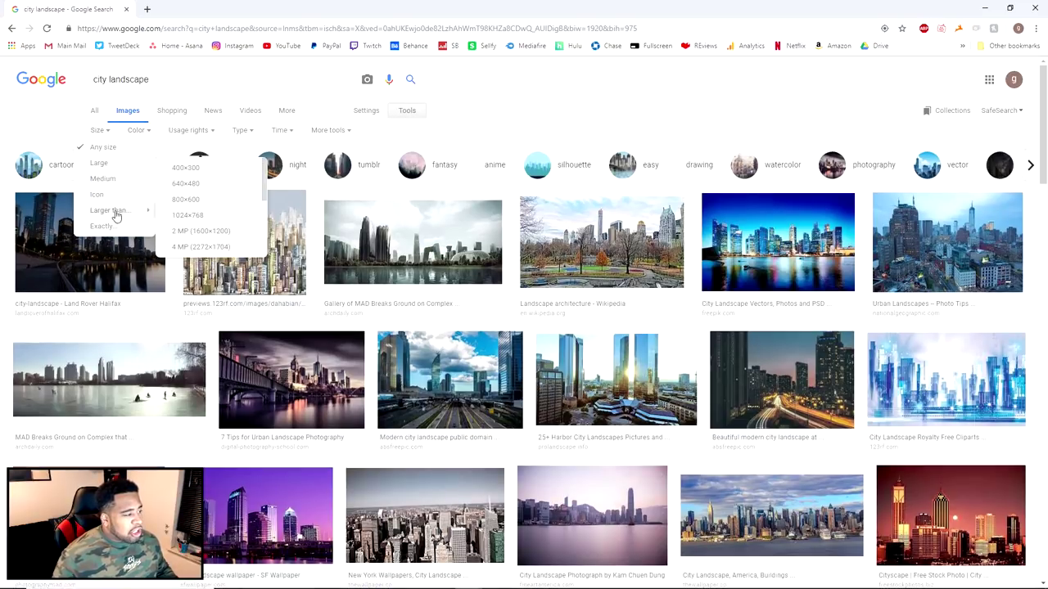
left_click(183, 250)
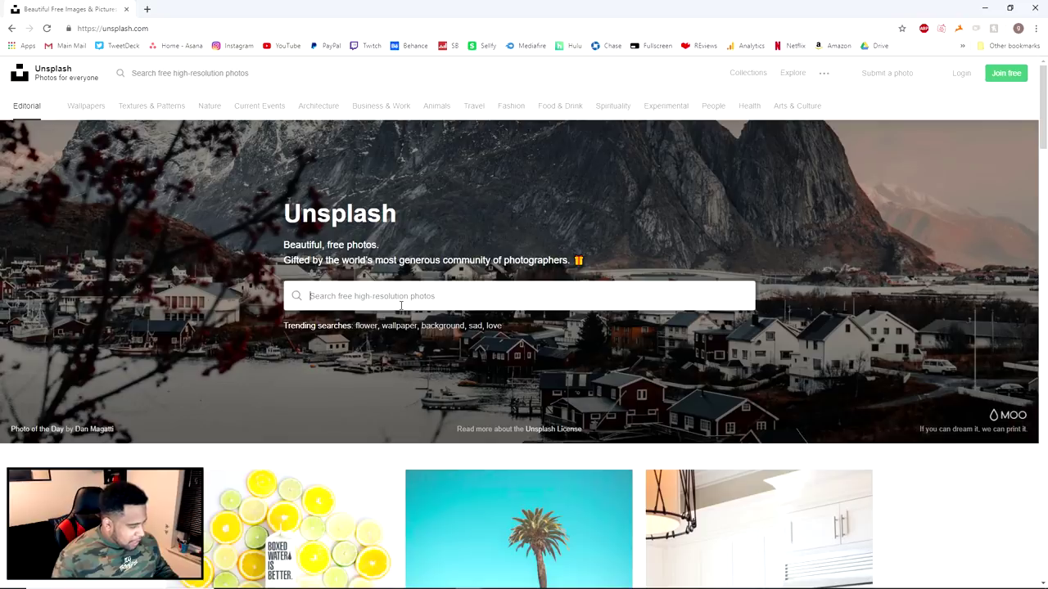
Search Unsplash for "city street" and browse the resulting photos.
type("cit")
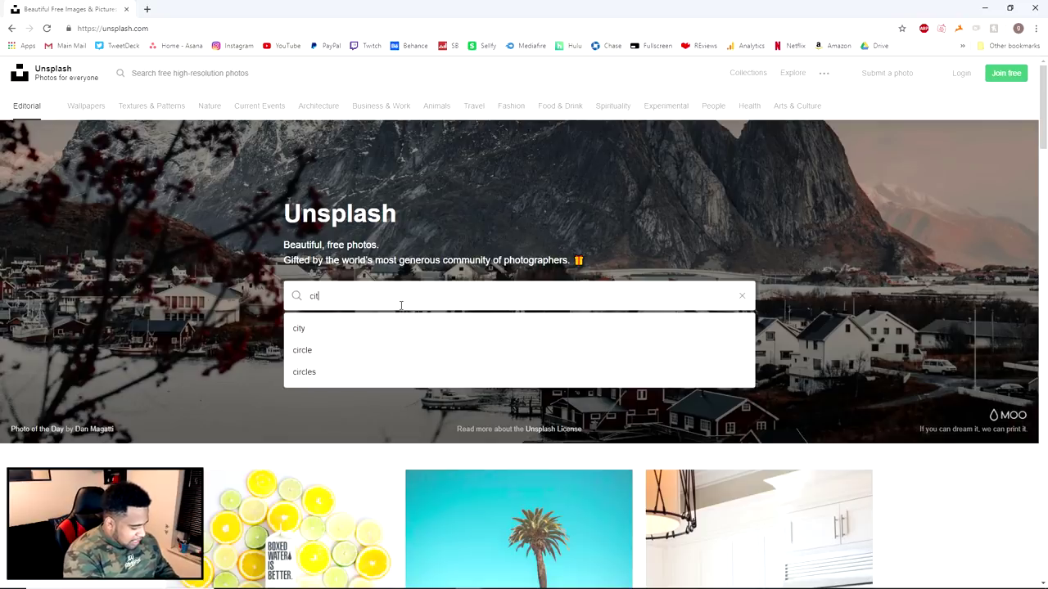
type("y street")
key("Return")
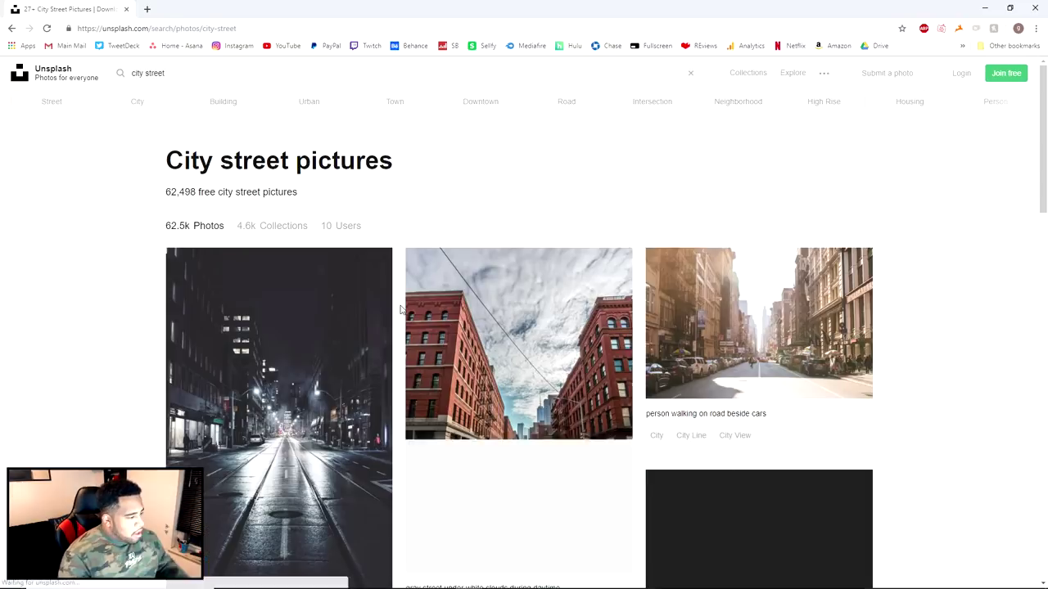
scroll(409, 320, "down", 5)
scroll(410, 320, "down", 10)
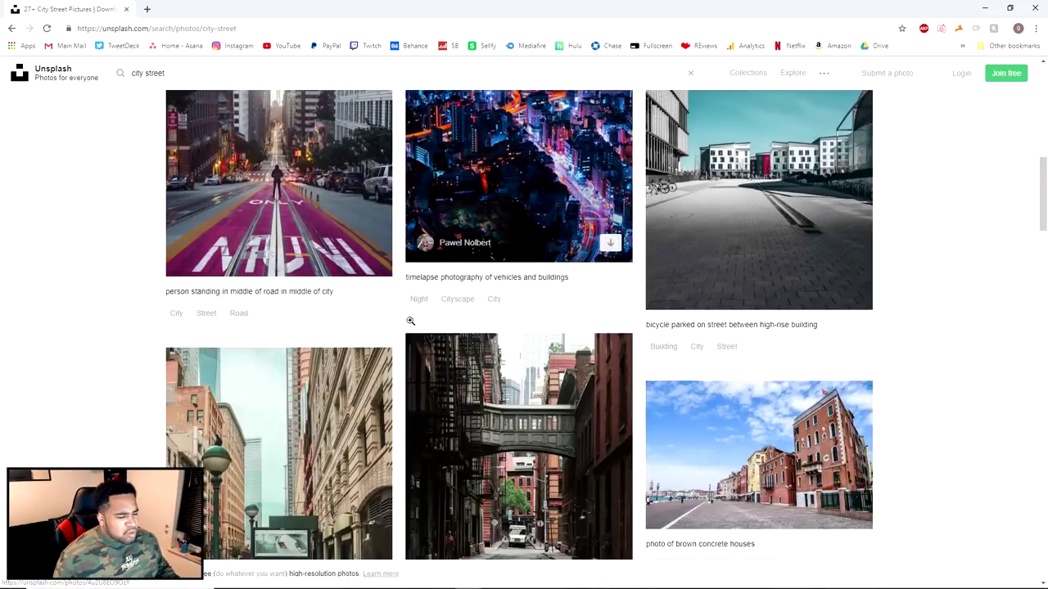
scroll(491, 245, "down", 5)
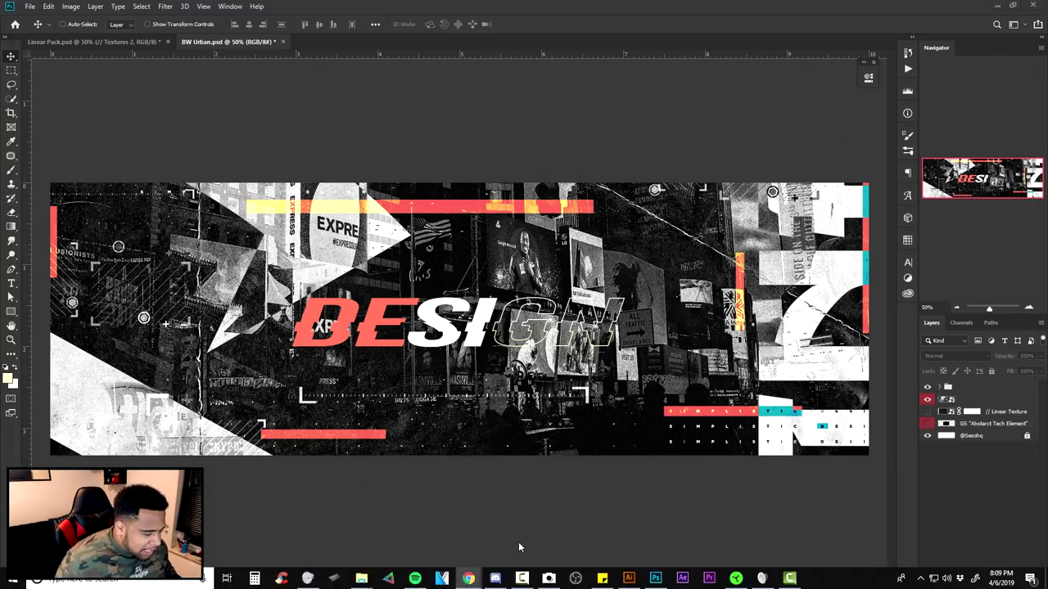
In Photoshop, hide the finished design group and add a Gradient Map above the city photo using the Black, White preset.
left_click(549, 578)
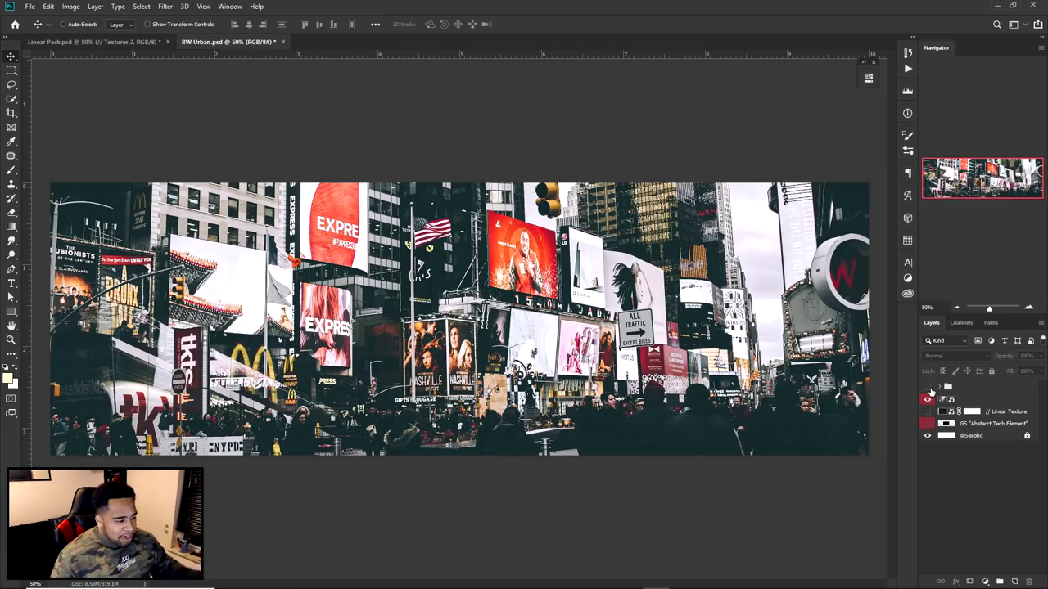
left_click(927, 387)
left_click(964, 399)
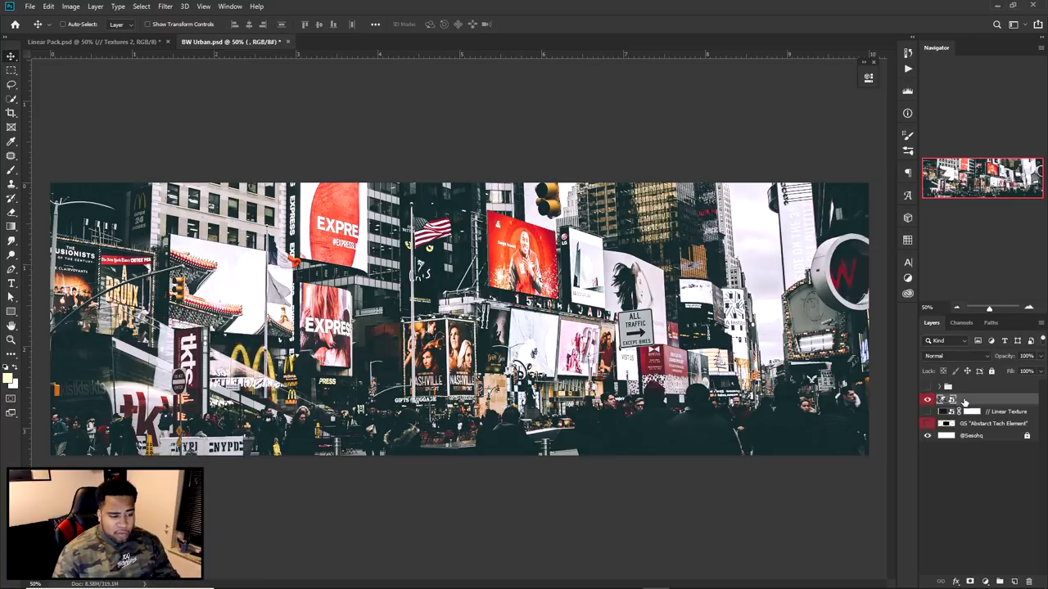
left_click(985, 582)
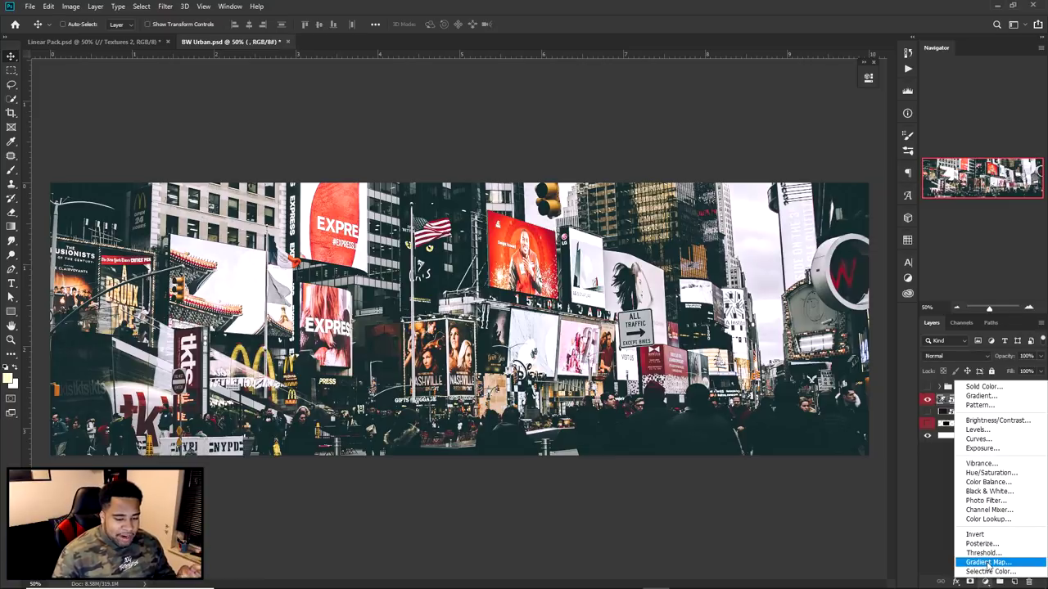
left_click(988, 563)
left_click(759, 113)
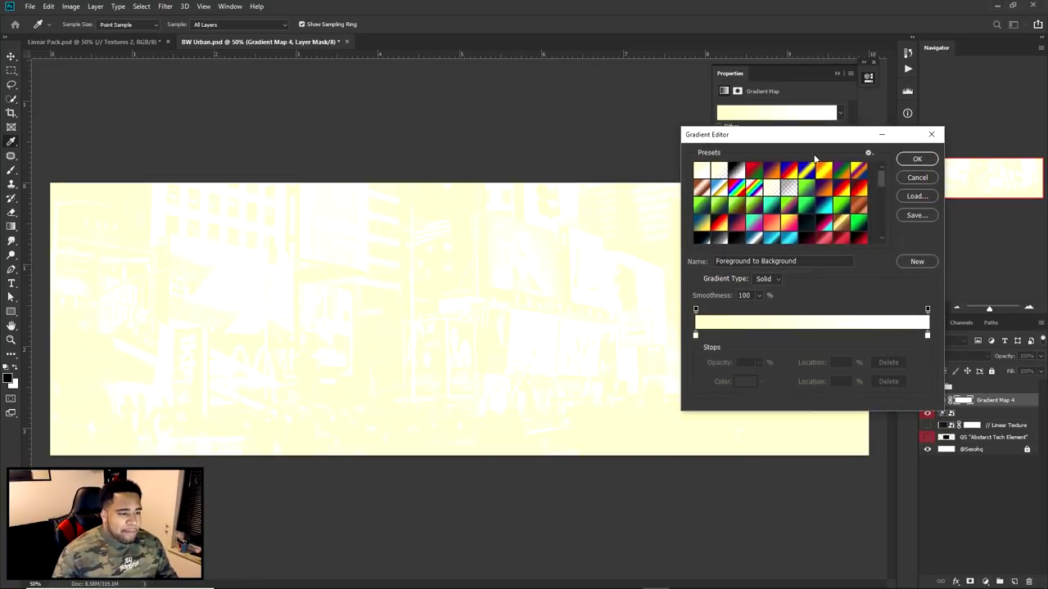
left_click(737, 170)
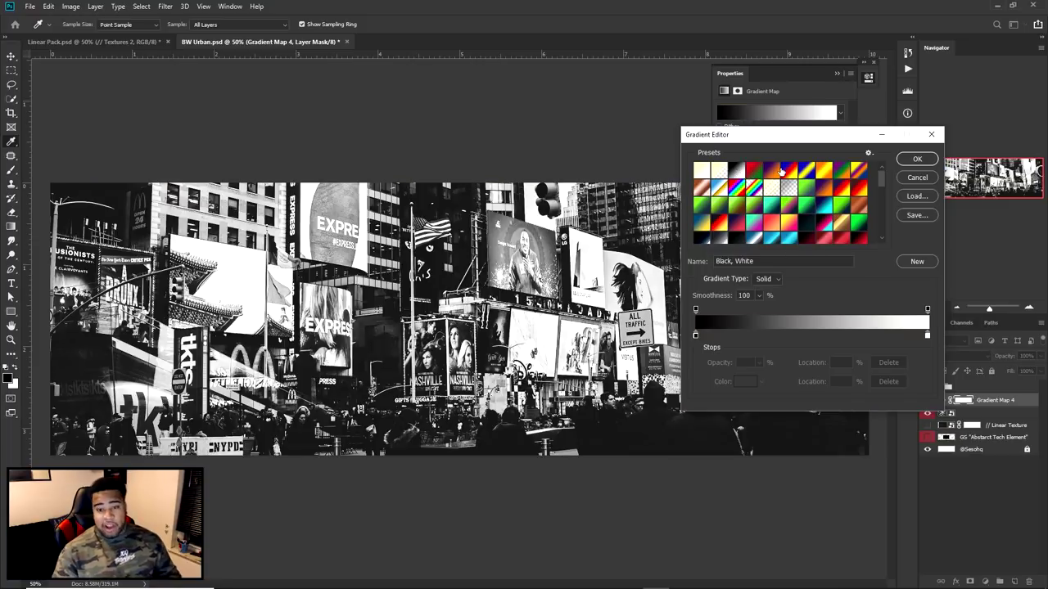
Check the gradient's black and white end stops, and apply the gradient with its midpoint at 85%.
double_click(695, 335)
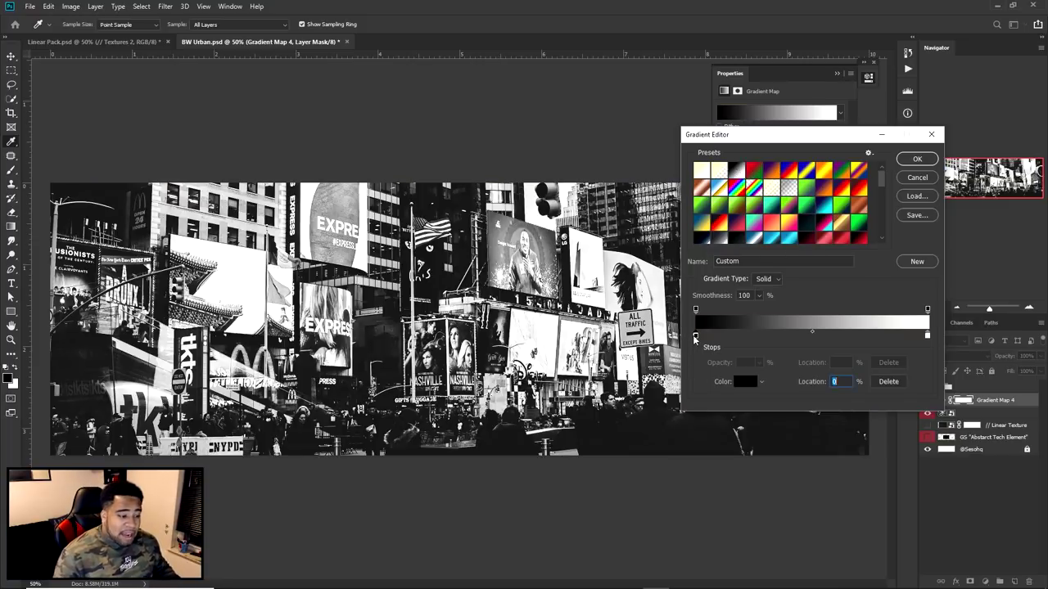
left_click(952, 384)
double_click(927, 335)
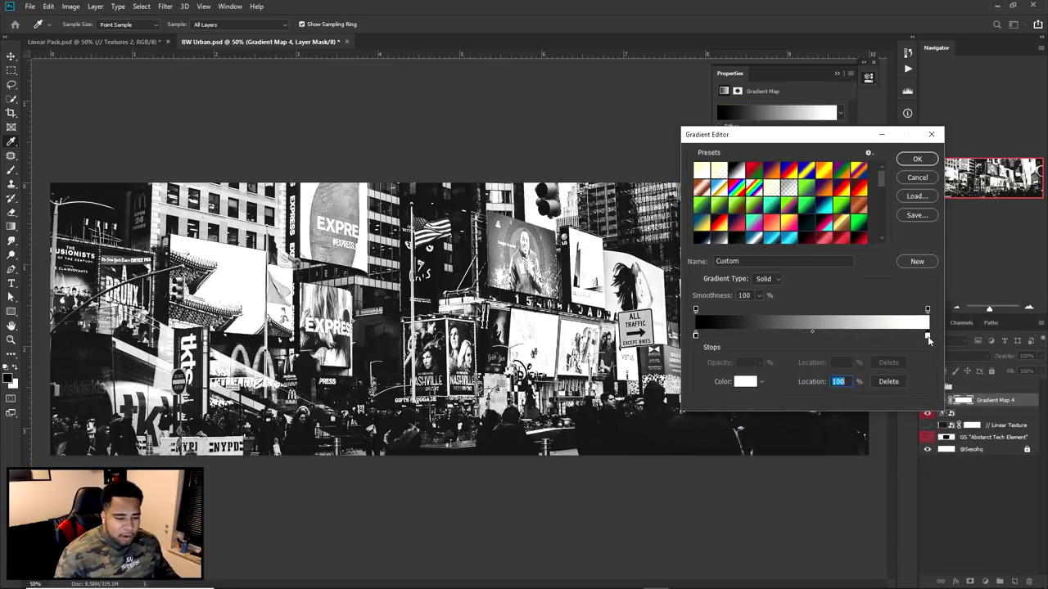
left_click(961, 380)
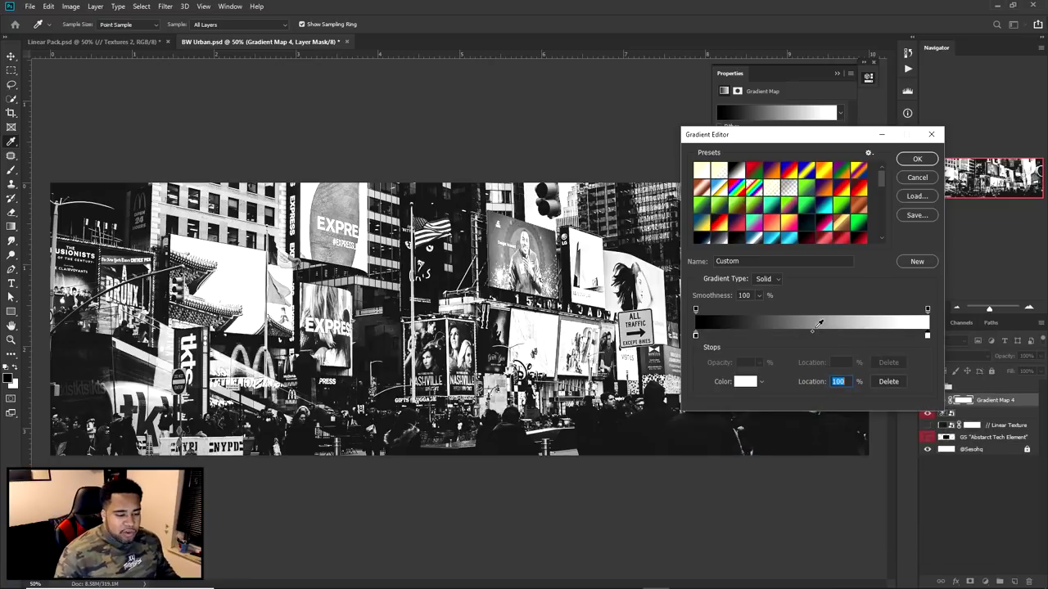
left_click(812, 333)
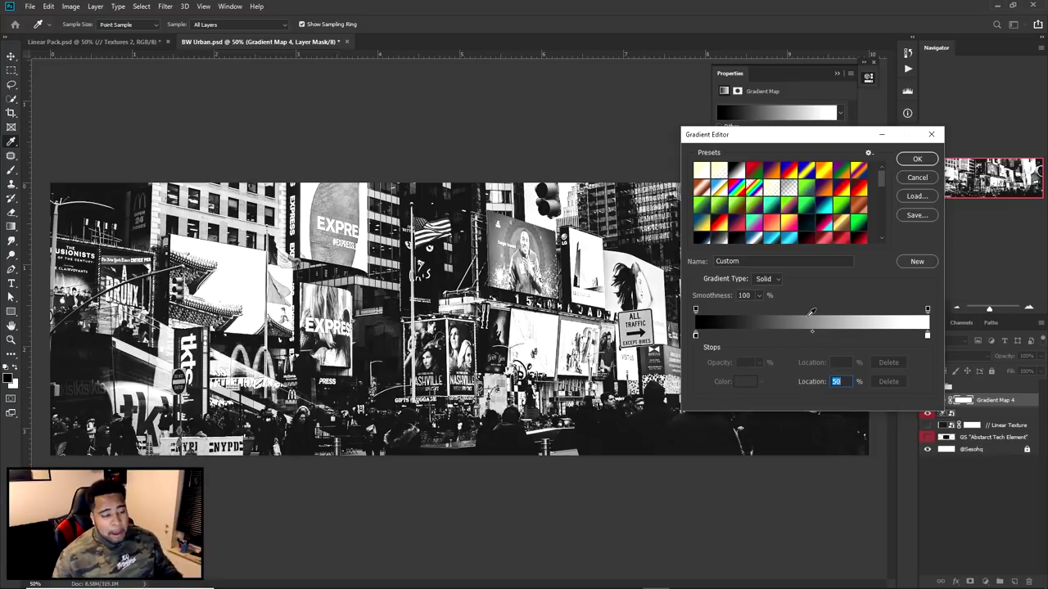
left_click_drag(812, 330, 881, 332)
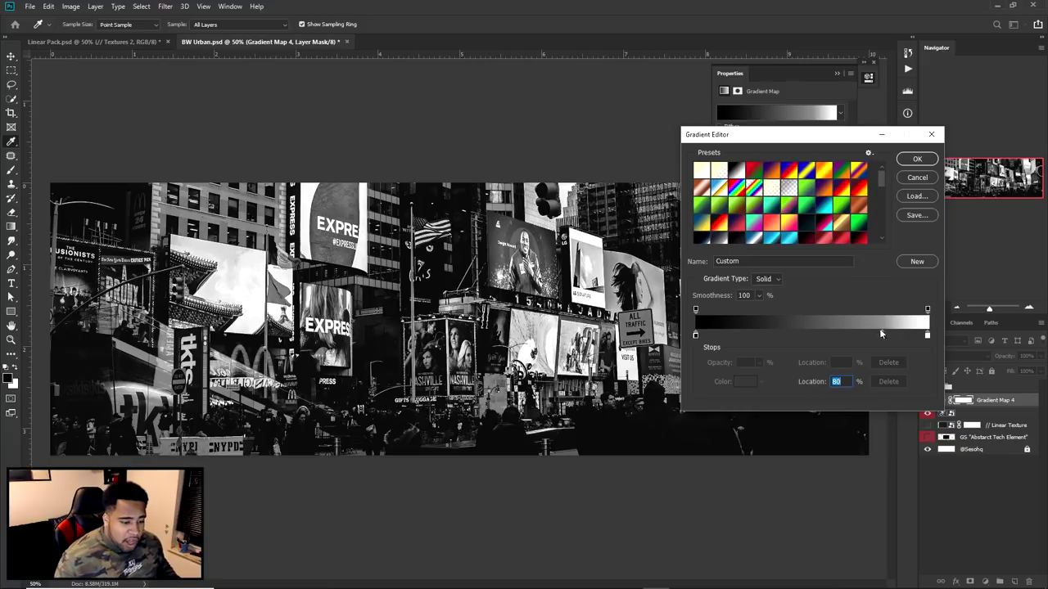
left_click_drag(882, 330, 894, 331)
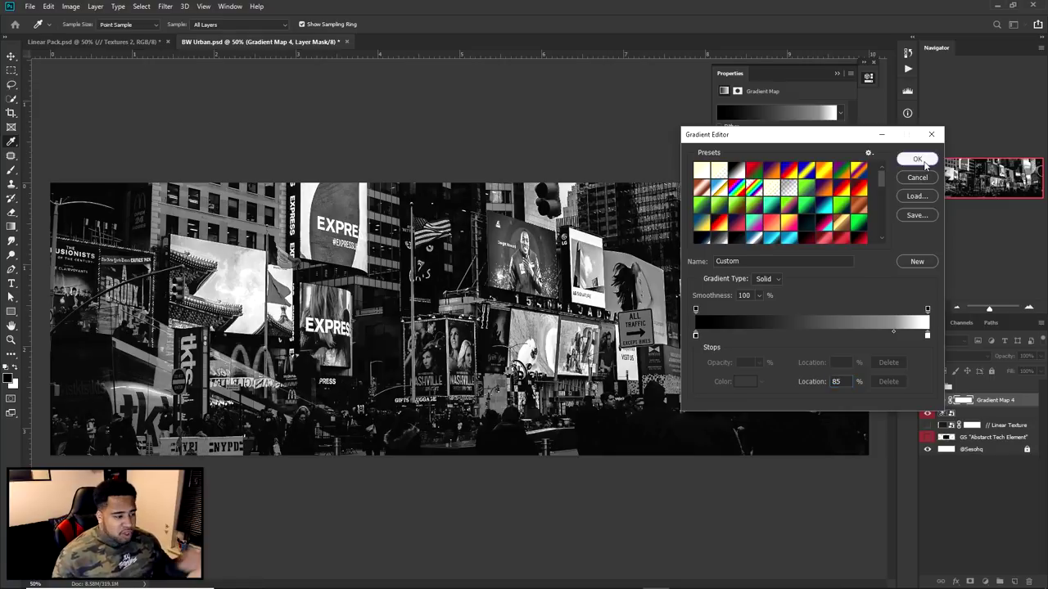
left_click(917, 159)
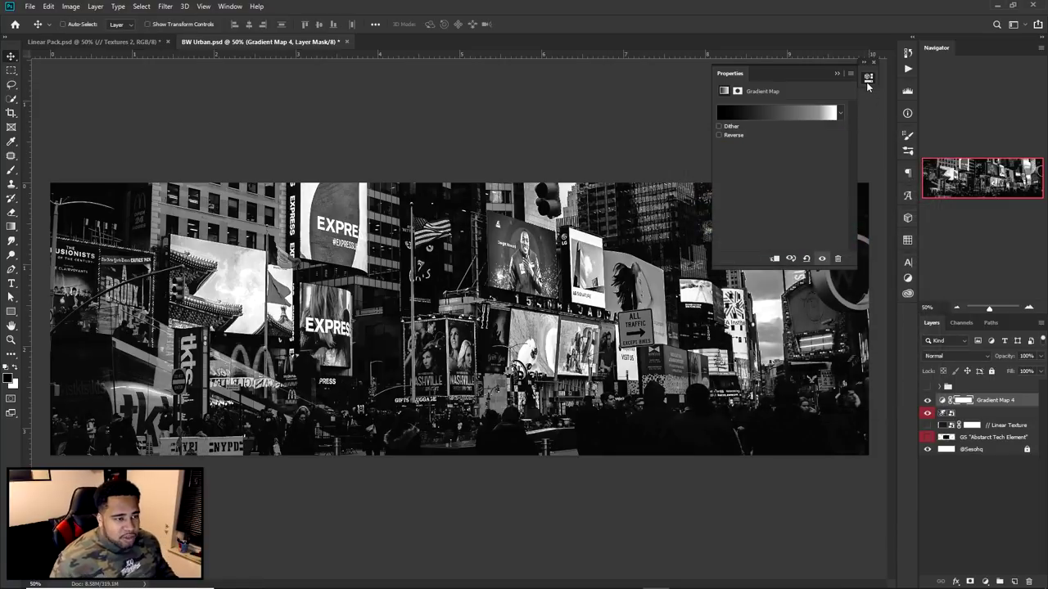
left_click(867, 79)
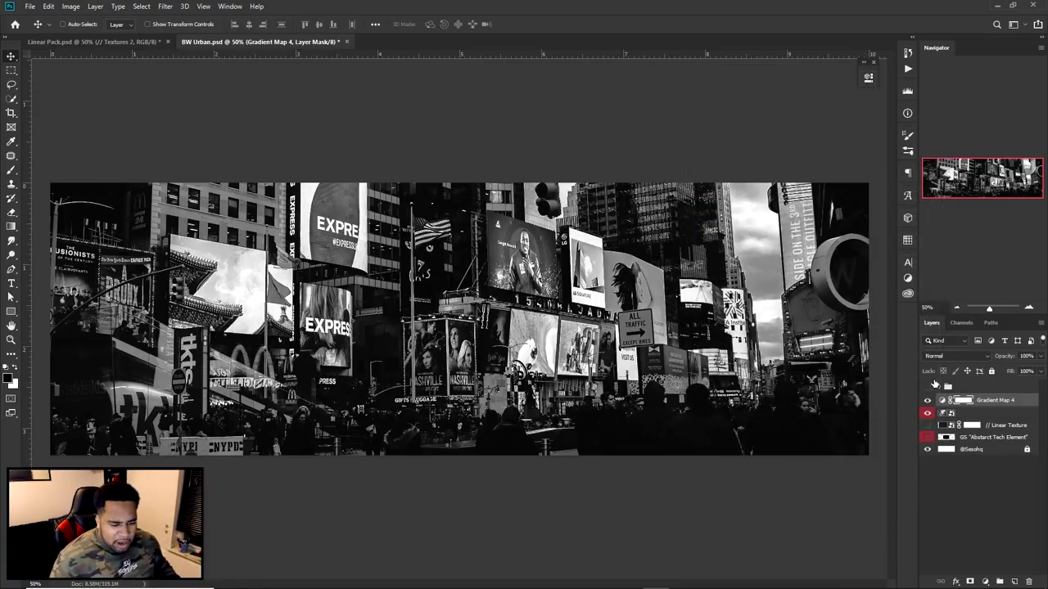
Duplicate the Sesohq shape layer from the finished design group to above that group.
left_click(938, 386)
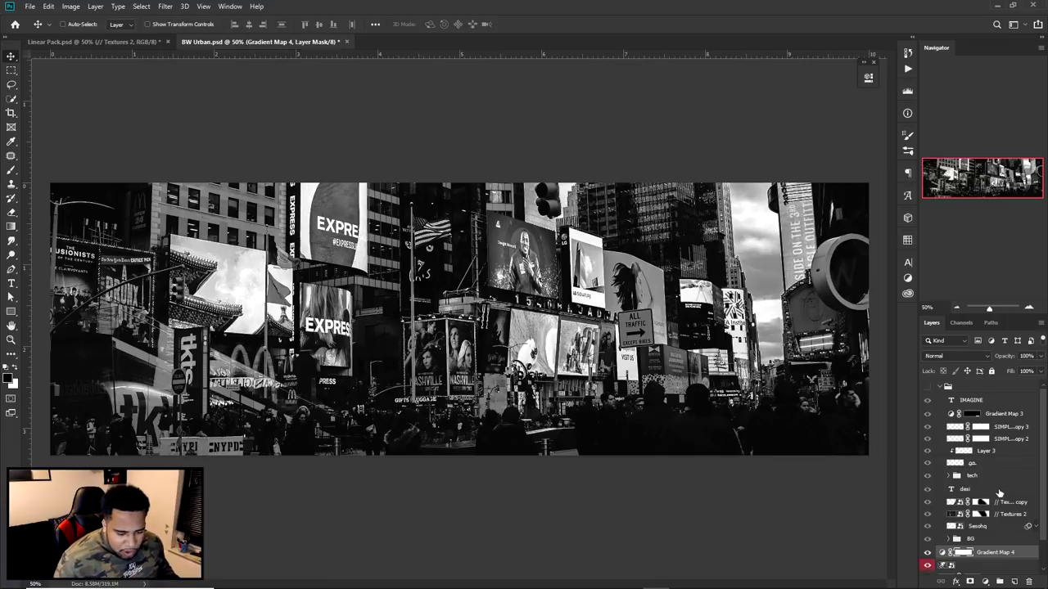
left_click_drag(986, 525, 947, 392)
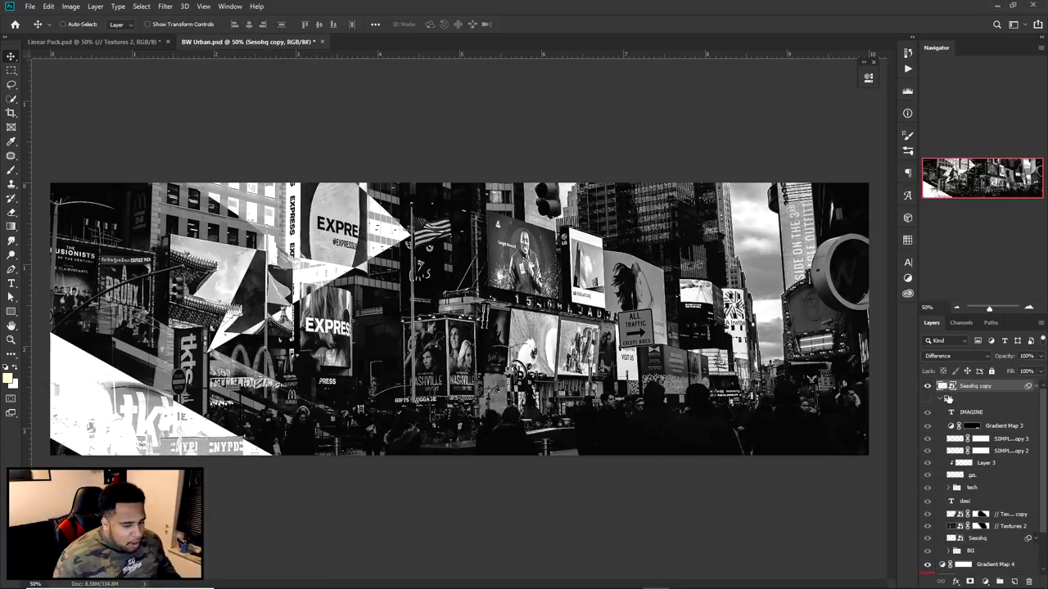
left_click(939, 399)
Hide the shape copy, move it below the city photo layer and blank out its name.
left_click(928, 386)
left_click_drag(970, 388, 963, 431)
double_click(973, 428)
left_click(977, 435)
left_click(971, 402)
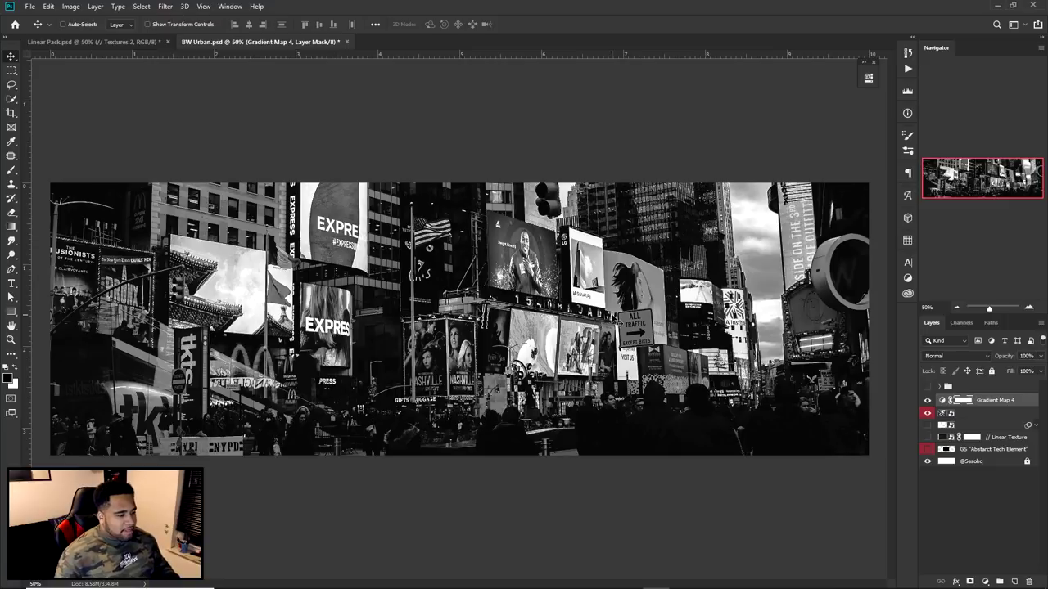
Preview the finished design group briefly, and place the visible shape copy directly above Gradient Map 4.
left_click(928, 387)
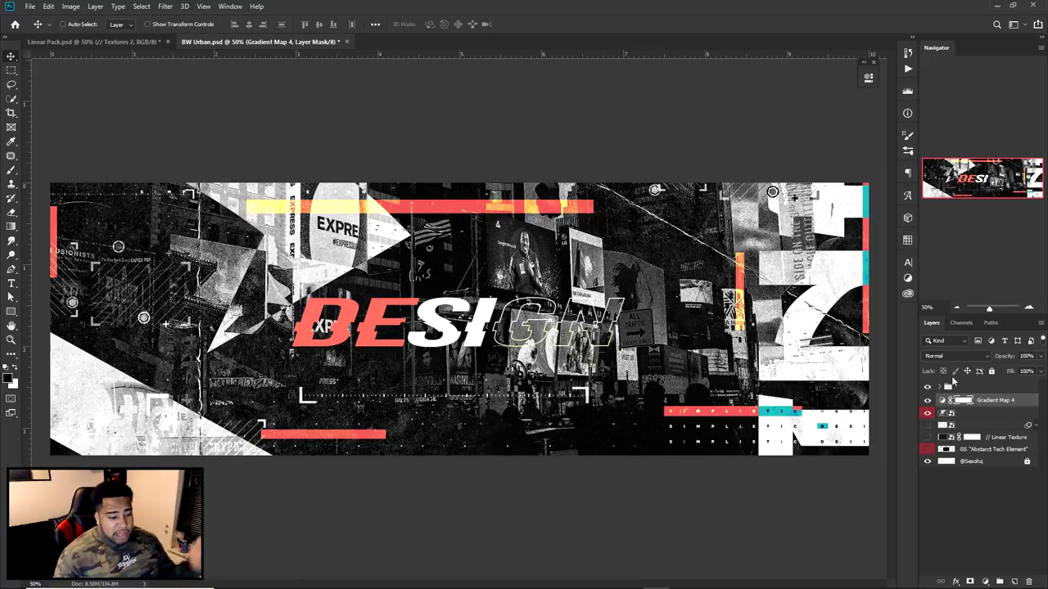
left_click(930, 388)
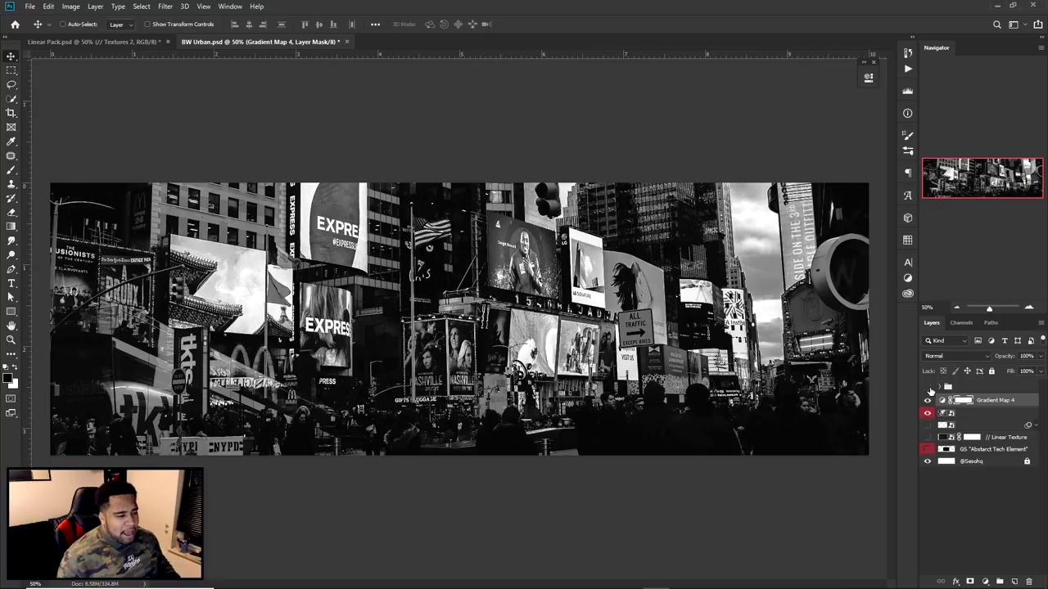
left_click(947, 425)
left_click(928, 427)
left_click_drag(947, 426, 969, 394)
left_click_drag(323, 280, 381, 296)
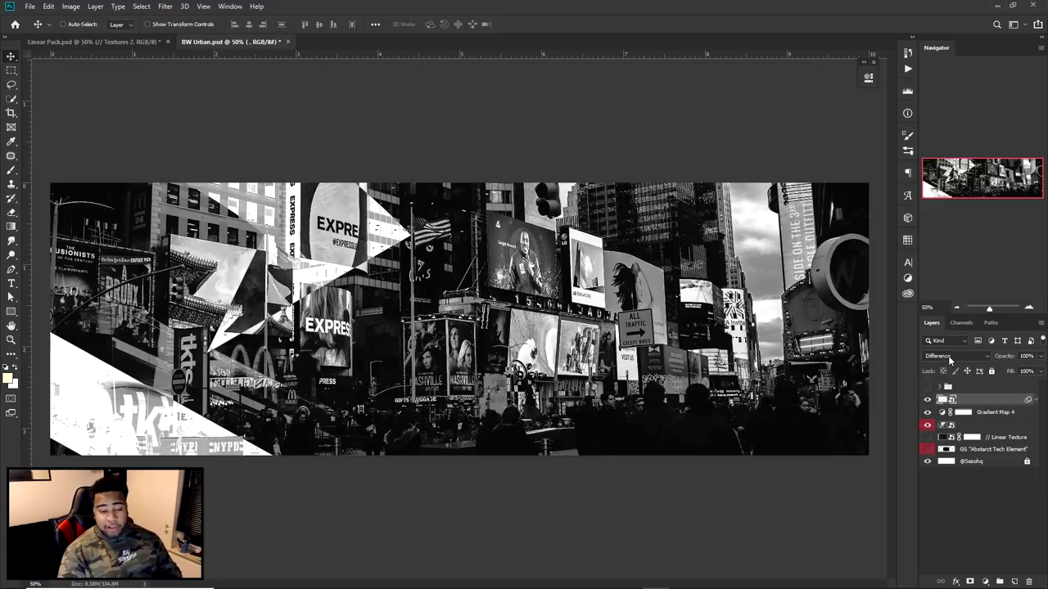
Try the shape in Normal blend mode at another canvas position, and return it to its place with Difference blending.
left_click(949, 357)
left_click(937, 321)
left_click_drag(298, 304, 692, 311)
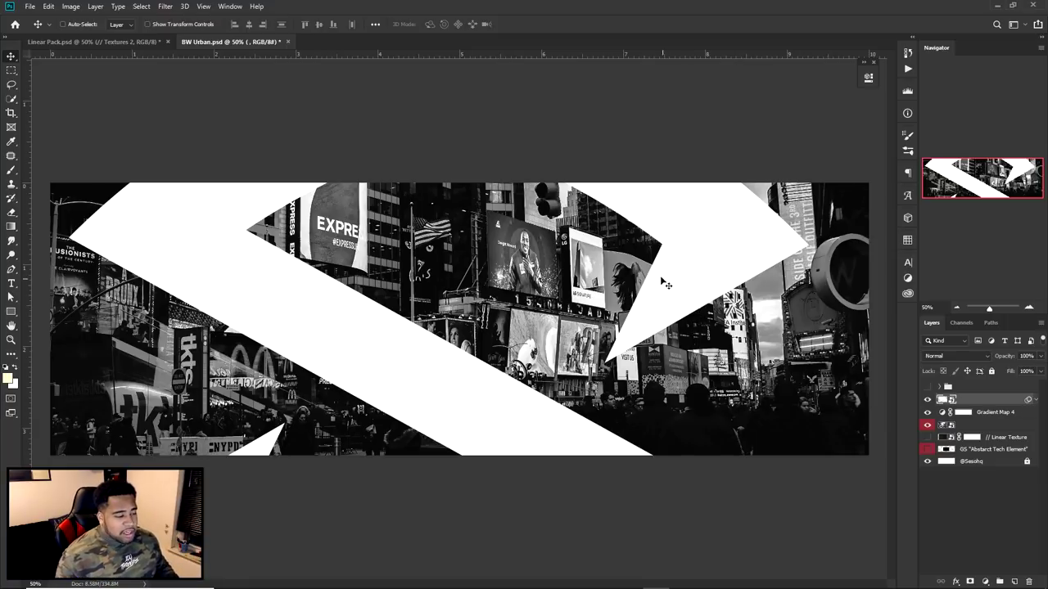
left_click_drag(664, 286, 267, 282)
left_click(954, 356)
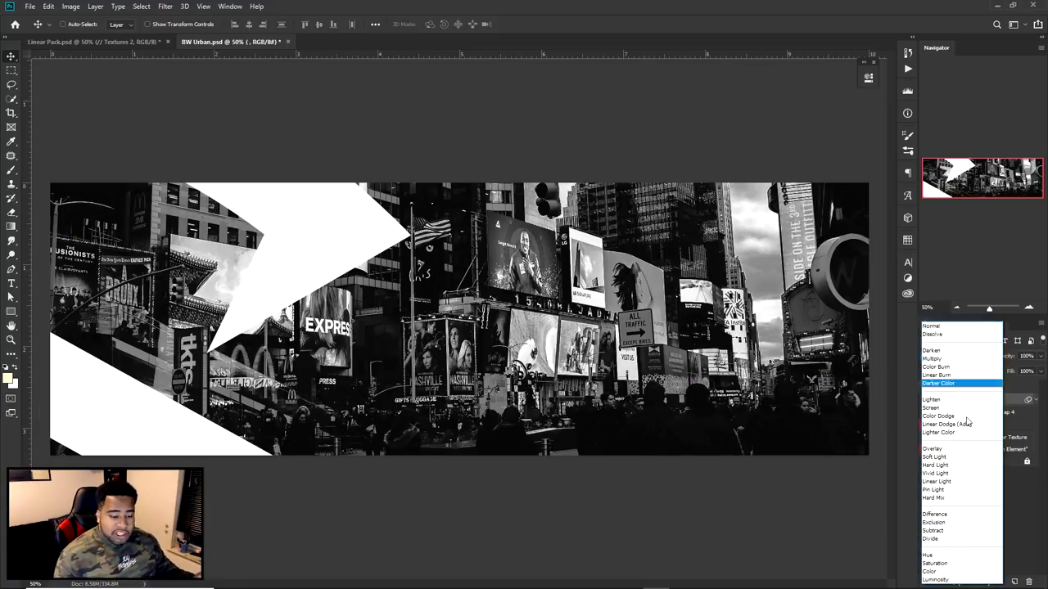
left_click(934, 514)
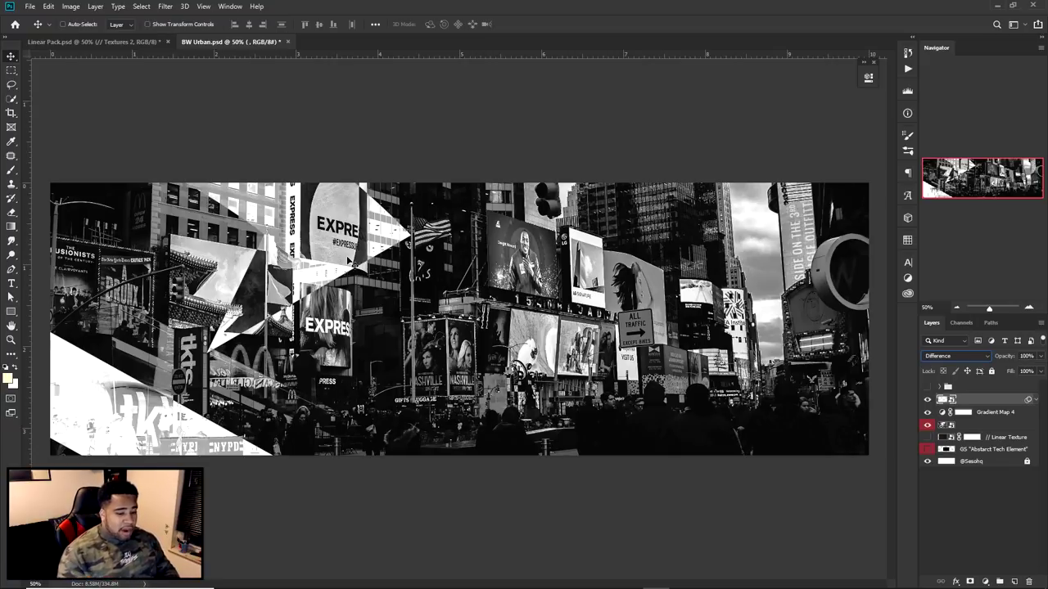
Load the shape's outline as a selection and add a Gradient Map with a green preset masked to it.
left_click(941, 399, "ctrl")
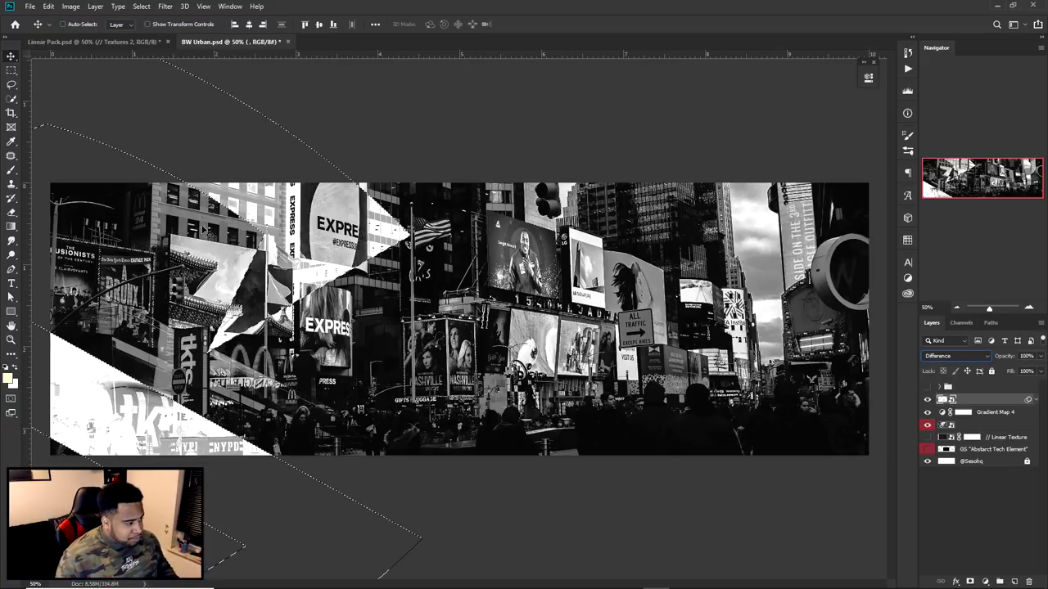
left_click(985, 581)
left_click(986, 564)
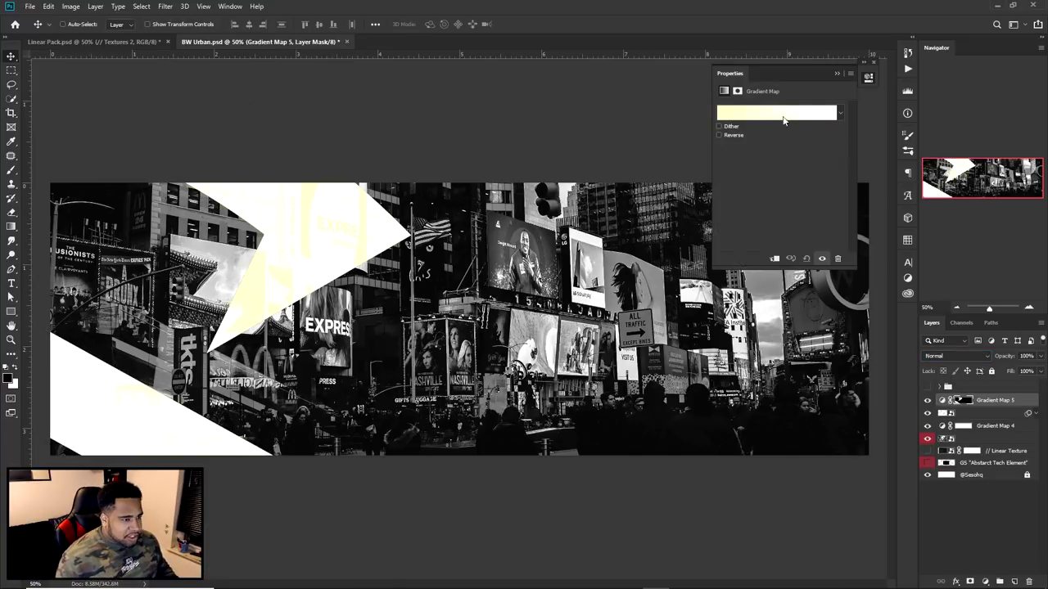
left_click(778, 113)
left_click(834, 214)
left_click(915, 160)
Paint over parts of the green Gradient Map's mask with a large soft brush, and delete that adjustment layer.
left_click(961, 401)
key("b")
left_click_drag(185, 349, 91, 350)
mouse_move(103, 347)
left_mouse_down()
mouse_move(80, 366)
mouse_move(126, 365)
mouse_move(122, 357)
left_mouse_up()
mouse_move(266, 295)
left_mouse_down()
mouse_move(273, 269)
mouse_move(373, 332)
left_mouse_up()
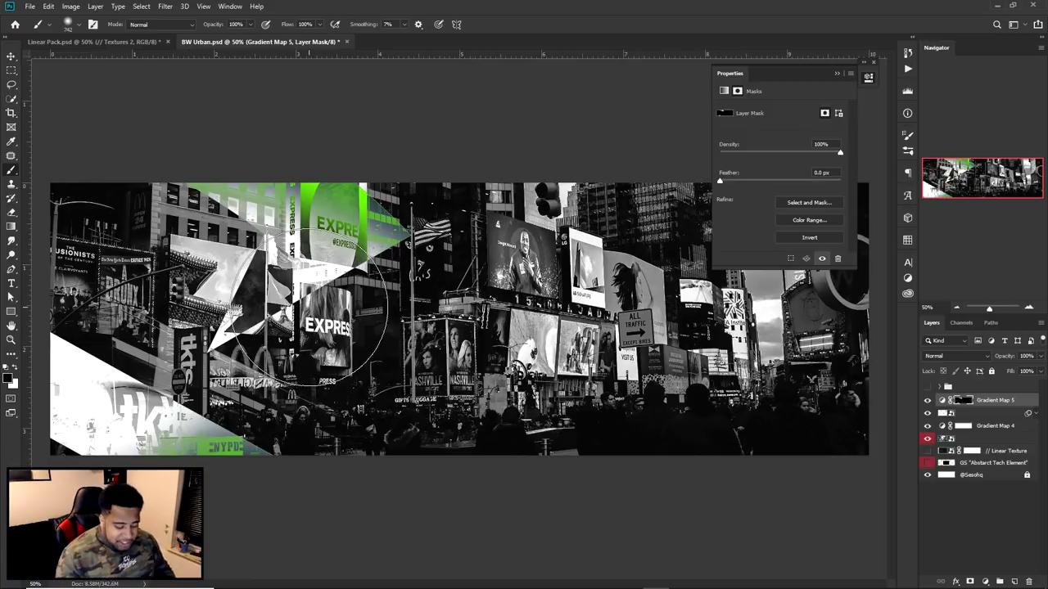
left_click(869, 78)
key("Delete")
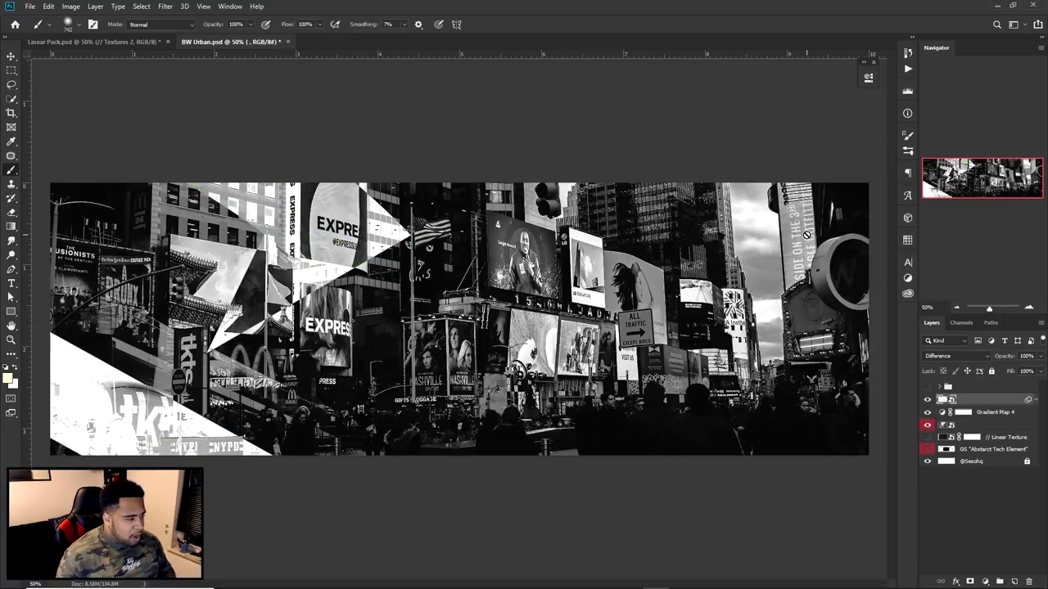
Activate the Type tool and show the finished design group again.
key("v")
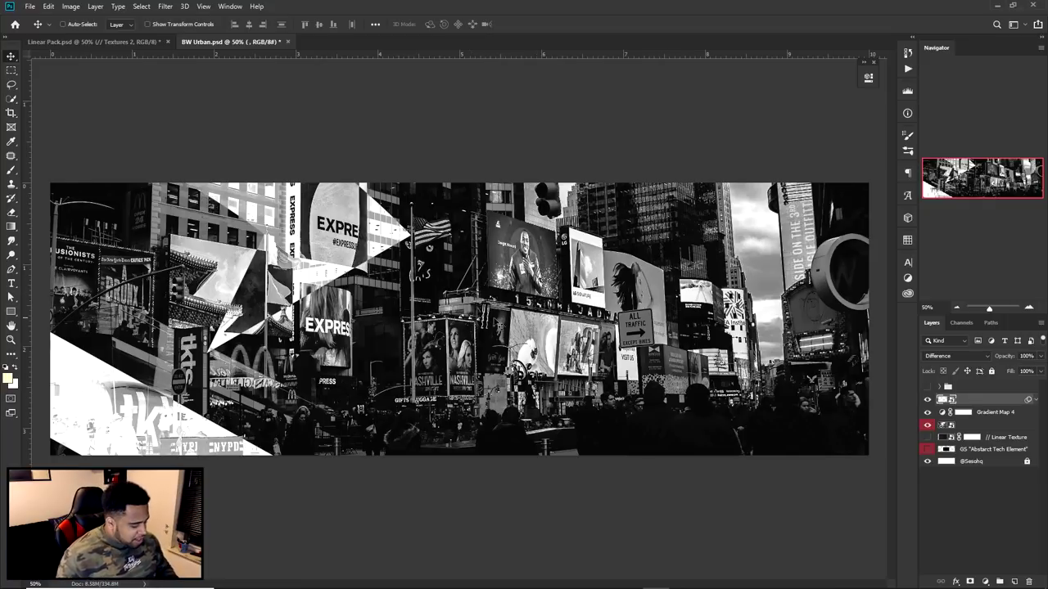
key("t")
left_click(927, 387)
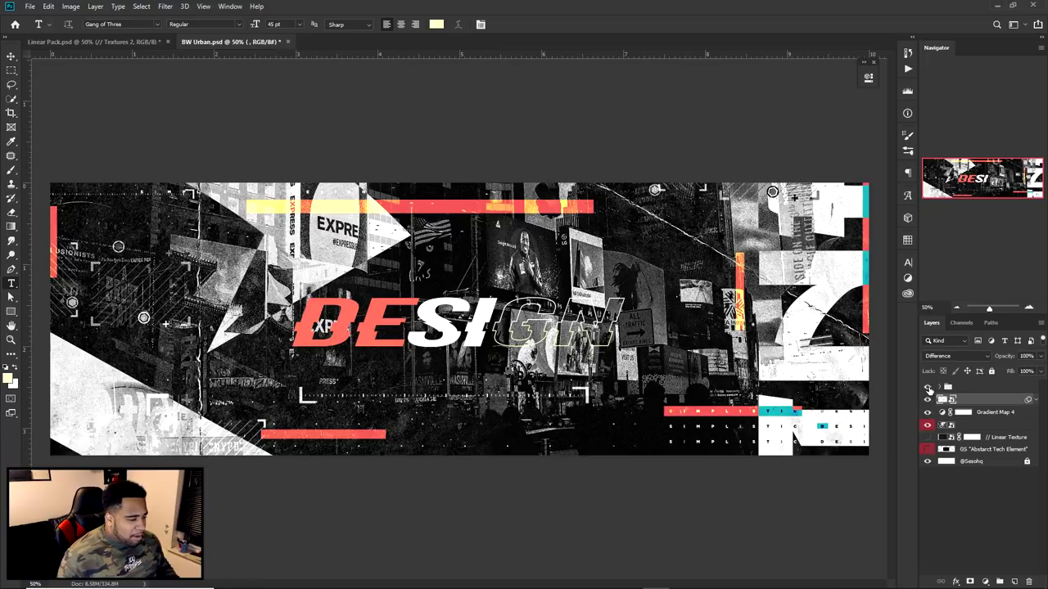
Hide the finished design group and add the text "DESIGN" on the canvas in the Saberz font.
left_click(927, 387)
left_click(463, 321)
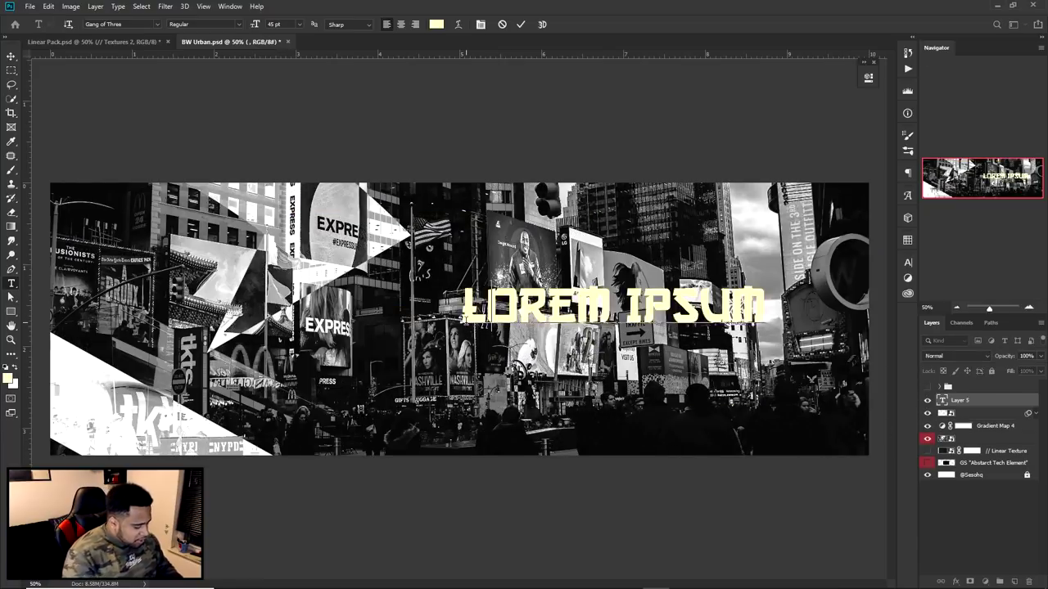
type("DESIGN")
key("ctrl+a")
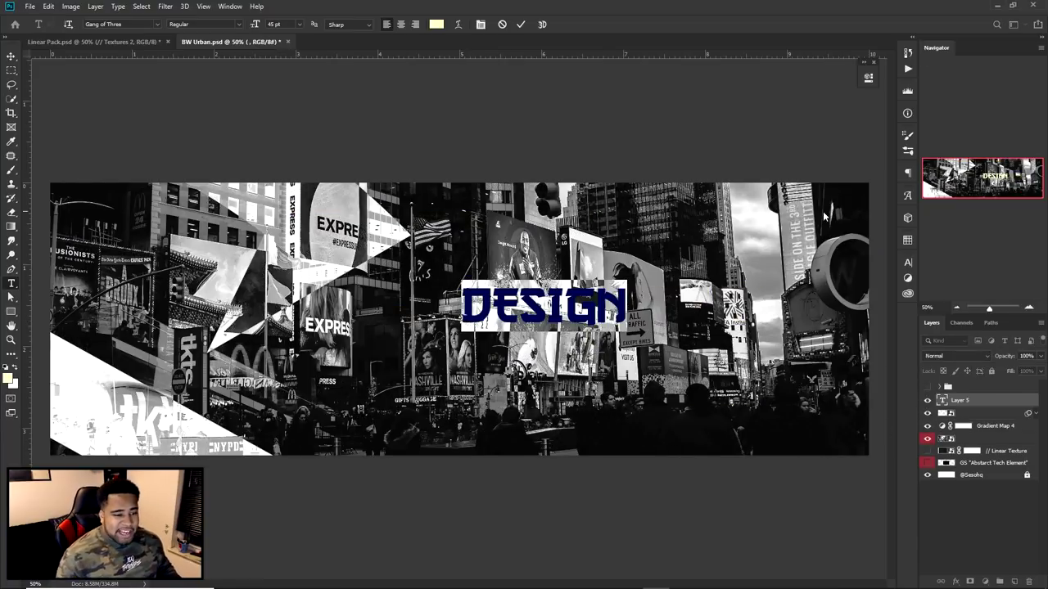
left_click(907, 262)
left_click(846, 280)
left_click(833, 313)
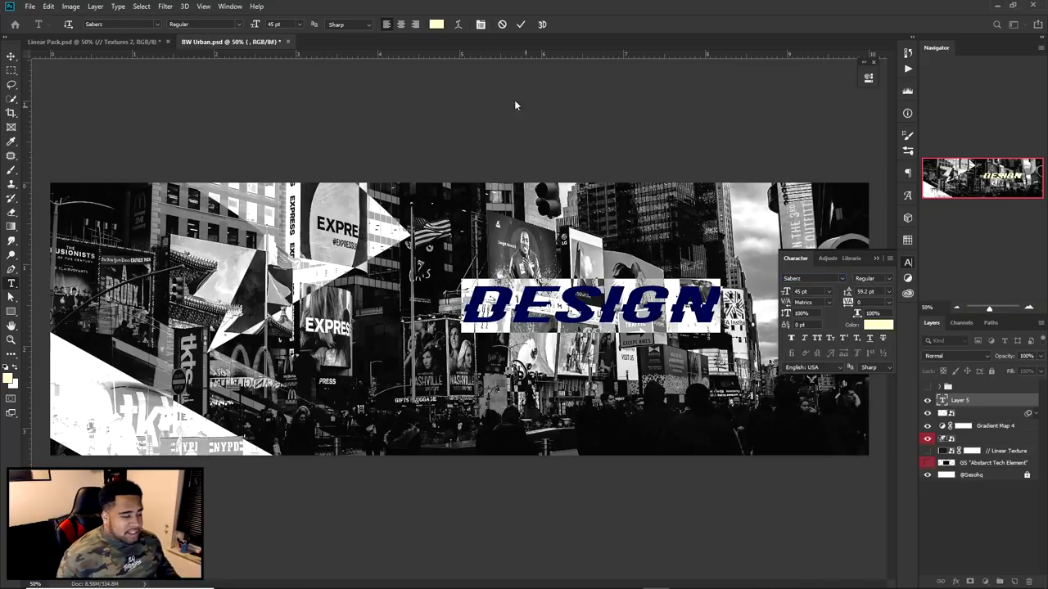
Commit the title text and set its color to white (#ffffff).
left_click(520, 24)
left_click(877, 325)
left_click(706, 376)
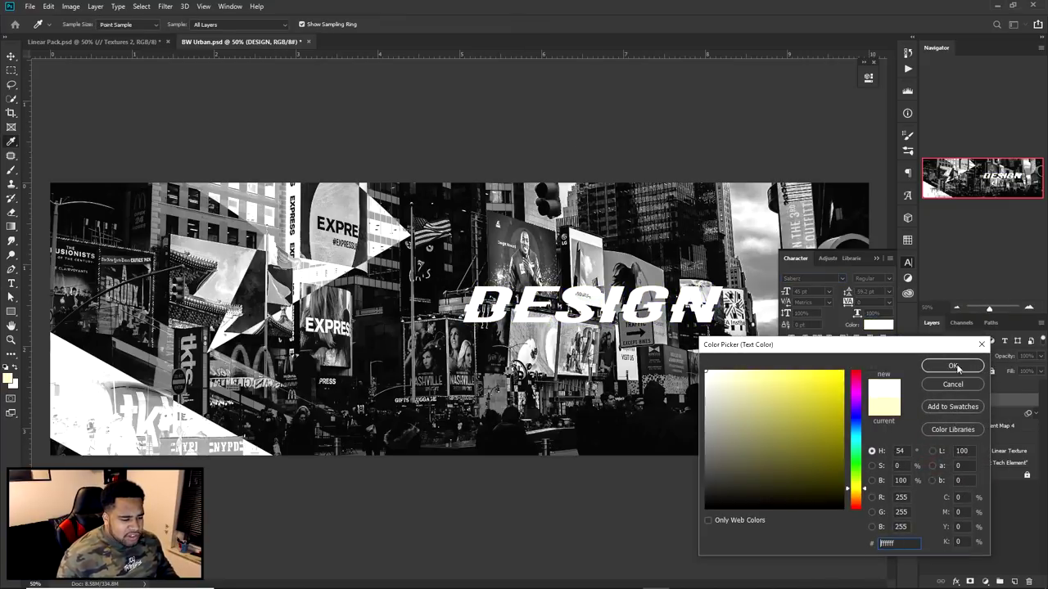
left_click(947, 366)
Position the DESIGN title near the banner's center, enlarge it to about 62 pt and set its tracking to -40.
key("v")
left_click_drag(622, 329, 494, 343)
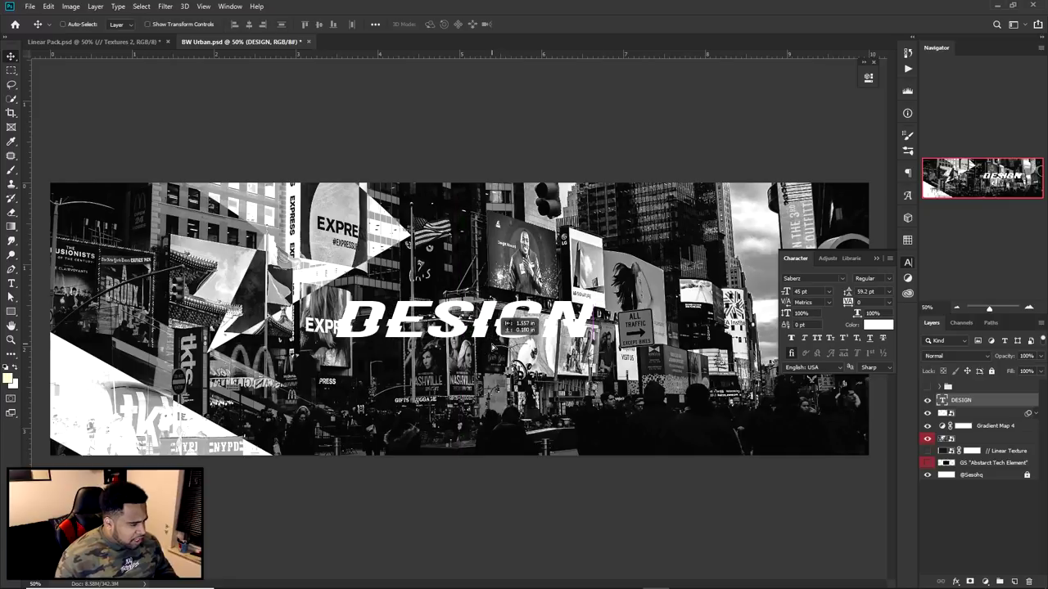
key("ctrl+t")
left_click_drag(595, 294, 645, 286)
key("Return")
left_click_drag(594, 326, 607, 307)
scroll(869, 307, "down", 12)
scroll(869, 307, "up", 14)
key("Return")
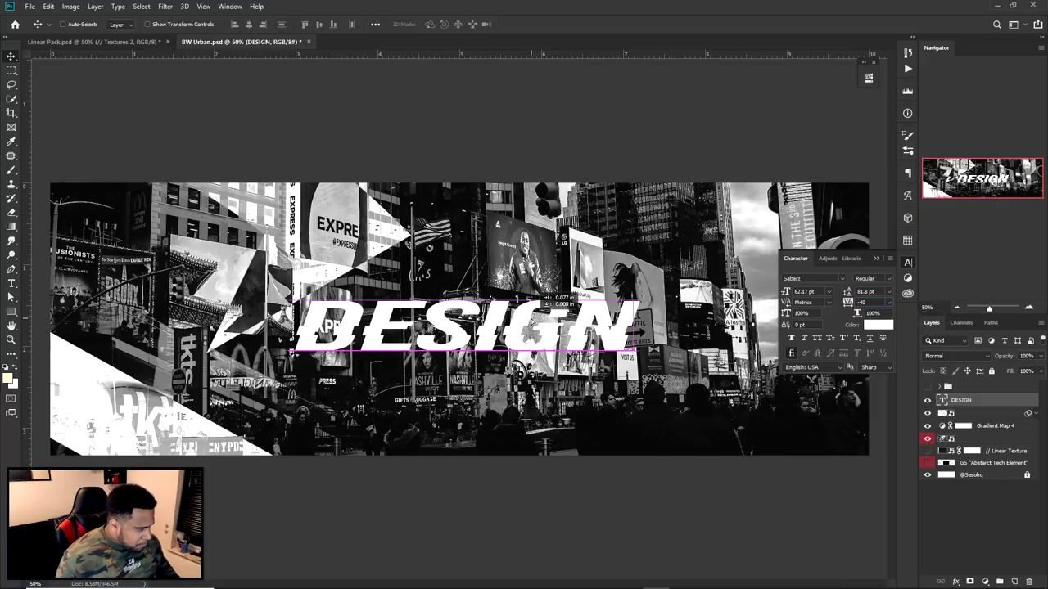
double_click(565, 324)
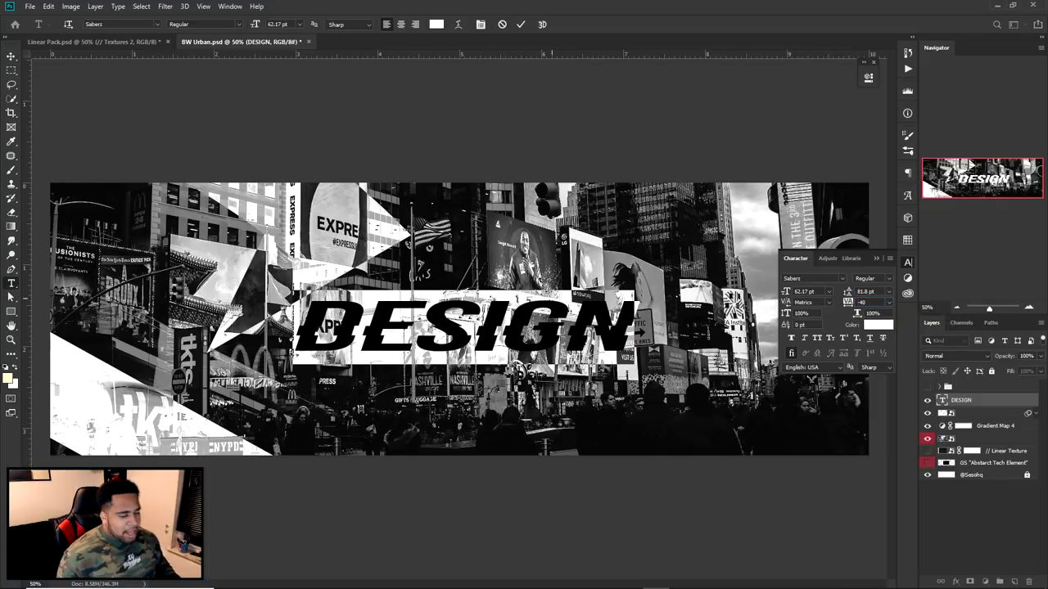
left_click(521, 24)
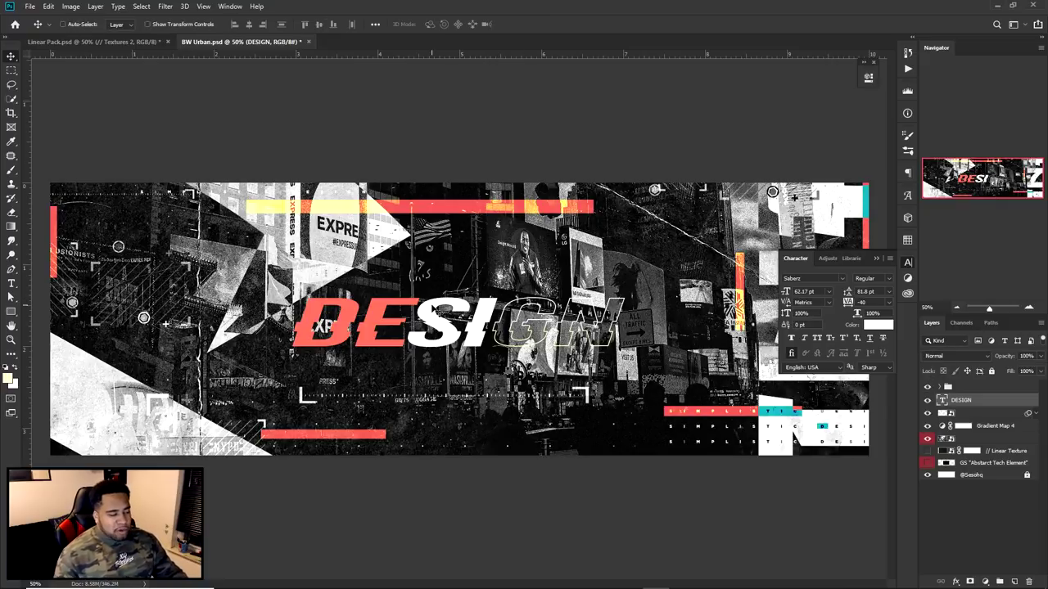
Hide the finished design group again and nudge the DESIGN title slightly to the right.
left_click(906, 263)
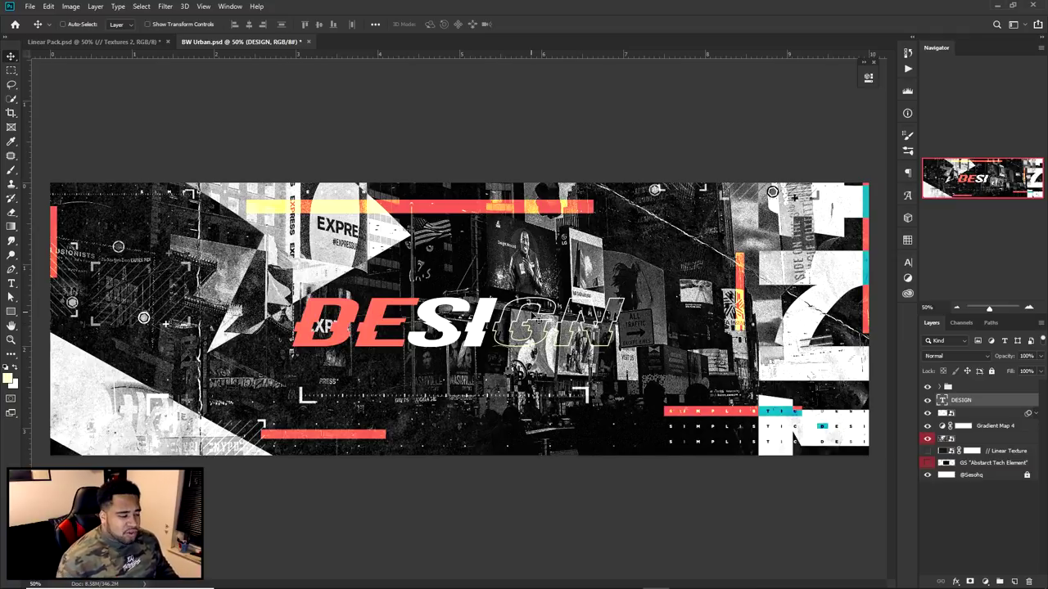
left_click(928, 393)
left_click_drag(540, 313, 554, 314)
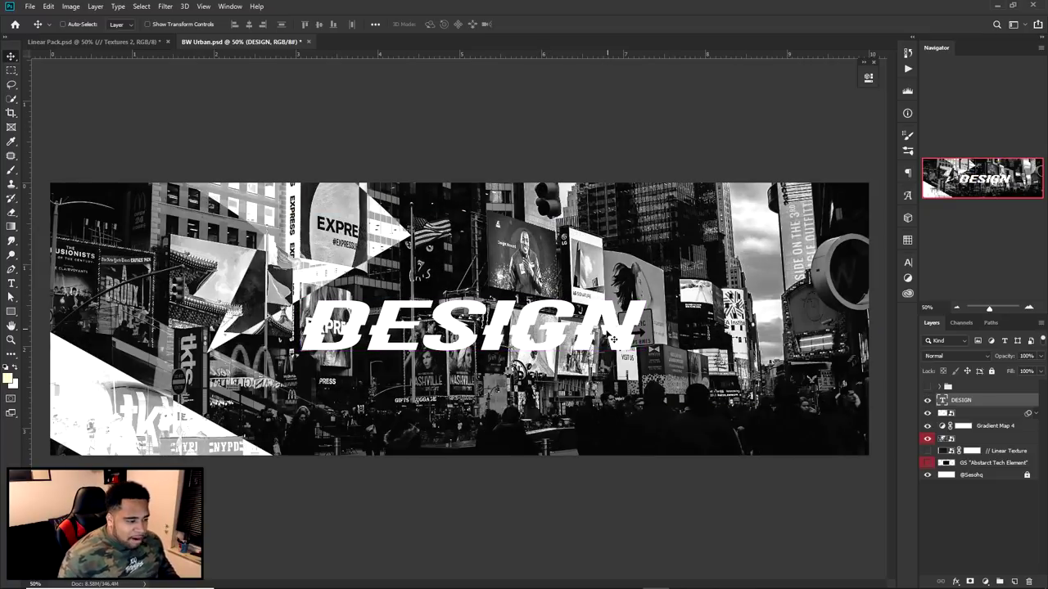
Rasterize the DESIGN text layer.
scroll(598, 344, "up", 1)
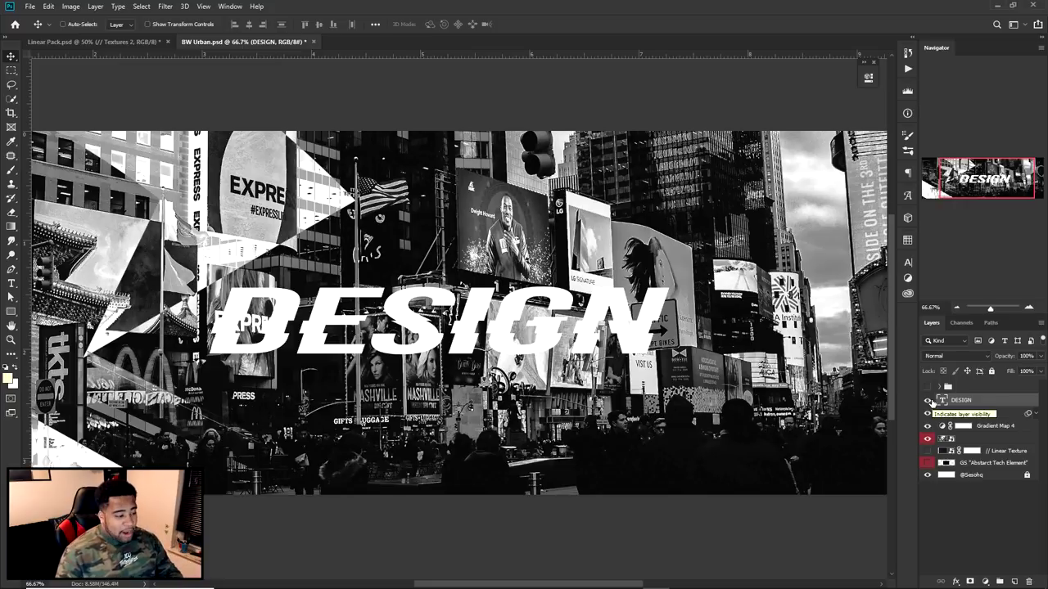
right_click(968, 399)
left_click(912, 270)
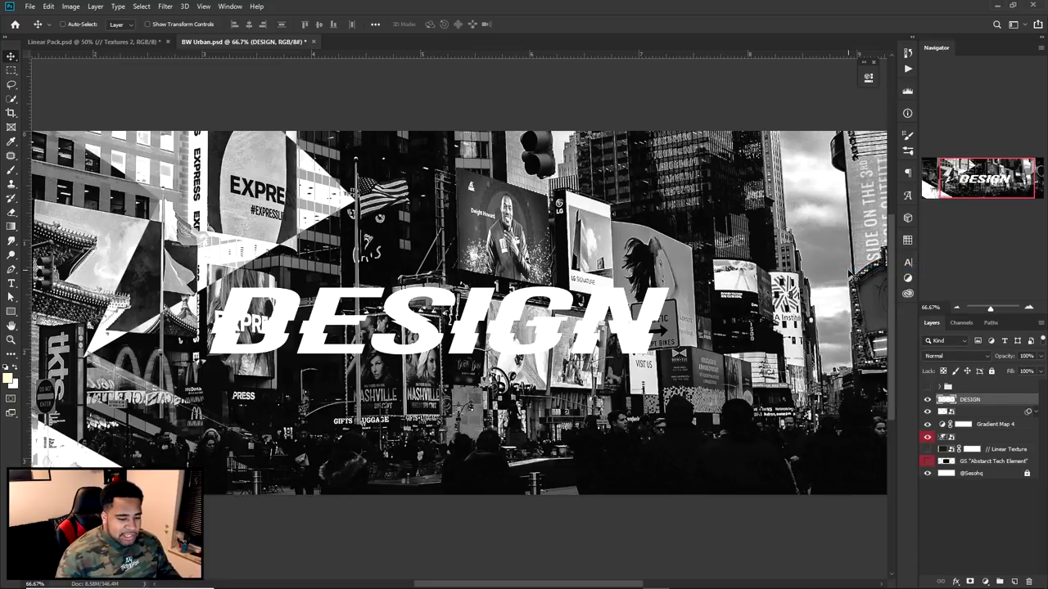
Draw a closed Pen path around the letters GN of the title and turn it into a selection.
key("p")
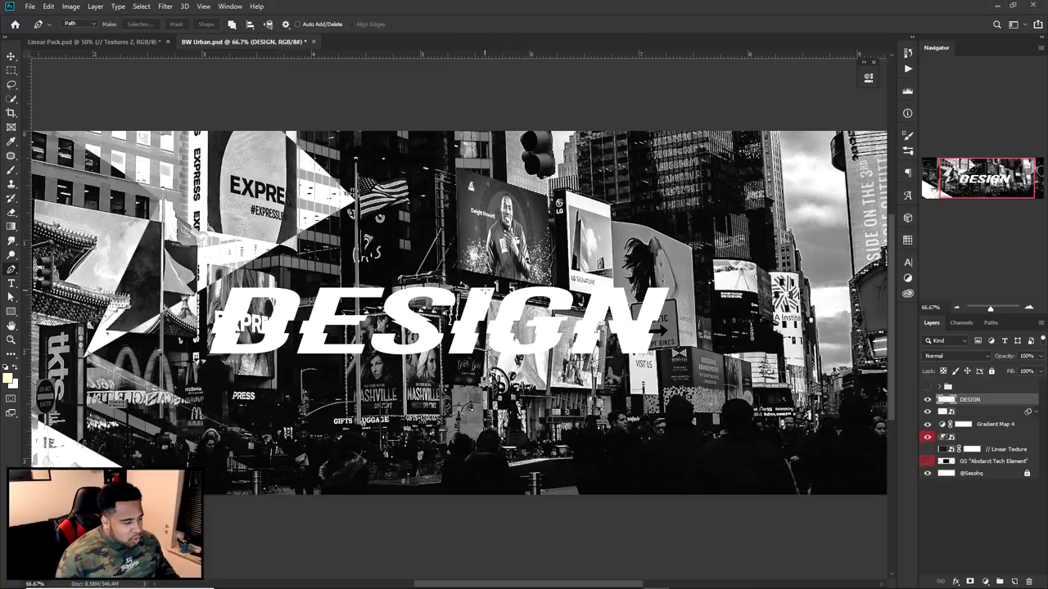
left_click(503, 288)
left_click(485, 328)
left_click(482, 354)
left_click(622, 381)
left_click(677, 354)
left_click(695, 291)
left_click(630, 265)
left_click(502, 288)
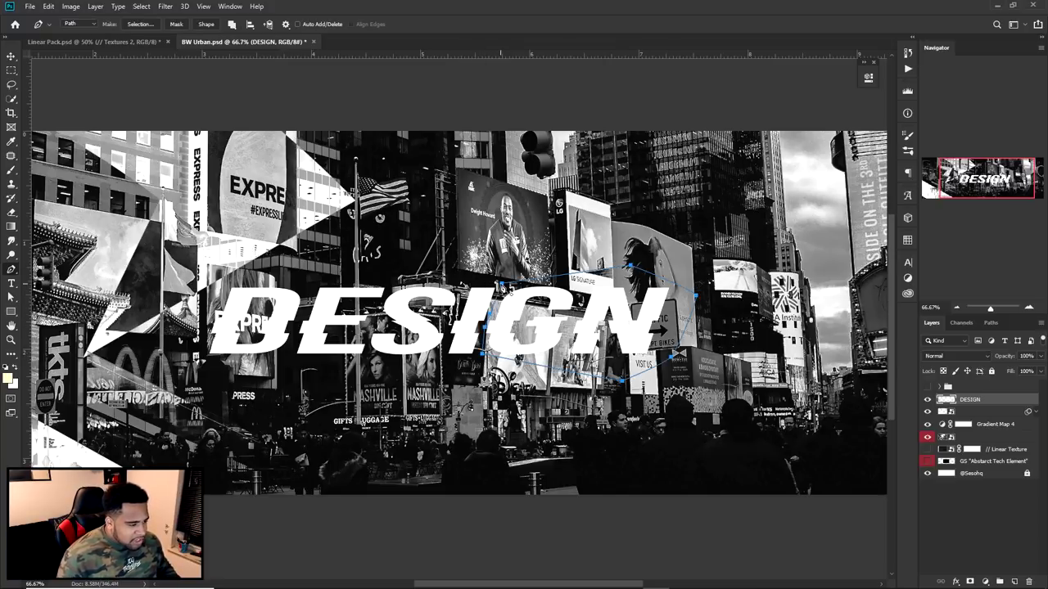
right_click(593, 299)
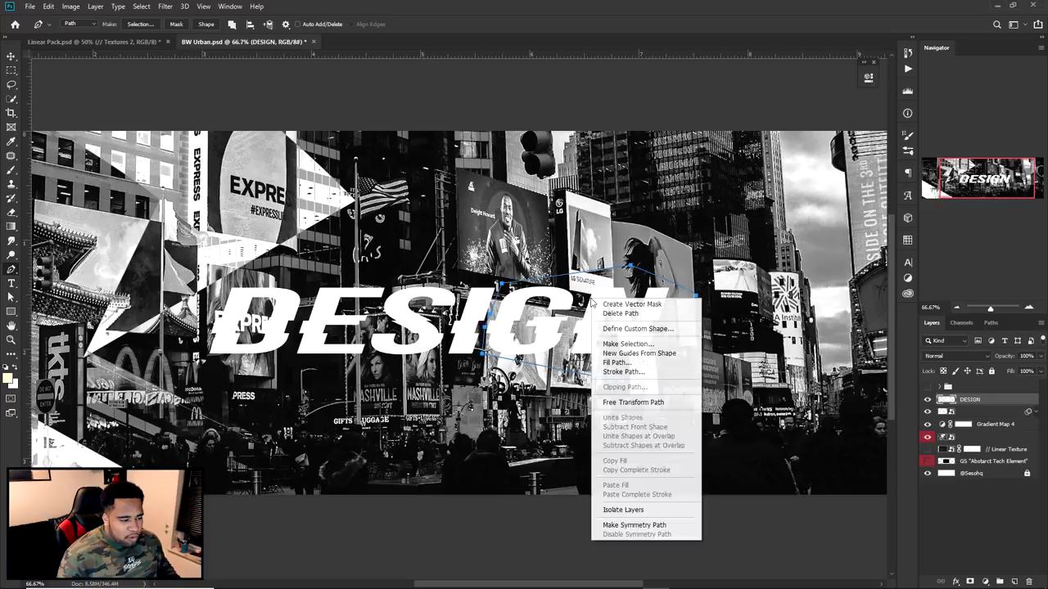
left_click(624, 344)
left_click(580, 170)
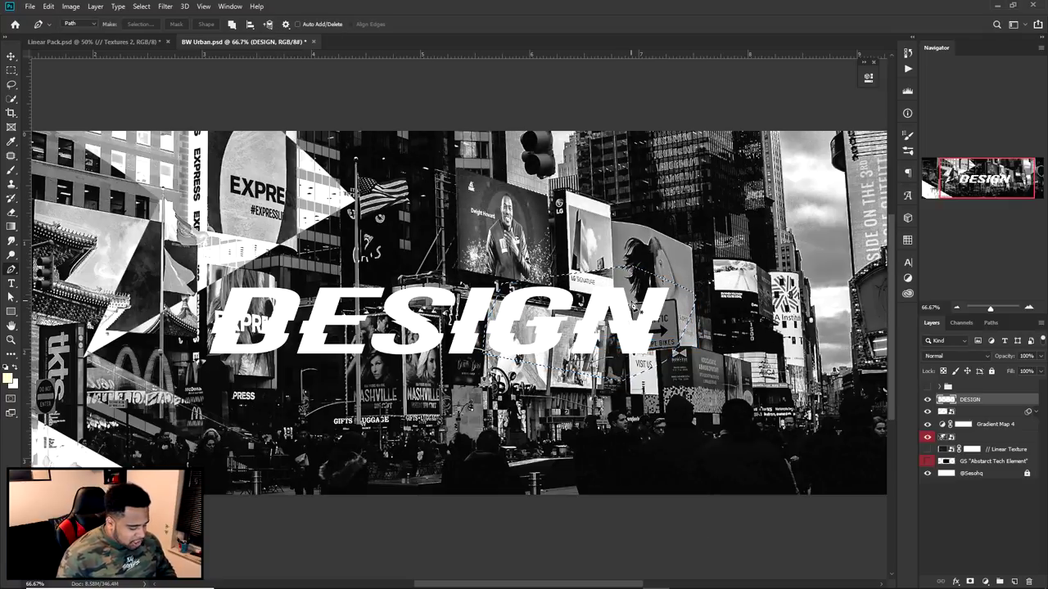
Cut the selected GN letters onto their own layer and name that layer Gn.
left_click(12, 70)
right_click(13, 72)
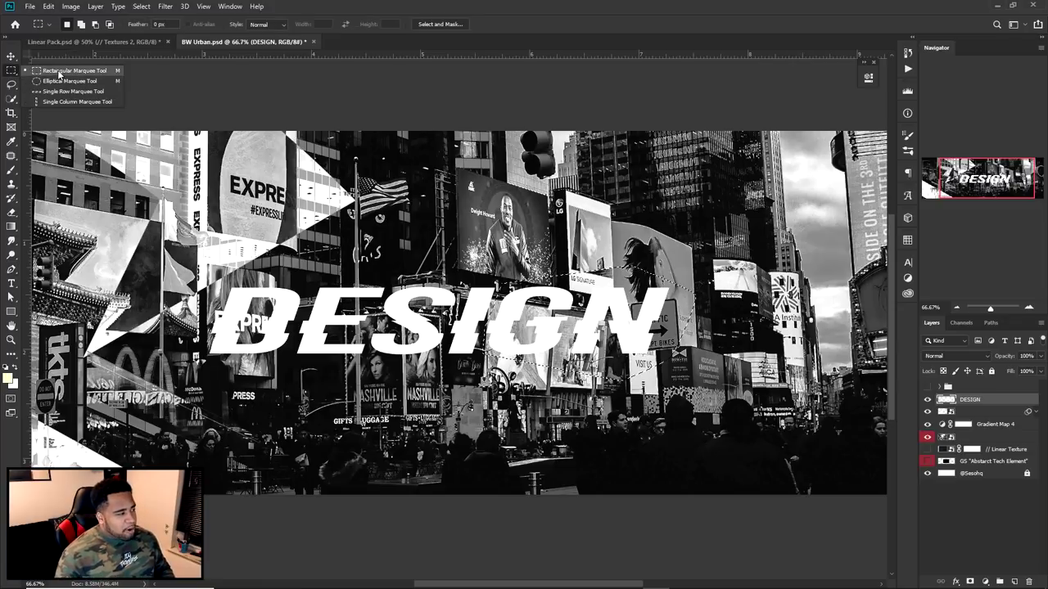
left_click(66, 72)
right_click(578, 289)
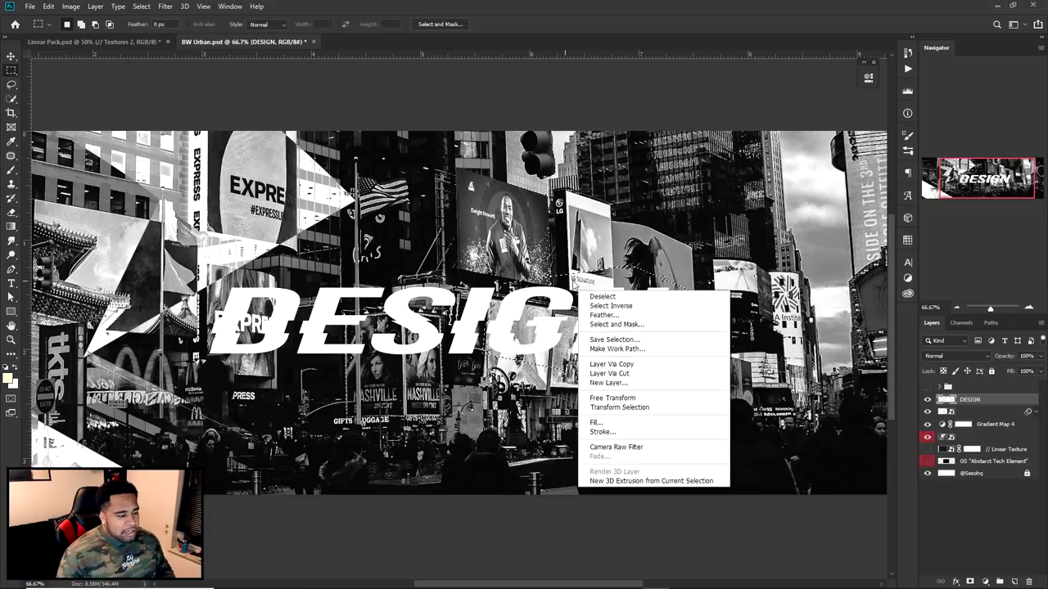
left_click(610, 363)
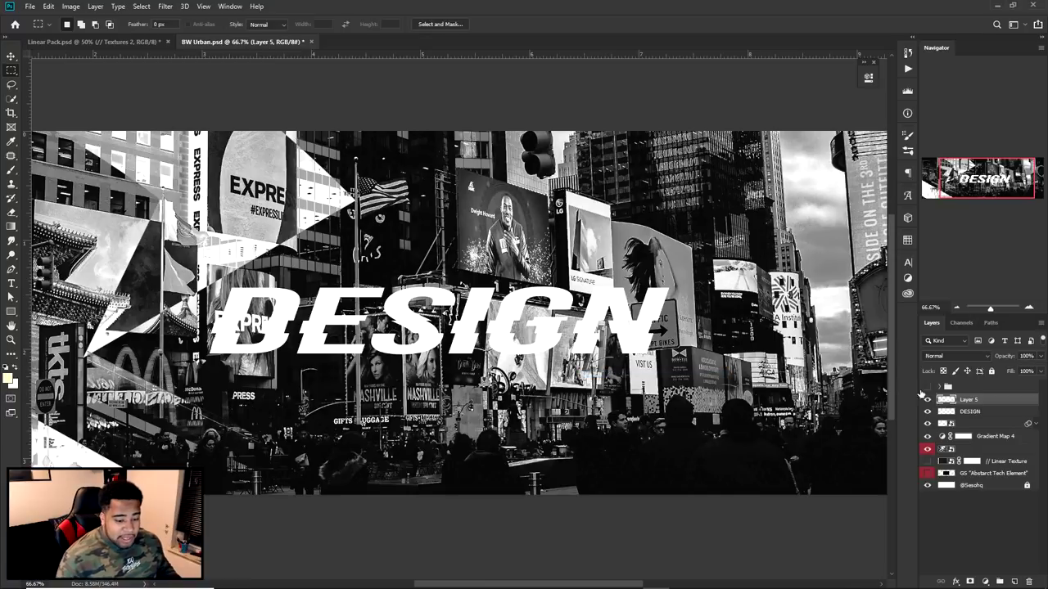
double_click(969, 401)
type("Gn")
key("Return")
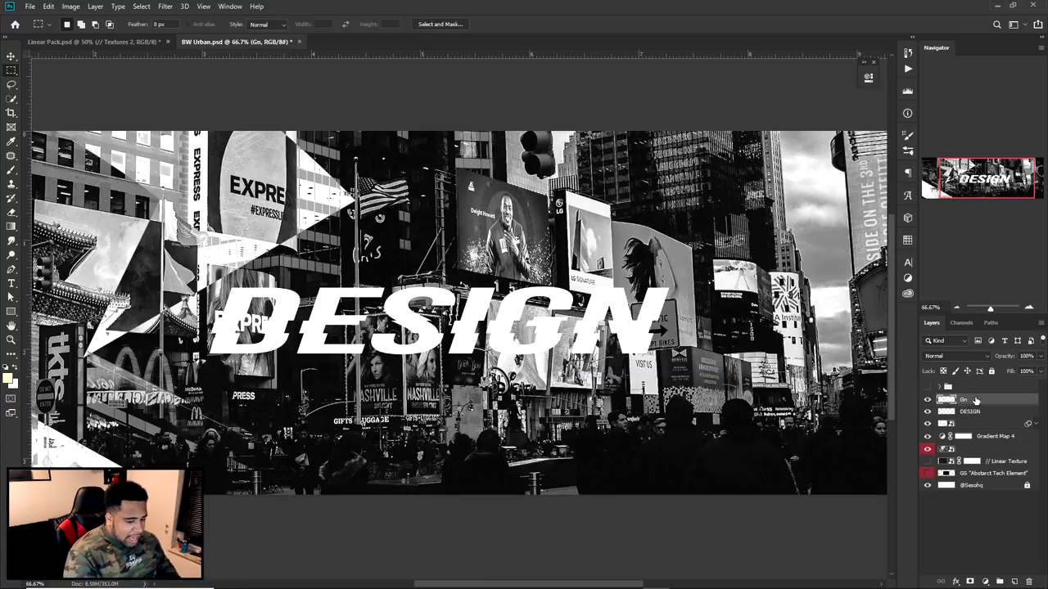
Reduce the Gn layer's fill to 0%.
key("v")
mouse_move(718, 313)
left_mouse_down()
mouse_move(763, 313)
mouse_move(718, 314)
left_mouse_up()
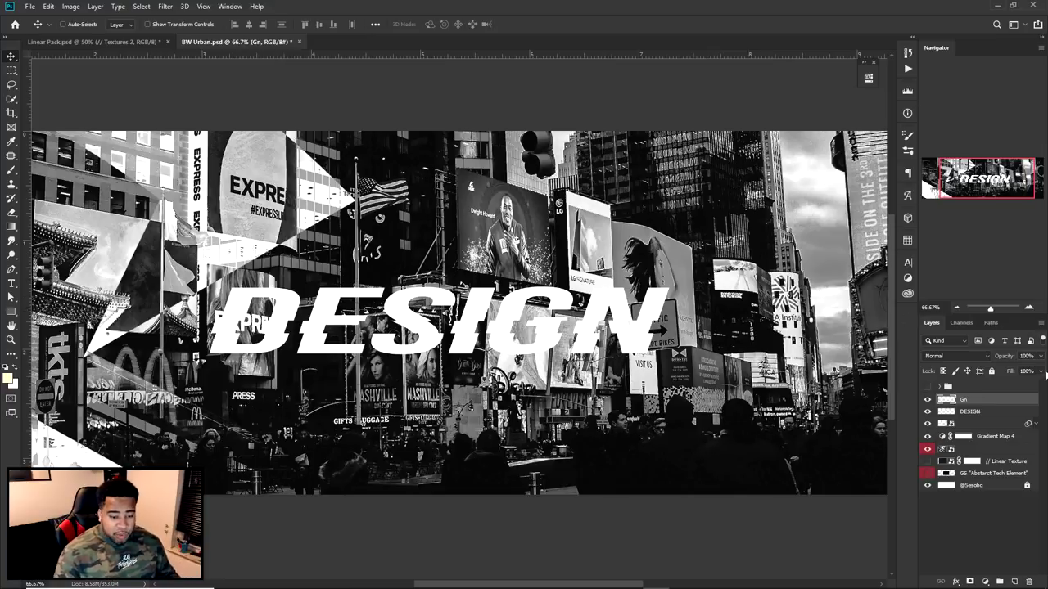
left_click(1042, 373)
left_click_drag(1037, 384, 950, 388)
left_click(988, 402)
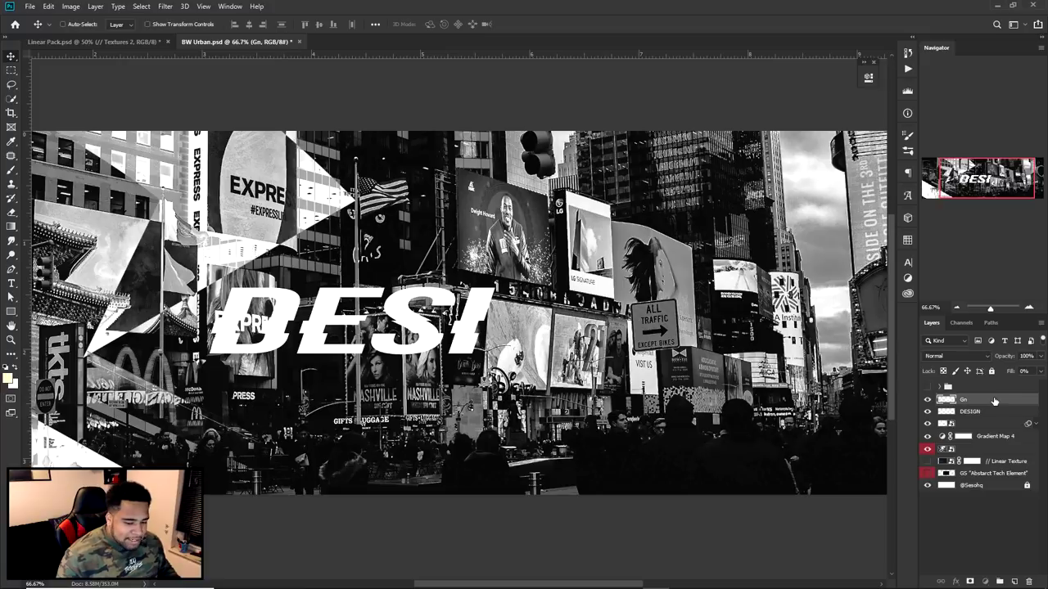
Add a thin white Stroke positioned inside to the Gn layer at 100% opacity.
double_click(995, 401)
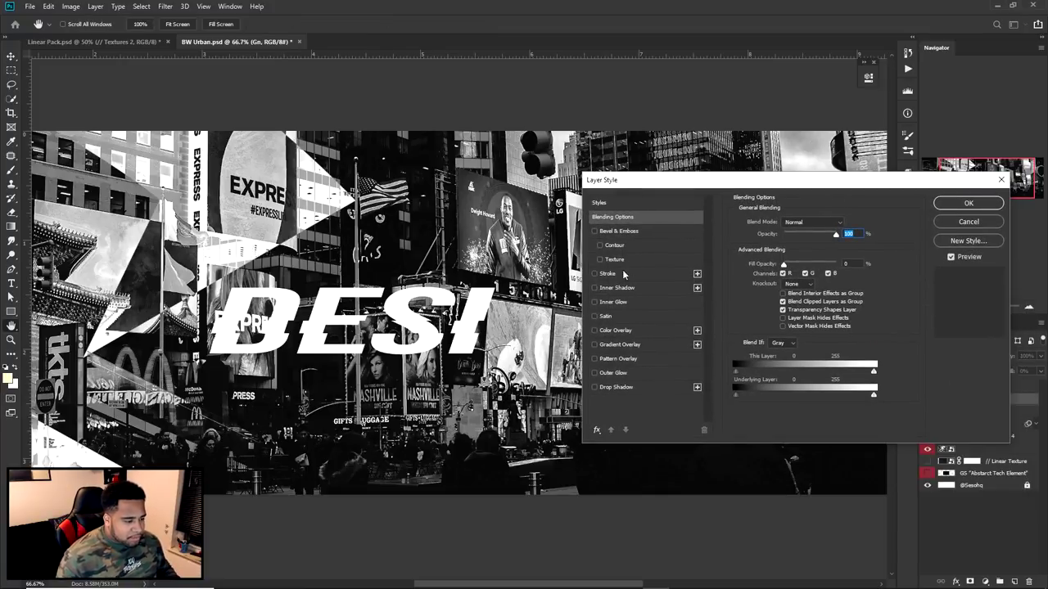
left_click(610, 276)
double_click(844, 221)
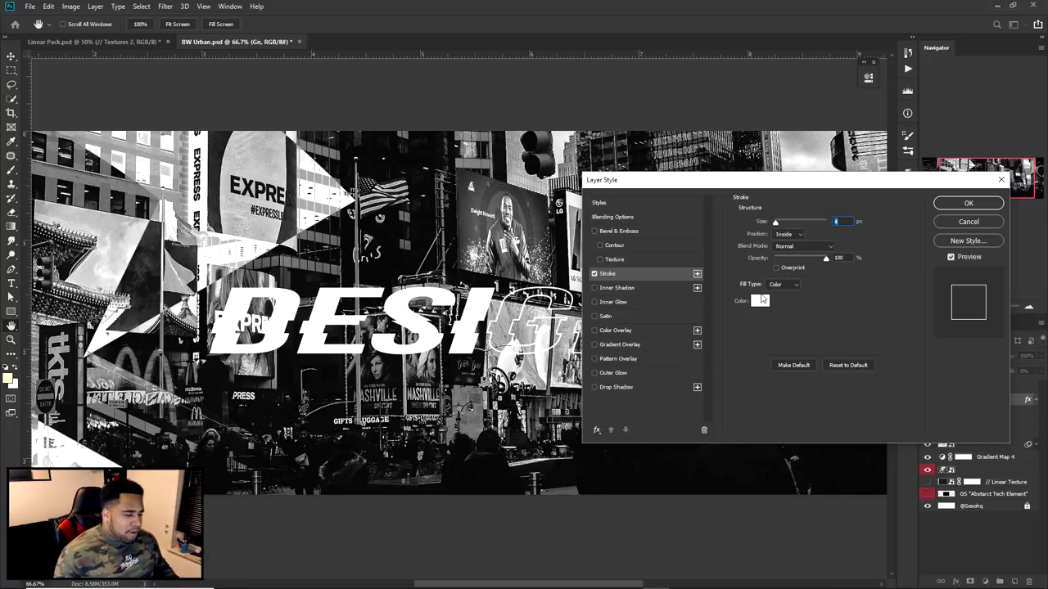
left_click(968, 204)
Create a new layer above the DESIGN layer and clip it to that layer.
left_click(325, 321)
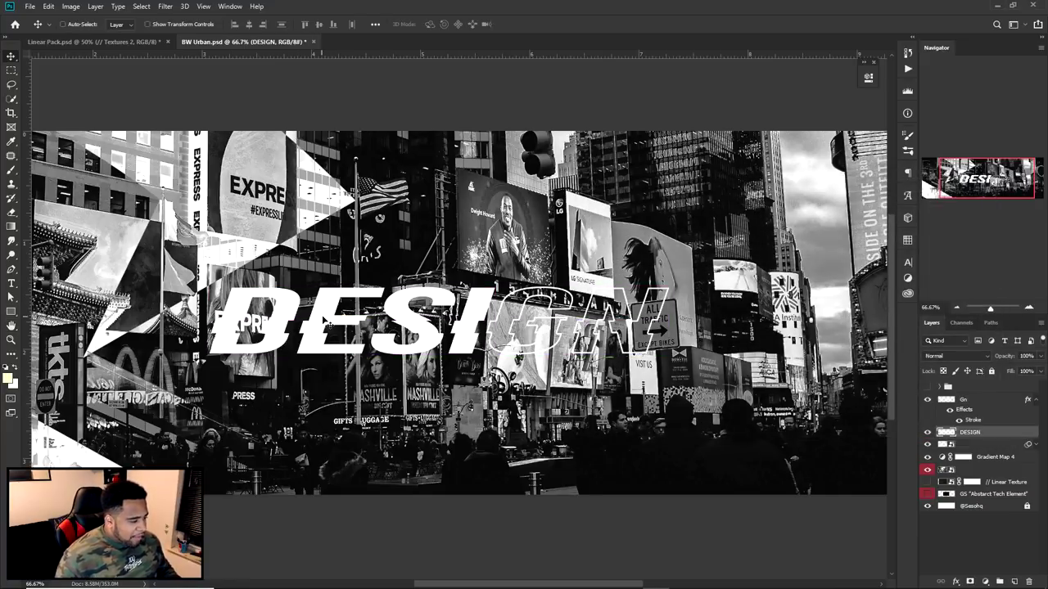
key("m")
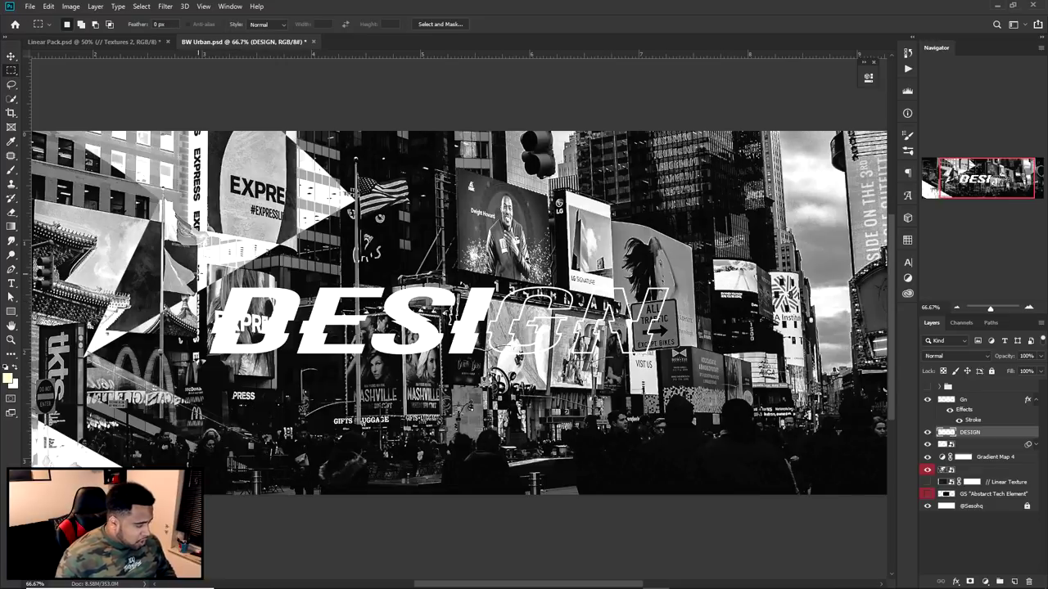
left_click(1015, 580)
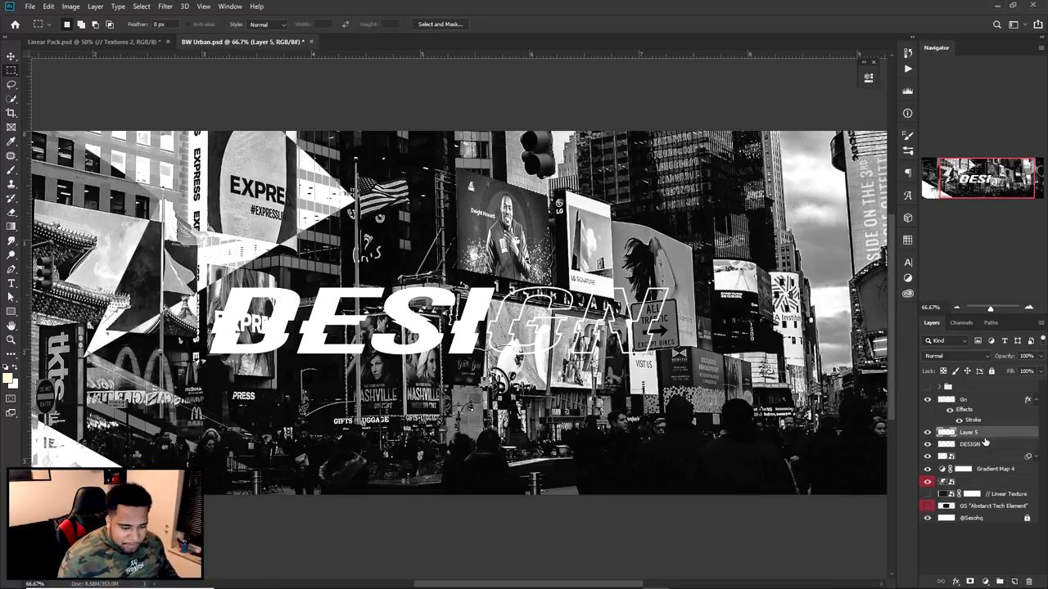
right_click(981, 431)
left_click(871, 337)
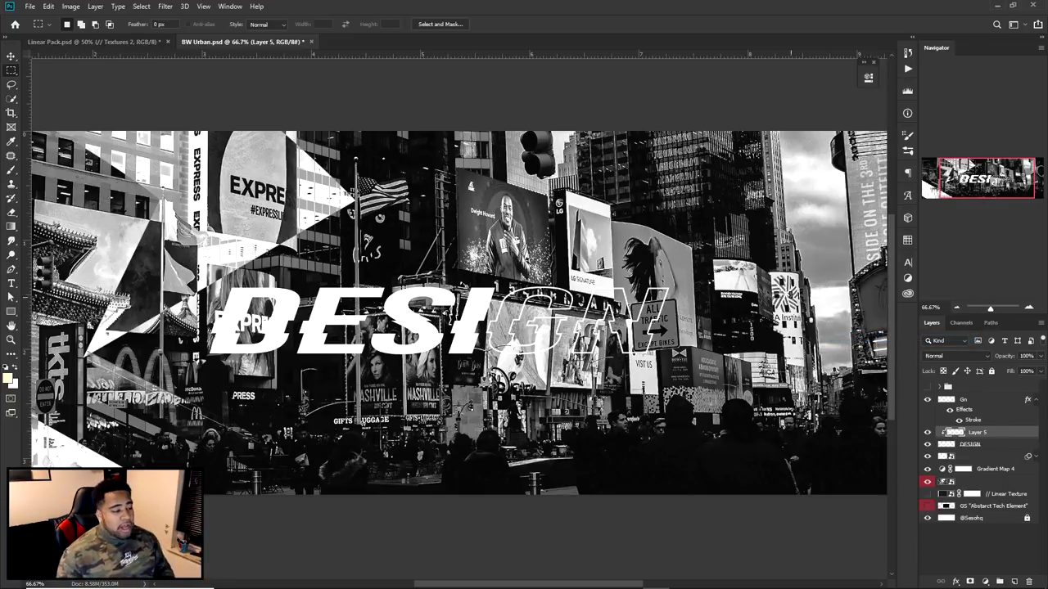
Draw a closed Pen path around the letters DE, running its edge between the E and the S.
key("p")
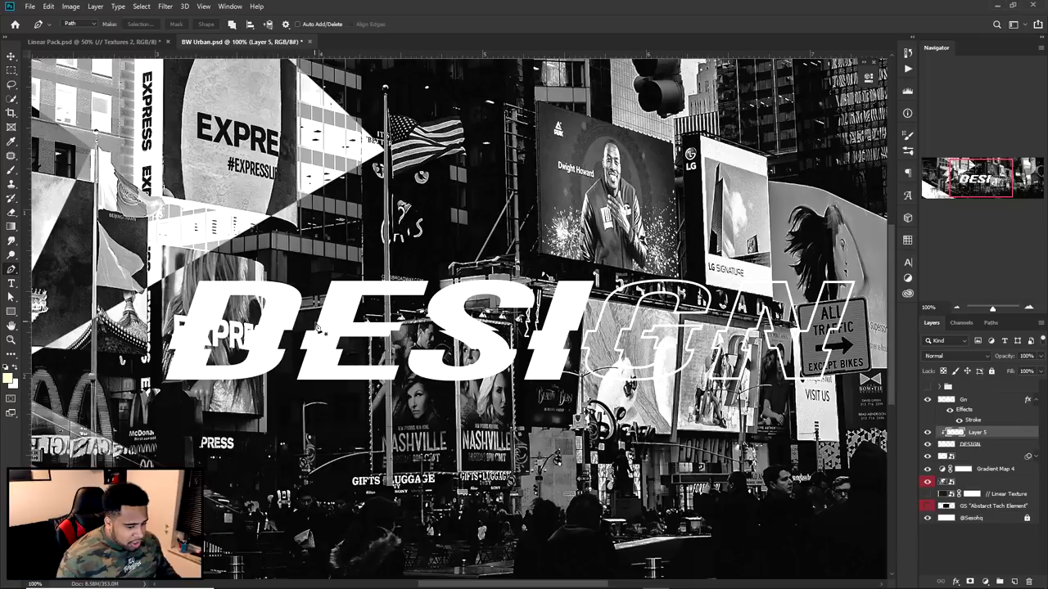
key("ctrl+plus")
left_click(532, 243)
left_click(513, 283)
left_click(503, 324)
left_click(499, 362)
left_click(369, 376)
left_click(270, 379)
left_click(223, 338)
left_click(283, 235)
left_click(451, 212)
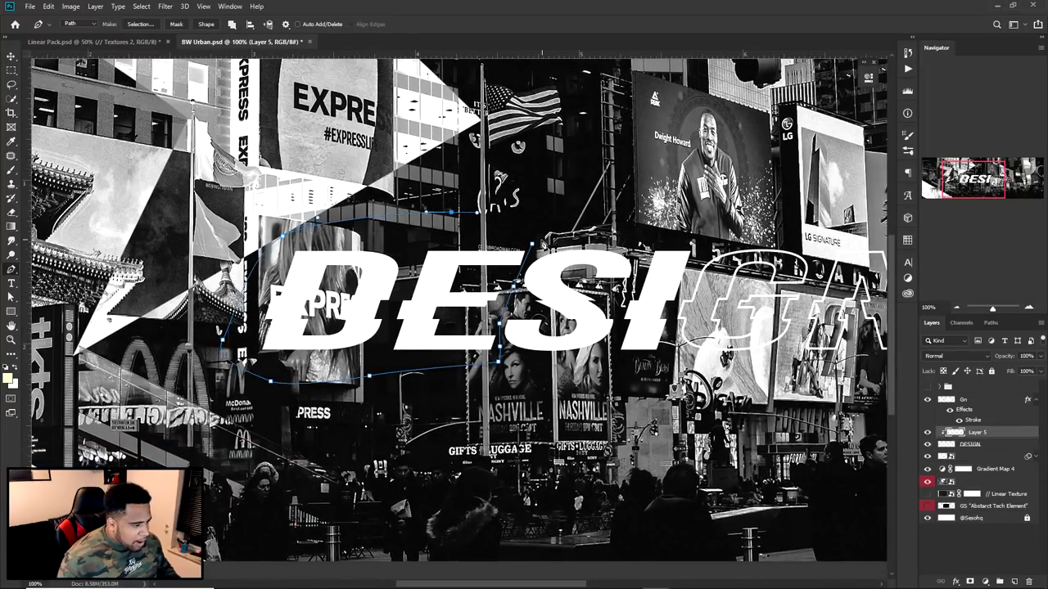
left_click(532, 243)
Fill the path with yellow on the clipped layer, using Normal mode at 100% opacity.
right_click(565, 285)
left_click(606, 353)
left_click(757, 208)
left_click(736, 237)
left_click_drag(857, 401, 854, 492)
left_click(829, 413)
left_click(953, 366)
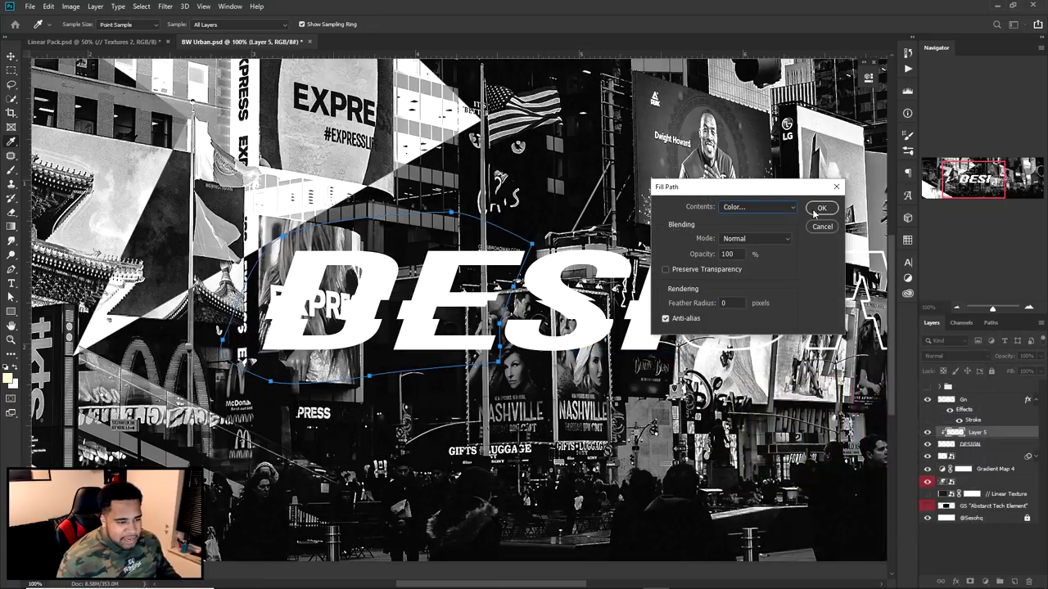
left_click(822, 207)
Delete the path around the letters DE and show the whole banner.
right_click(575, 216)
left_click(626, 230)
key("v")
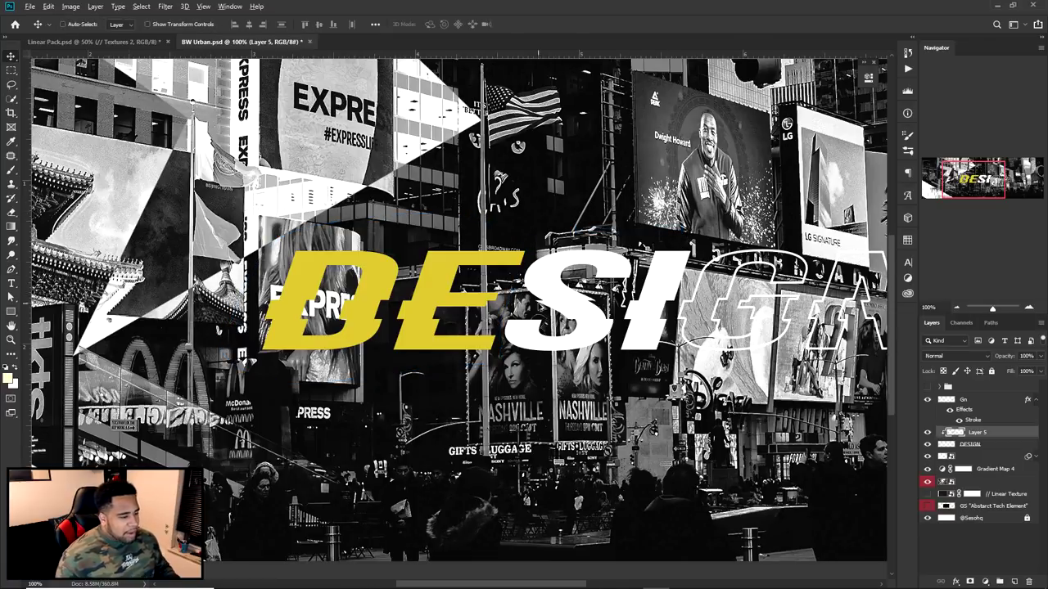
scroll(539, 304, "down", 1)
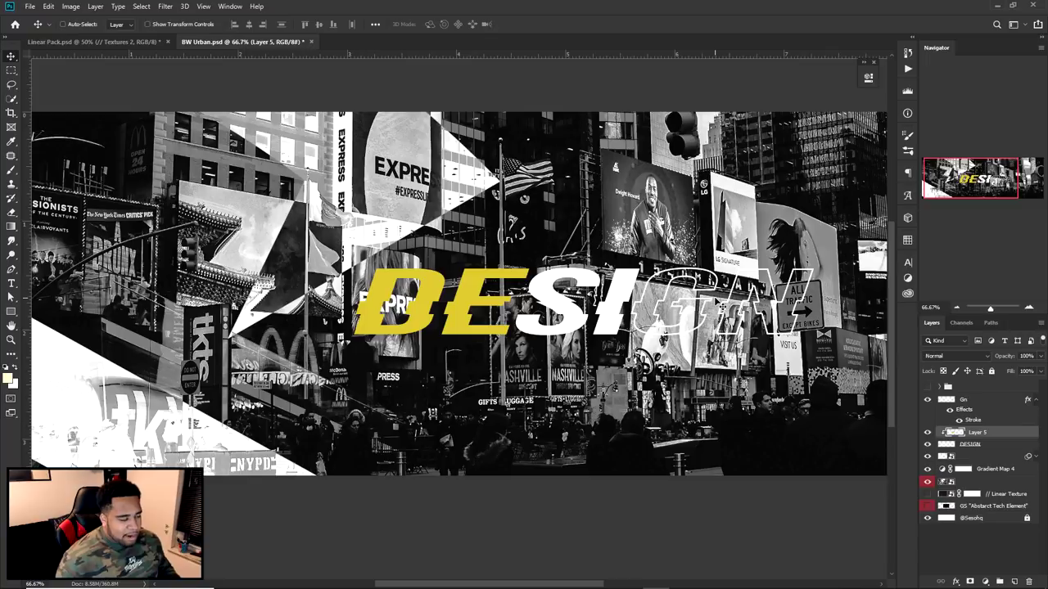
key("ctrl+minus")
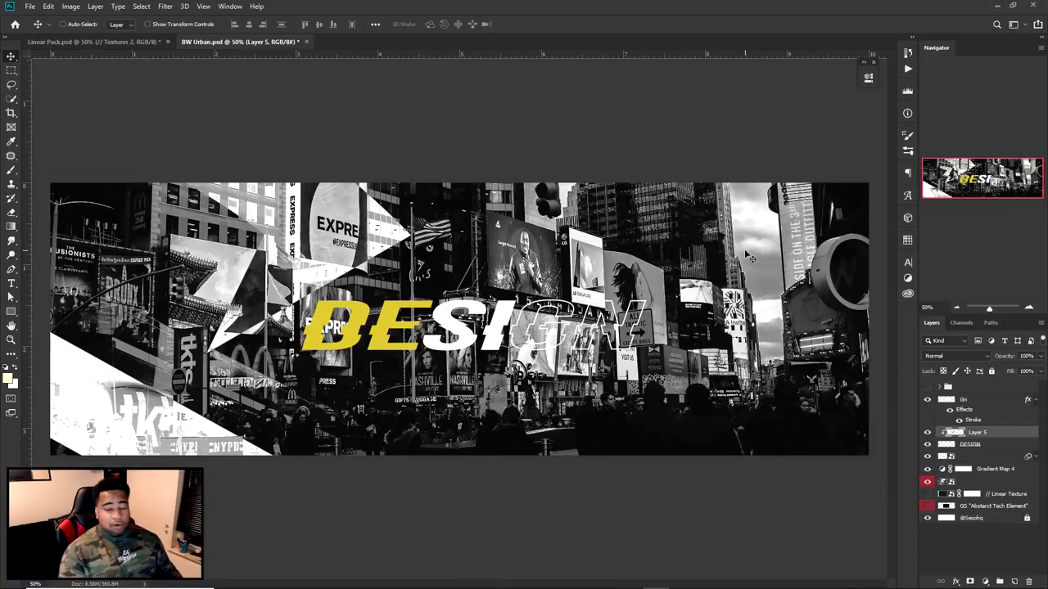
Add the text IMAGINE in the banner's upper right area and set its font to Gang of Three.
key("t")
left_click(590, 241)
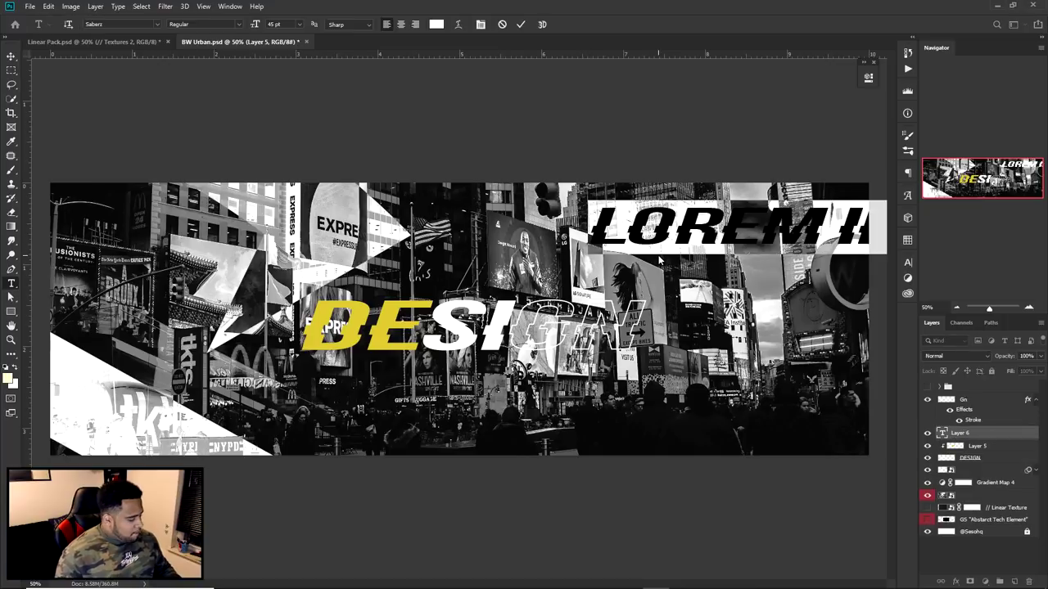
type("IMAGINE")
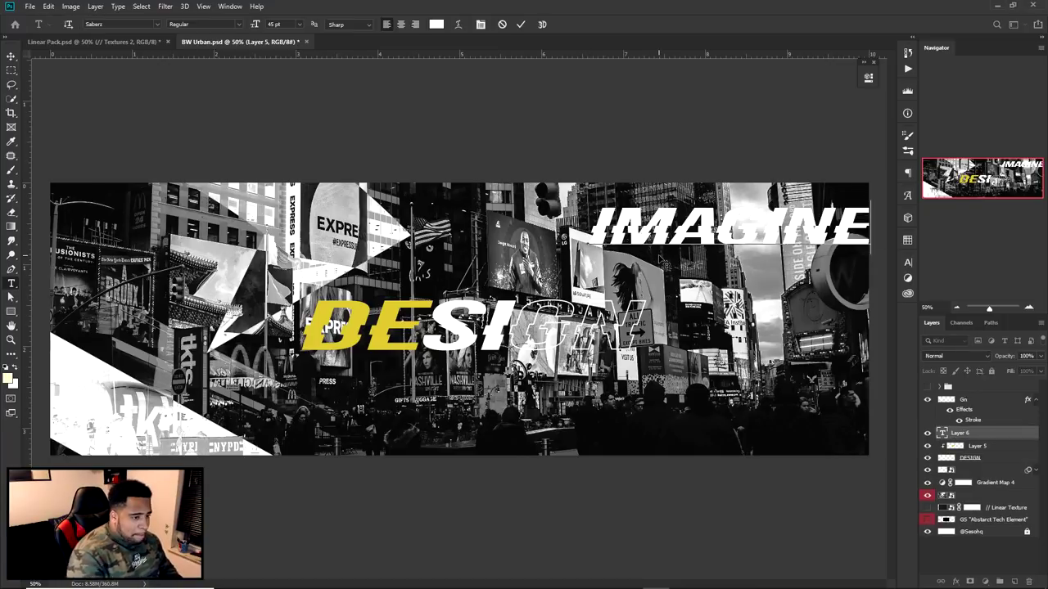
left_click(906, 262)
left_click(843, 278)
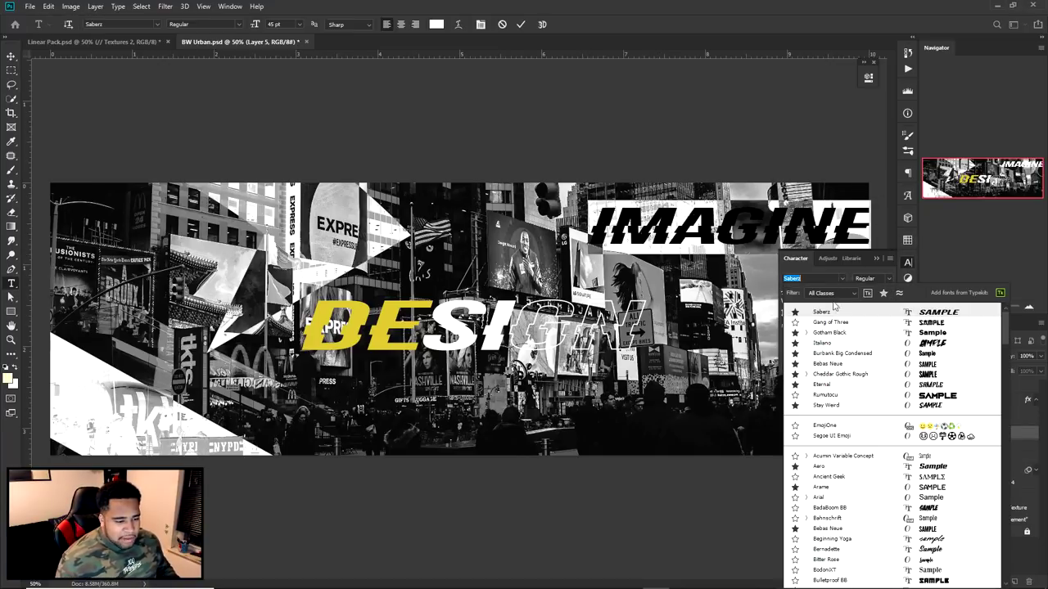
left_click(823, 320)
left_click(520, 24)
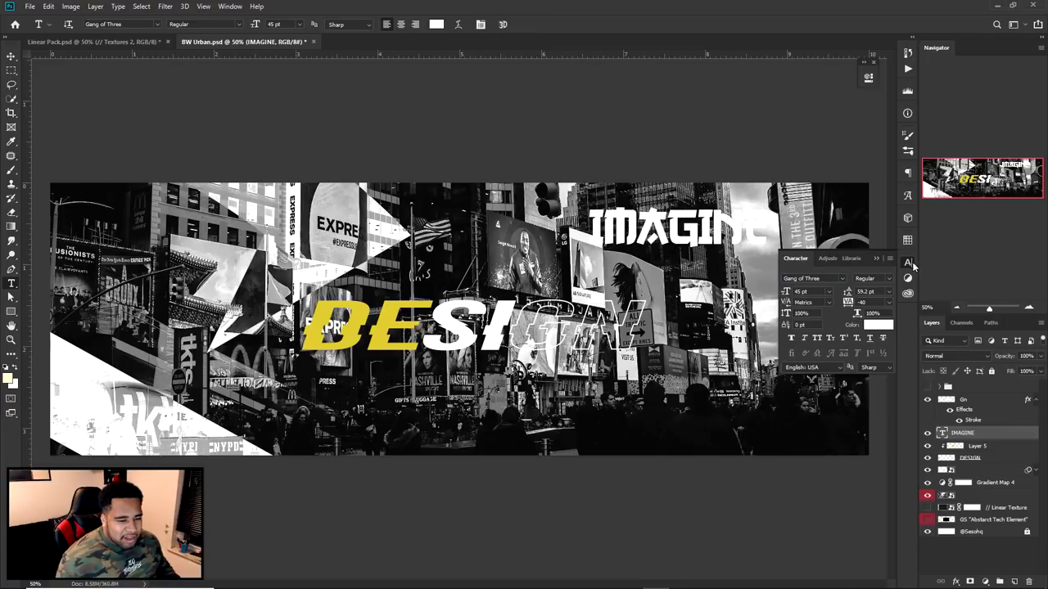
left_click(907, 263)
Rotate the IMAGINE text by -90° and enlarge it to about 626% over the right part of the banner.
key("v")
key("ctrl+t")
left_click_drag(780, 262, 712, 124)
left_click_drag(703, 315, 826, 531)
left_click_drag(712, 360, 716, 96)
left_click_drag(791, 351, 853, 489)
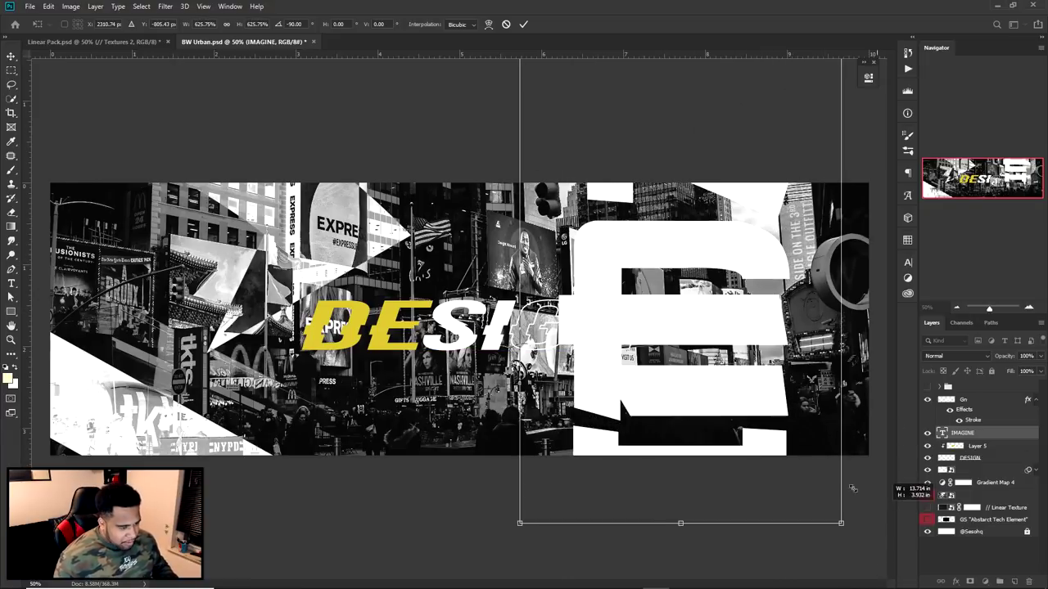
key("Return")
Shift the vertical IMAGINE text toward the banner's right end and scale it down proportionally.
left_click_drag(667, 78, 753, 426)
mouse_move(785, 381)
left_mouse_down()
mouse_move(780, 299)
mouse_move(788, 370)
left_mouse_up()
left_click_drag(717, 455, 741, 289)
key("ctrl+t")
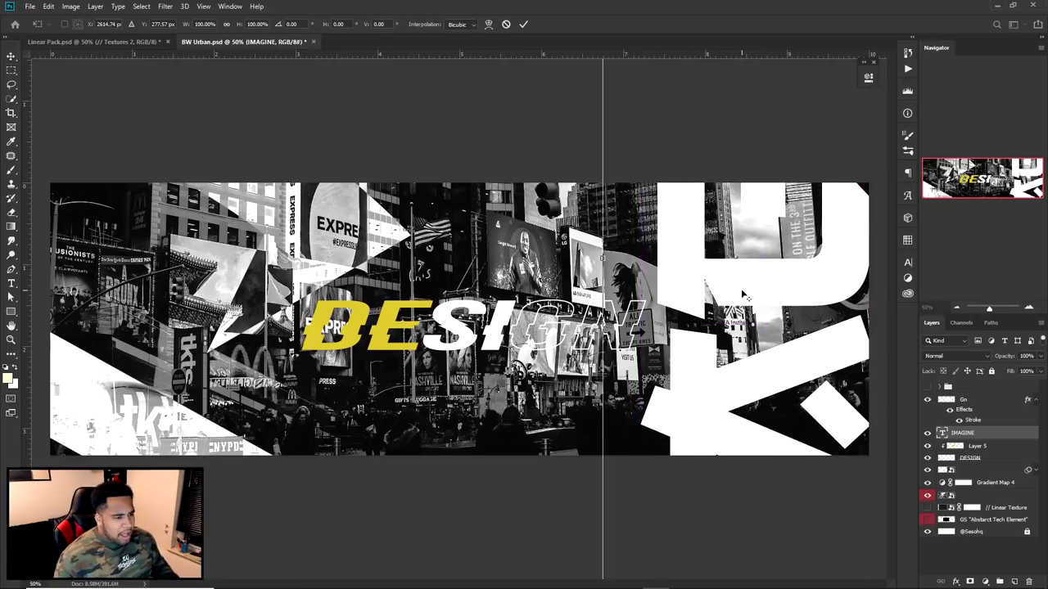
key("ctrl+minus")
key("ctrl+minus")
key("ctrl+minus")
left_click_drag(508, 111, 529, 163)
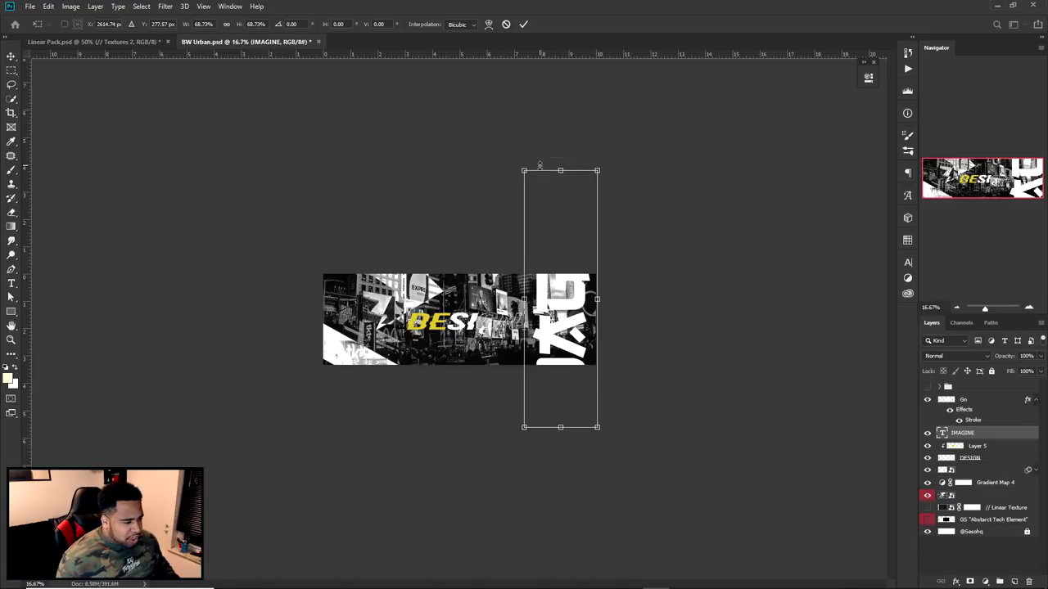
key("Return")
Place the letters of the IMAGINE text against the banner's right side and set the layer's blend mode to Difference.
key("ctrl+plus")
key("ctrl+plus")
left_click_drag(679, 363, 692, 321)
left_click_drag(704, 344, 681, 391)
key("ctrl+plus")
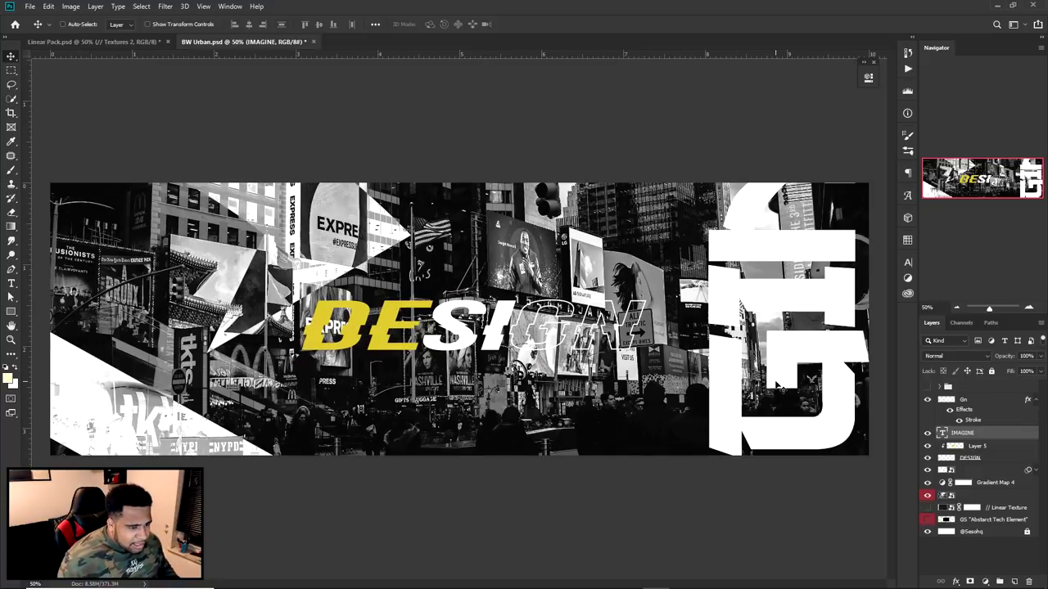
left_click(947, 358)
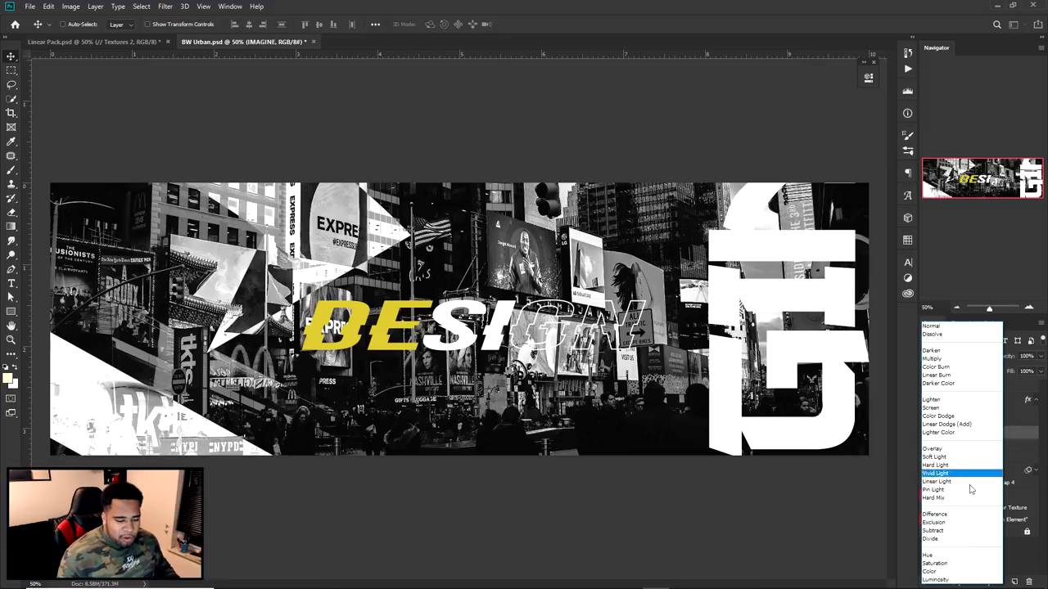
left_click(937, 516)
Try layering two horizontally offset duplicates of the IMAGINE text over the original.
mouse_move(784, 341)
left_mouse_down()
mouse_move(718, 340)
mouse_move(795, 340)
mouse_move(715, 329)
mouse_move(769, 352)
left_mouse_up()
left_click_drag(710, 371, 718, 392)
left_click_drag(821, 408, 786, 408)
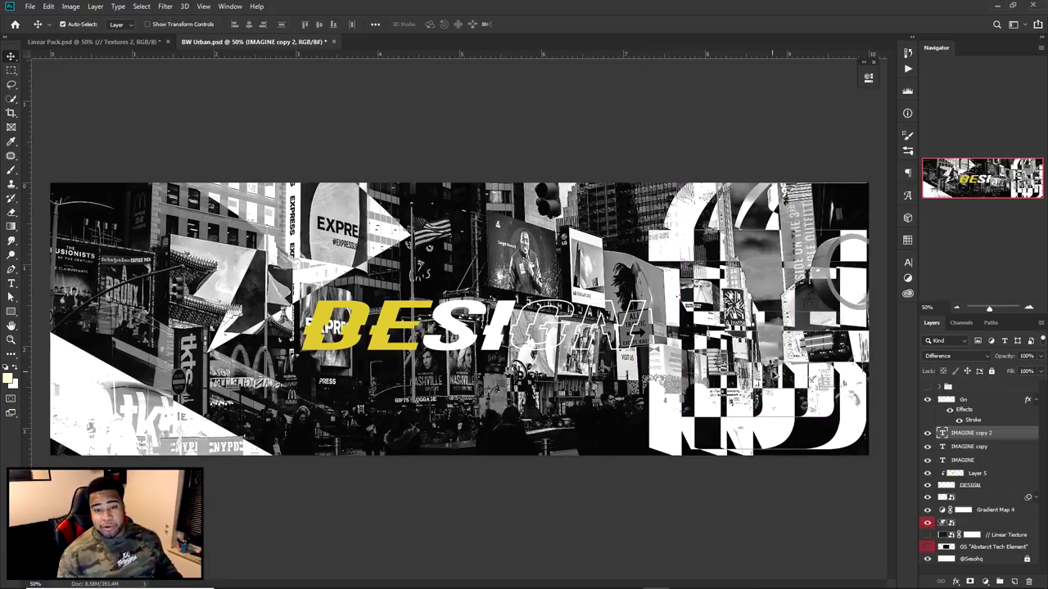
Undo the duplicates of the IMAGINE text, keeping the single Difference-blended layer.
key("ctrl+z")
key("ctrl+z")
key("ctrl+z")
key("ctrl+z")
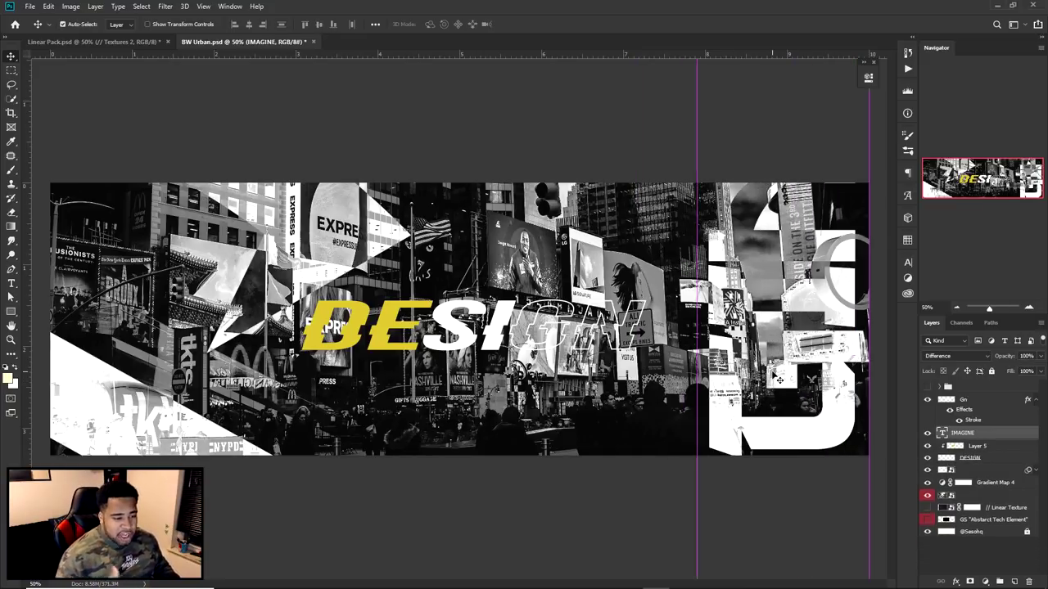
key("ctrl+z")
key("ctrl+z")
key("ctrl+z")
Reposition the vertical IMAGINE text along the banner's right edge, checking its placement against the finished design group.
left_click_drag(781, 312, 774, 347)
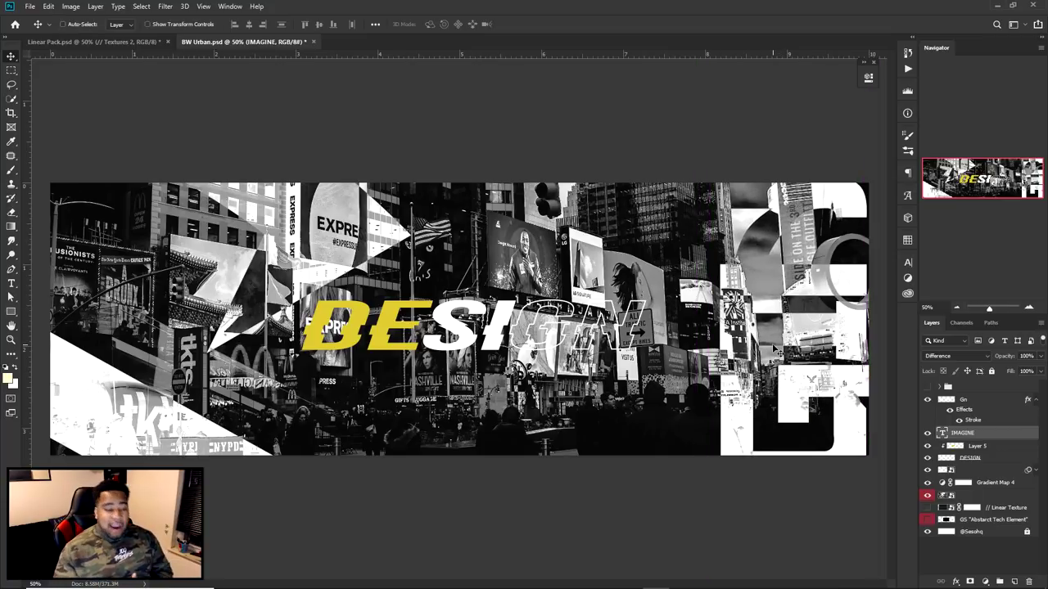
left_click_drag(799, 191, 806, 246)
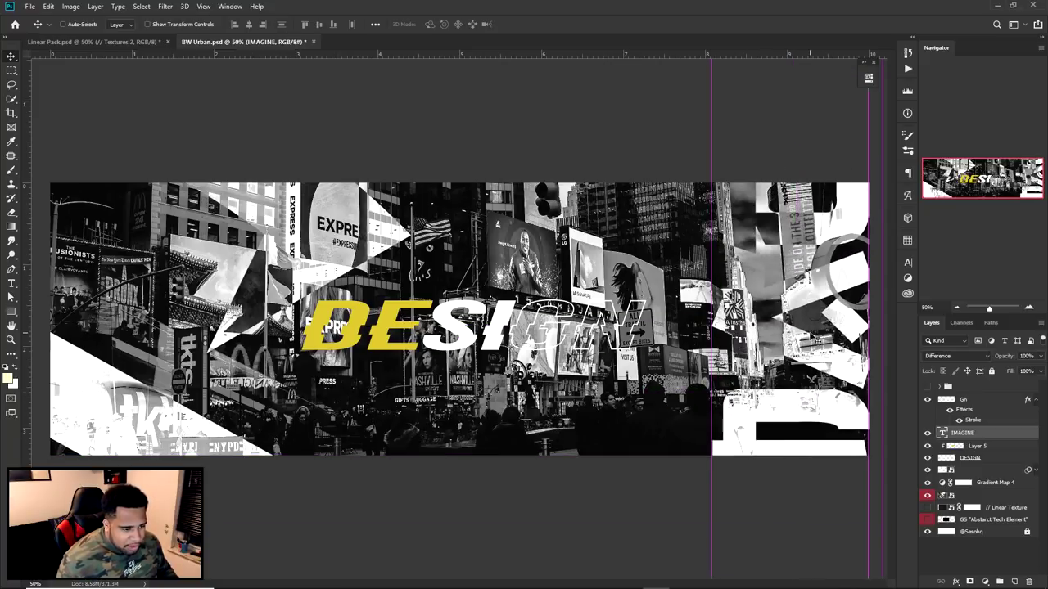
left_click(927, 387)
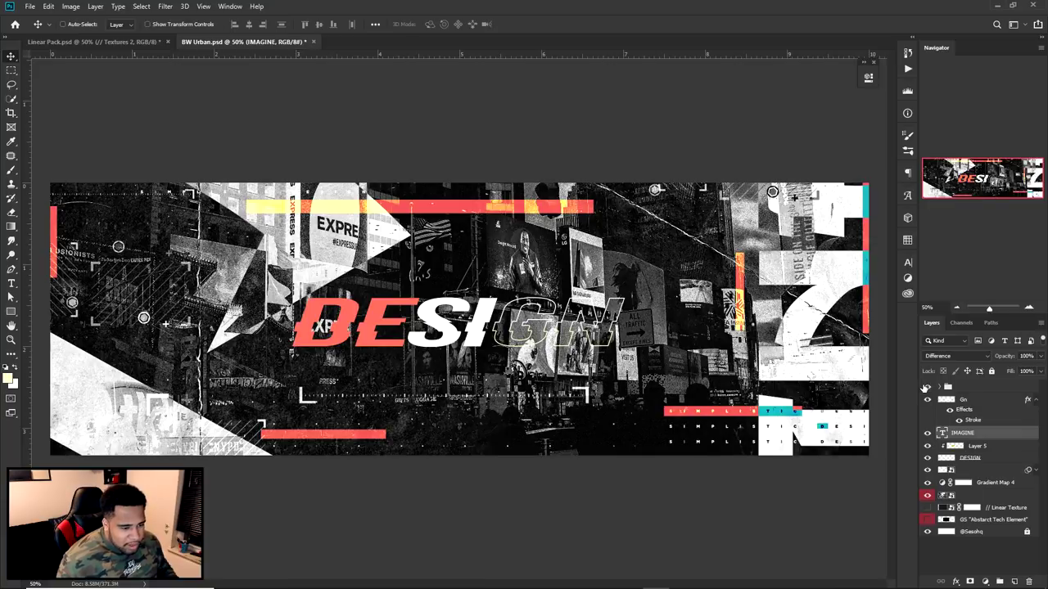
left_click(927, 387)
left_click_drag(813, 292, 811, 391)
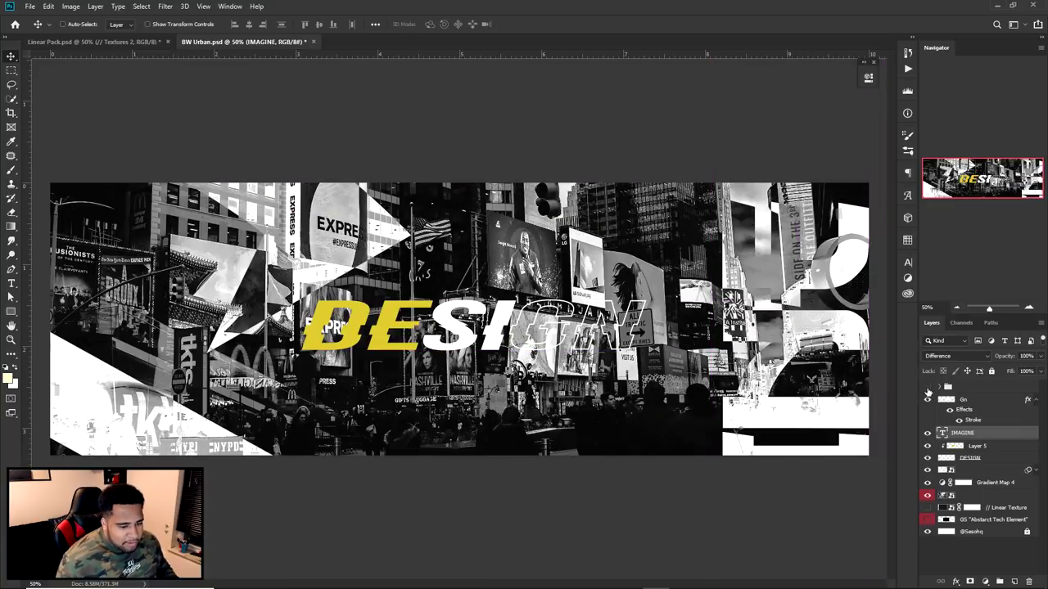
Compare the current banner with the finished design by showing and hiding the top layer group.
left_click(927, 388)
left_click(928, 390)
left_click(928, 389)
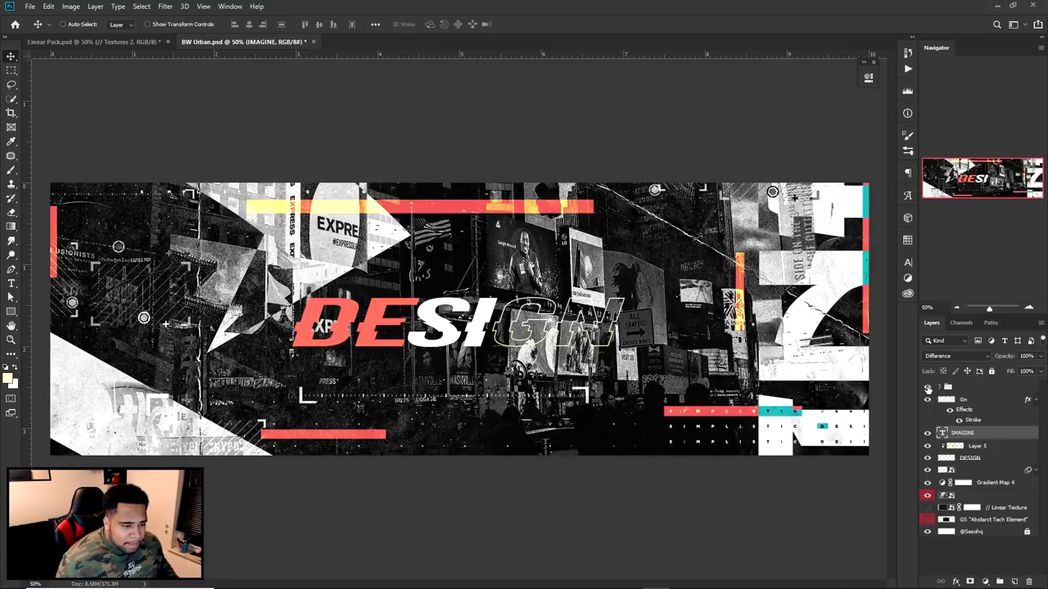
left_click(928, 388)
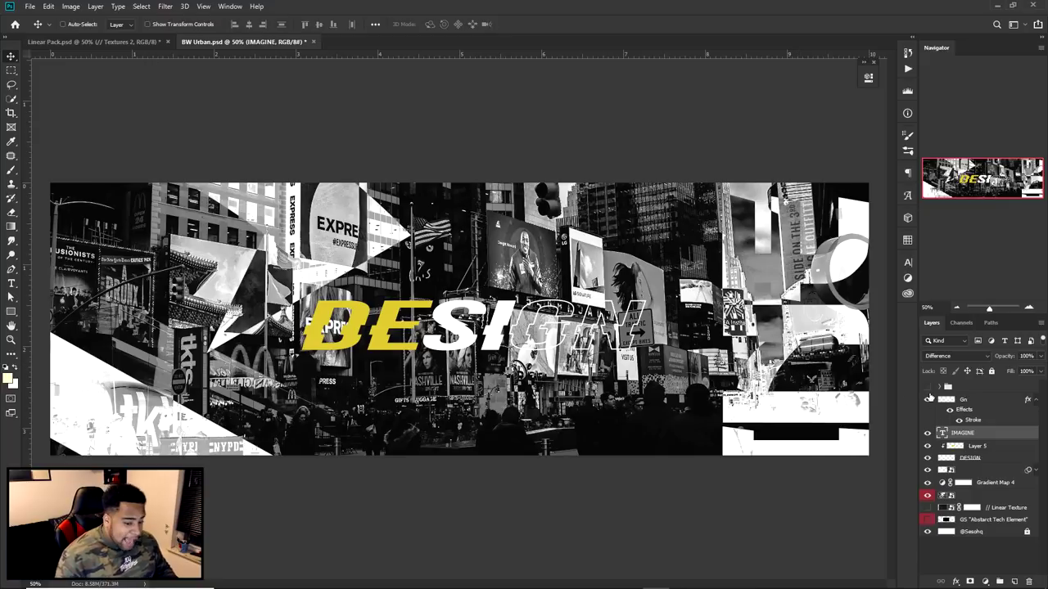
left_click(927, 389)
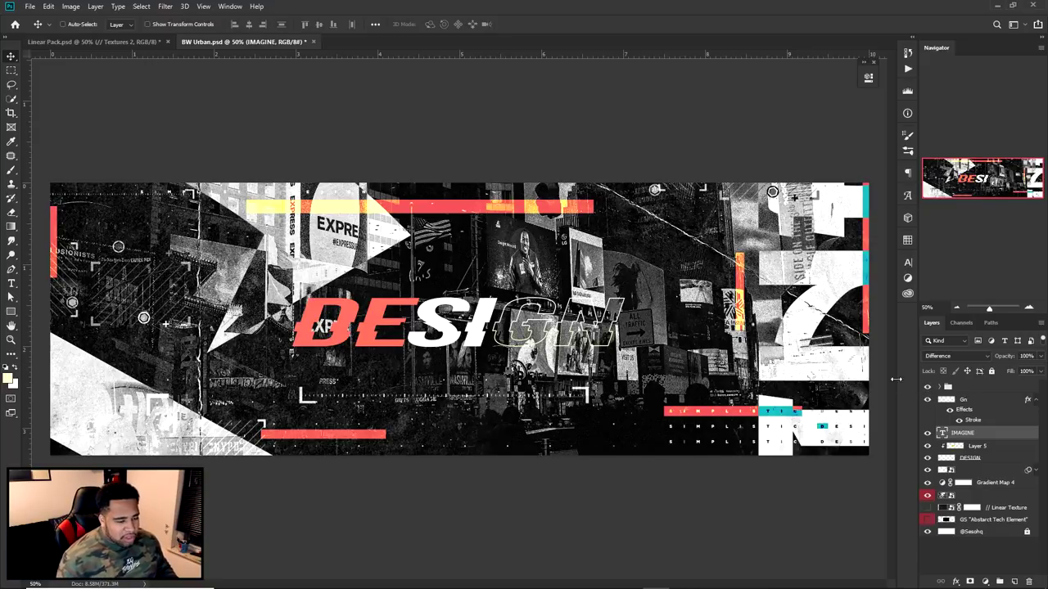
left_click(927, 389)
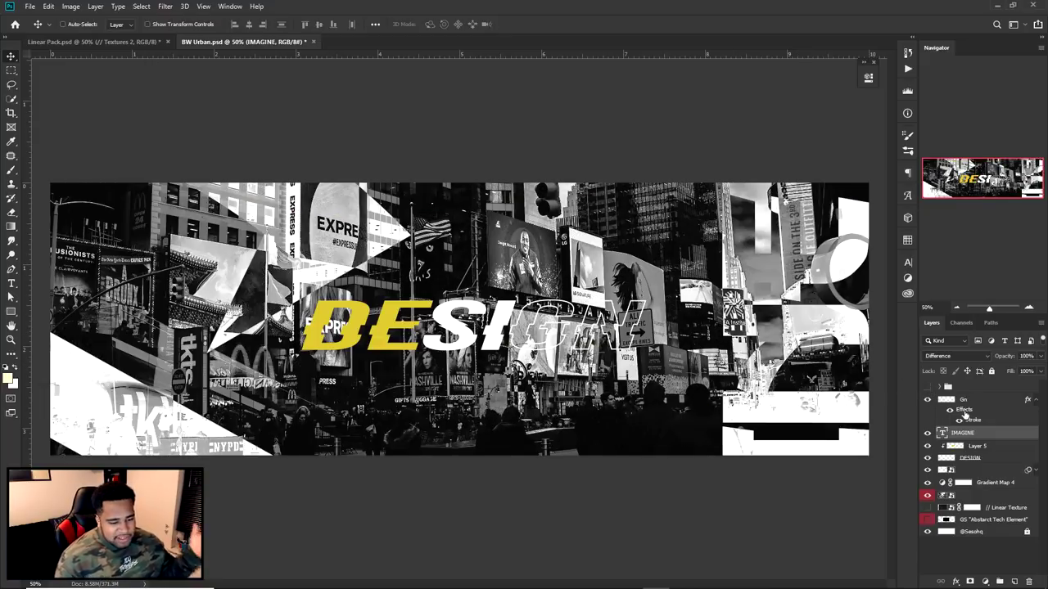
With the Gn layer active, marquee-select all six colored bars of the finished design as one combined selection, using its group as a temporary guide.
left_click(973, 409)
left_click(11, 69)
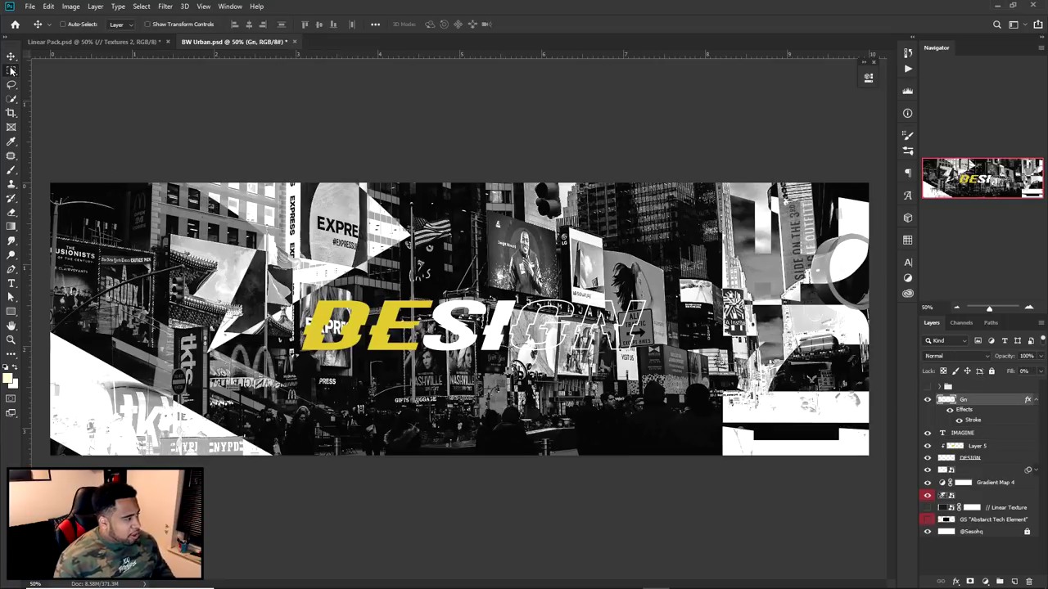
left_click(928, 387)
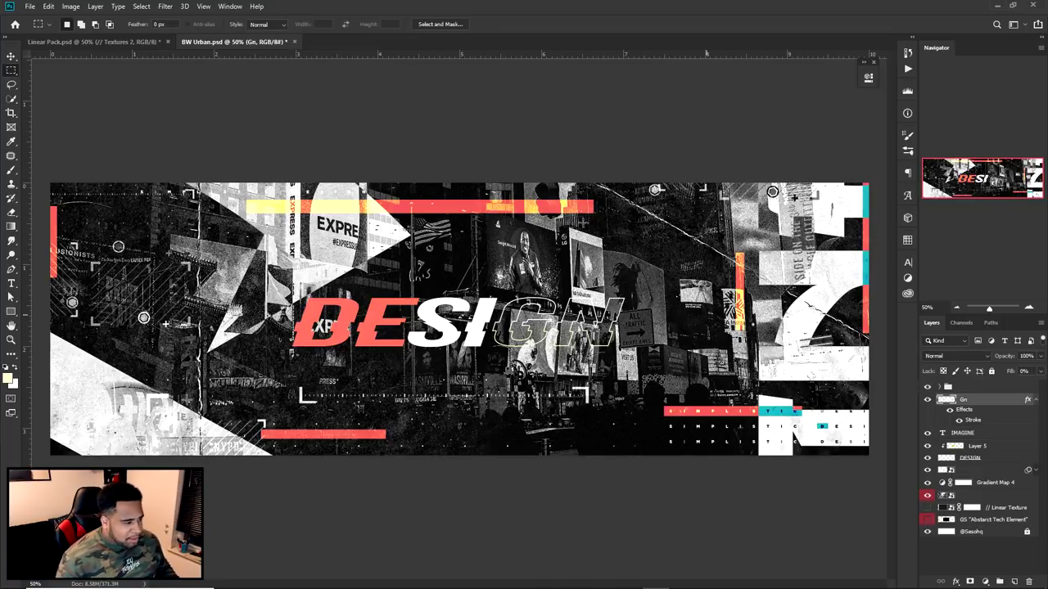
left_click_drag(243, 198, 591, 215)
left_click_drag(51, 204, 56, 280)
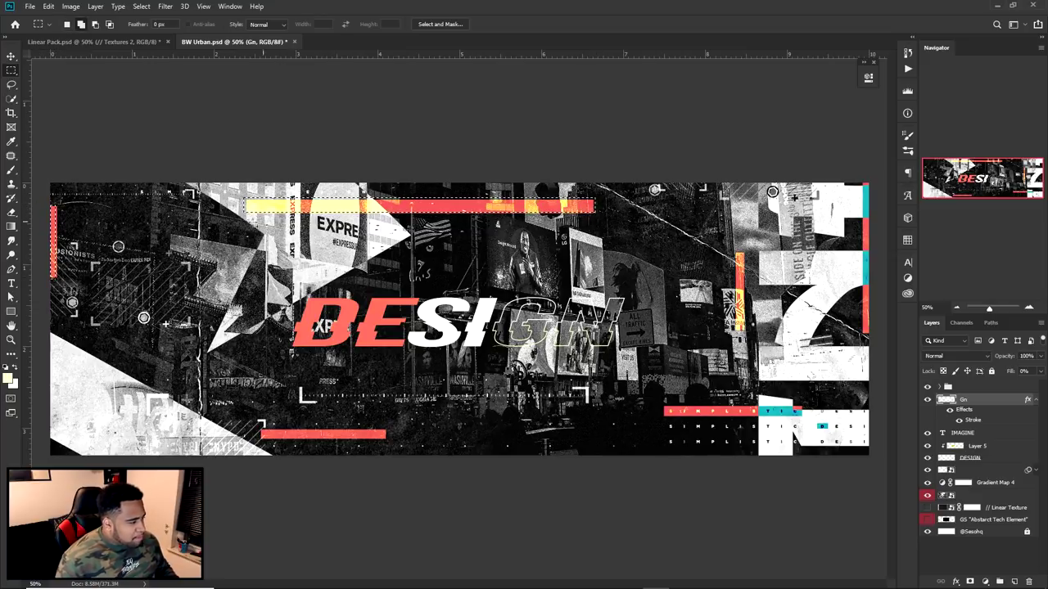
left_click_drag(260, 428, 386, 442)
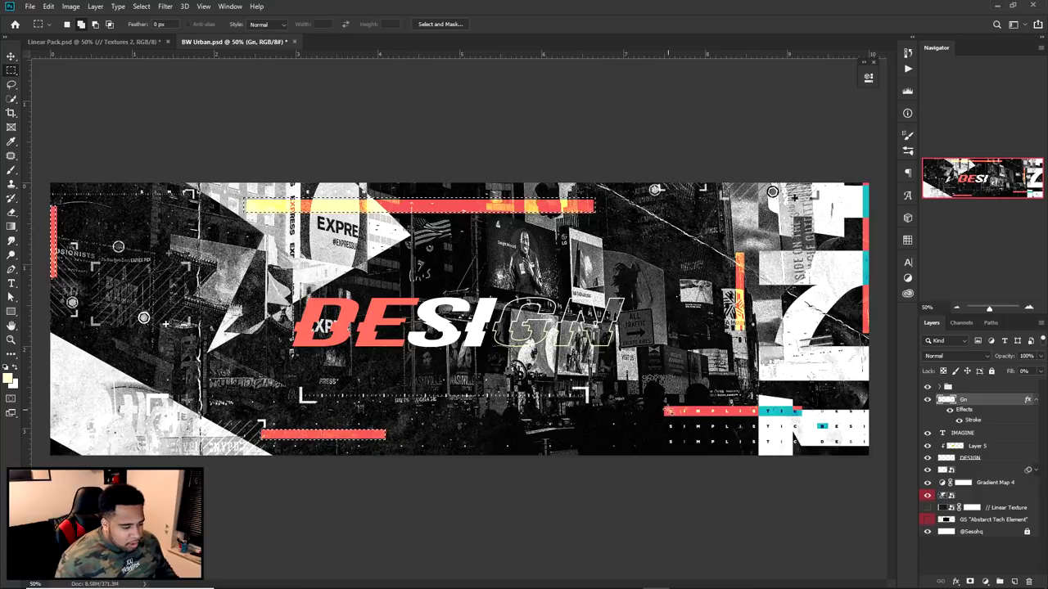
left_click_drag(665, 405, 801, 418)
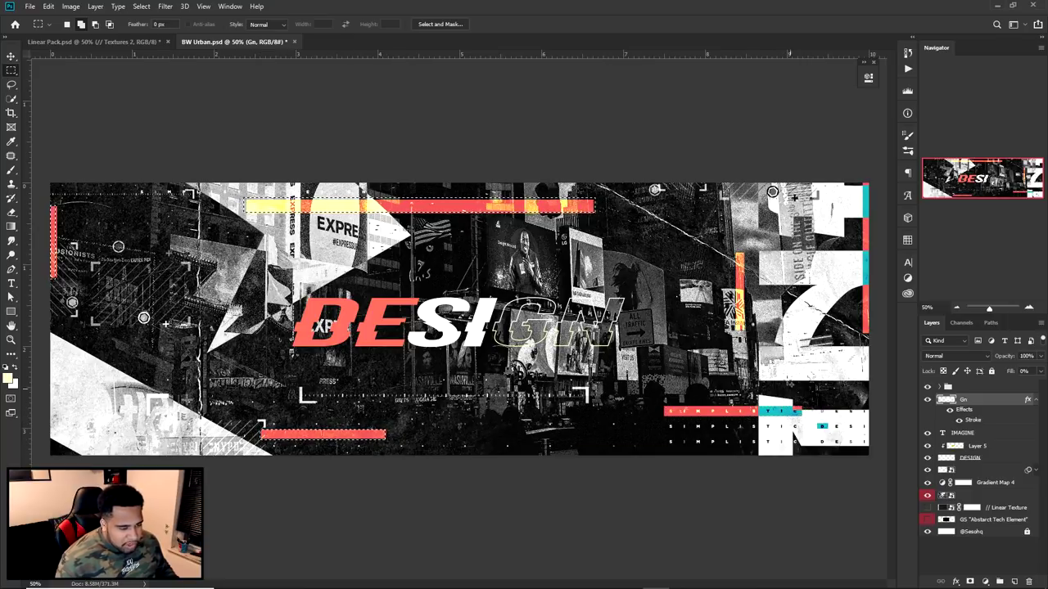
left_click_drag(741, 254, 746, 333)
left_click_drag(867, 184, 862, 335)
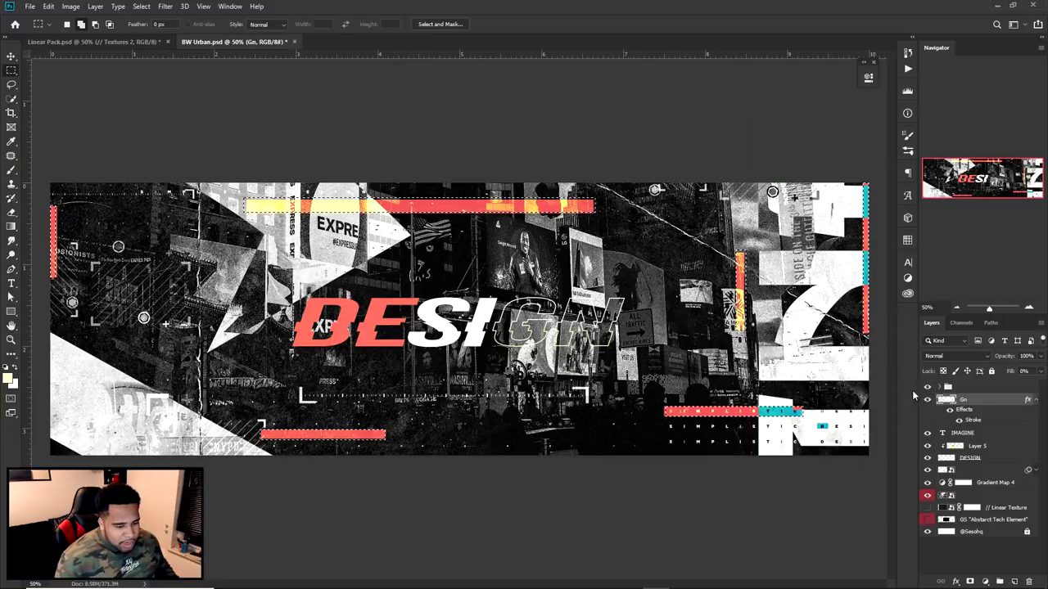
left_click(927, 387)
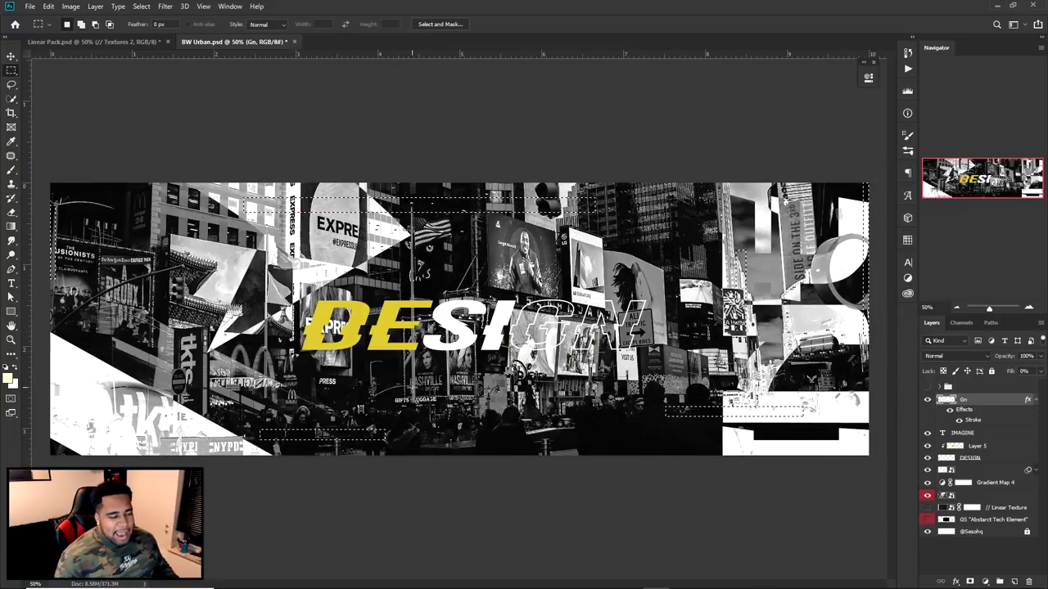
Add a Gradient Map adjustment masked to the selected bars and choose the red, yellow and pale yellow gradient preset.
left_click(985, 580)
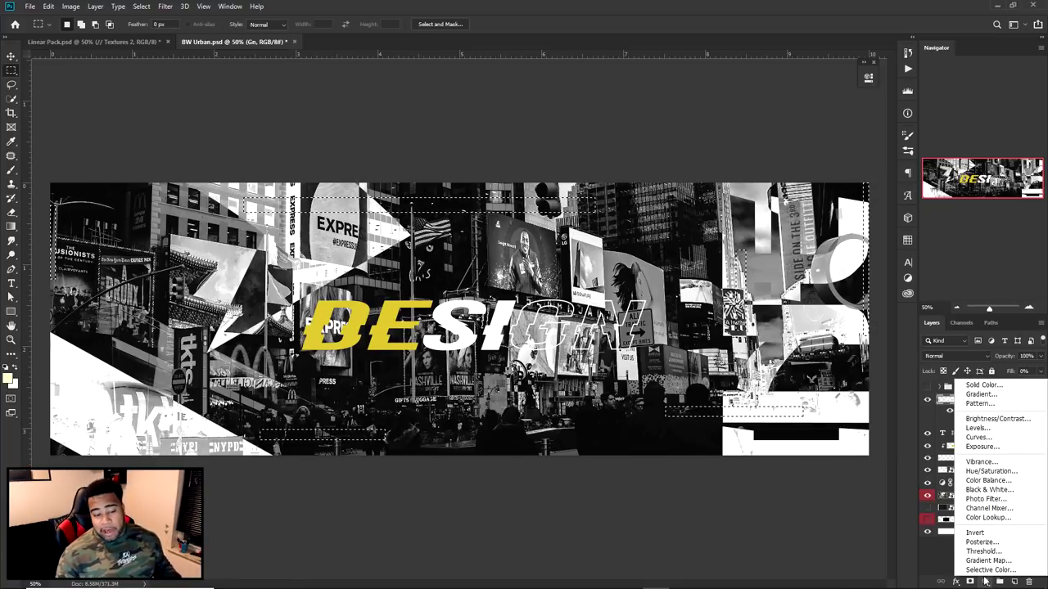
left_click(987, 559)
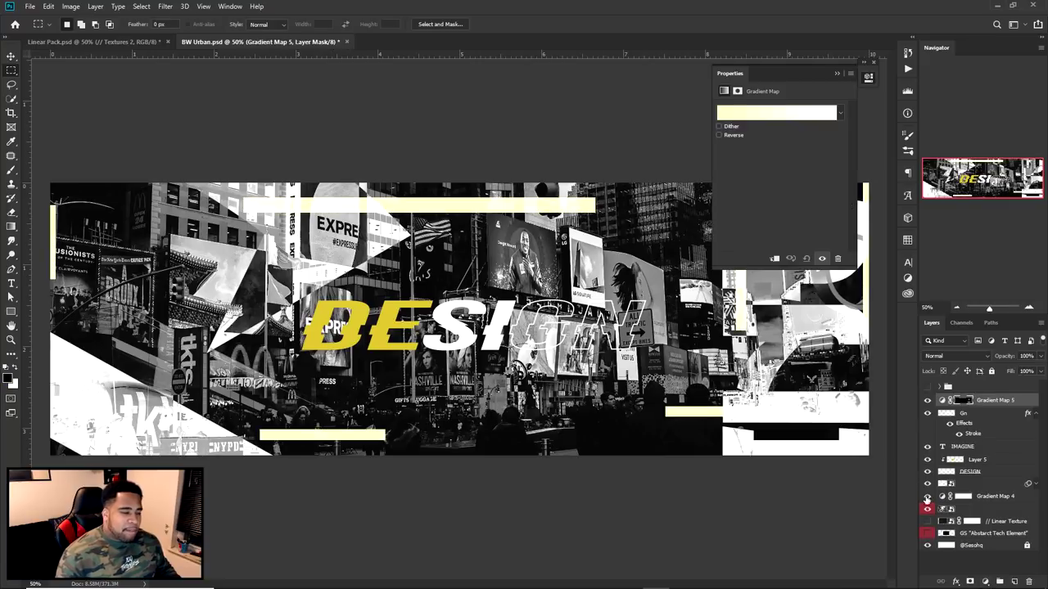
left_click(774, 114)
scroll(882, 235, "down", 3)
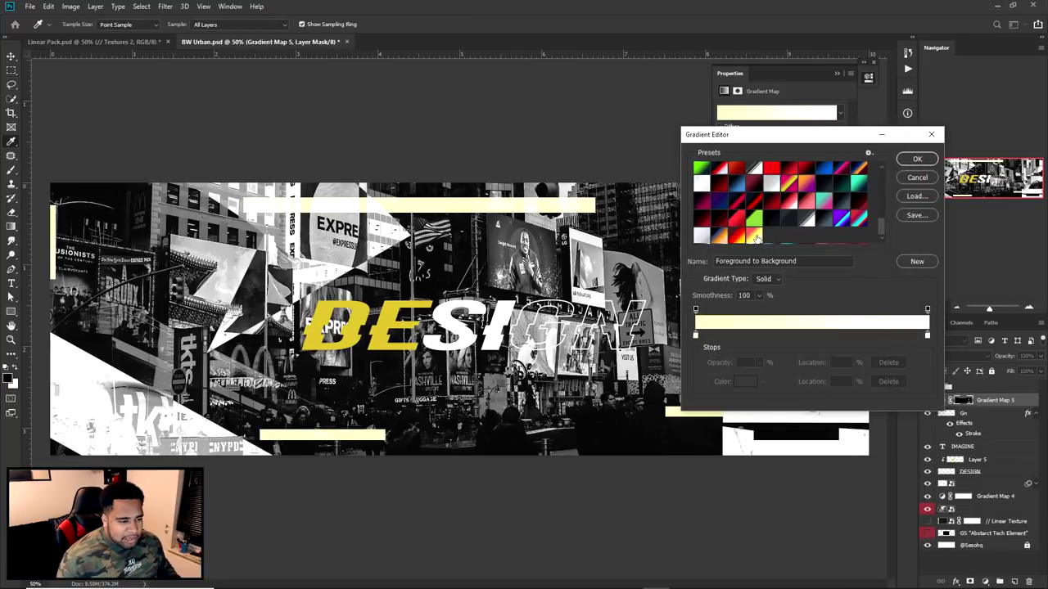
left_click(754, 236)
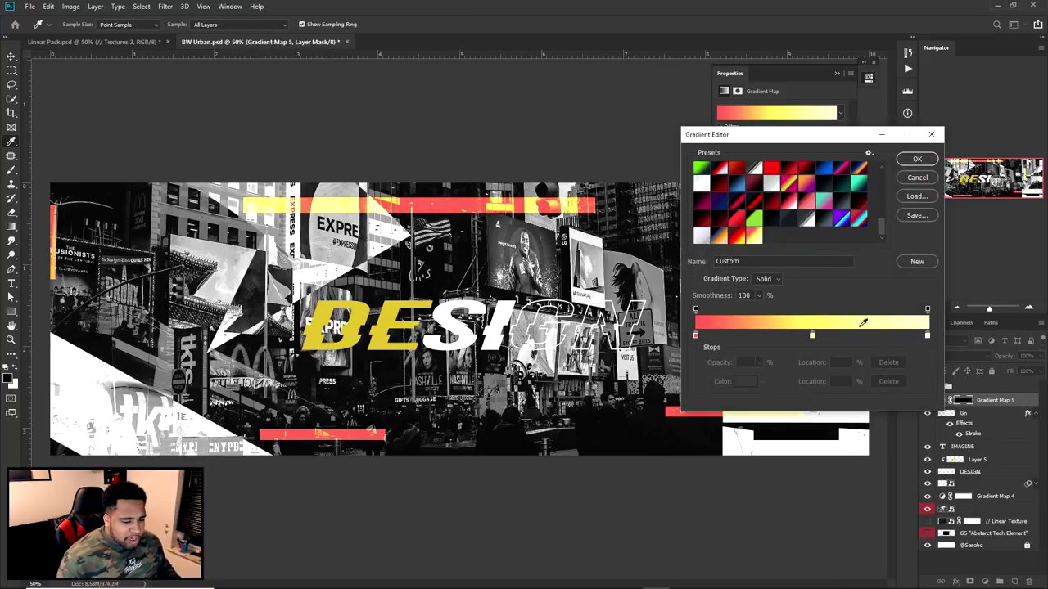
Inspect the color of each of the gradient's three stops and apply the gradient to the bars.
double_click(695, 335)
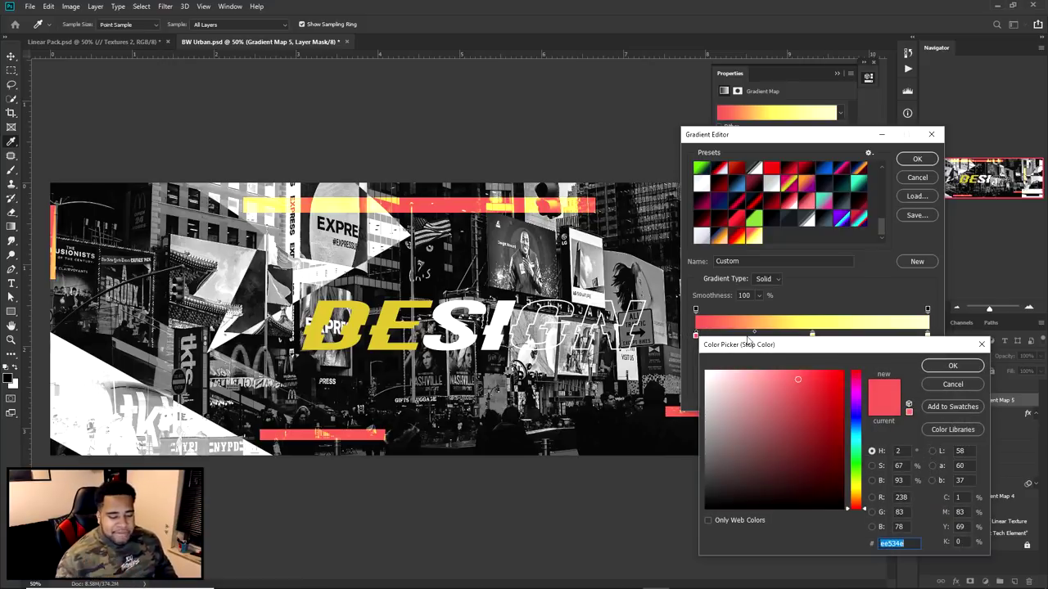
left_click(952, 367)
double_click(812, 336)
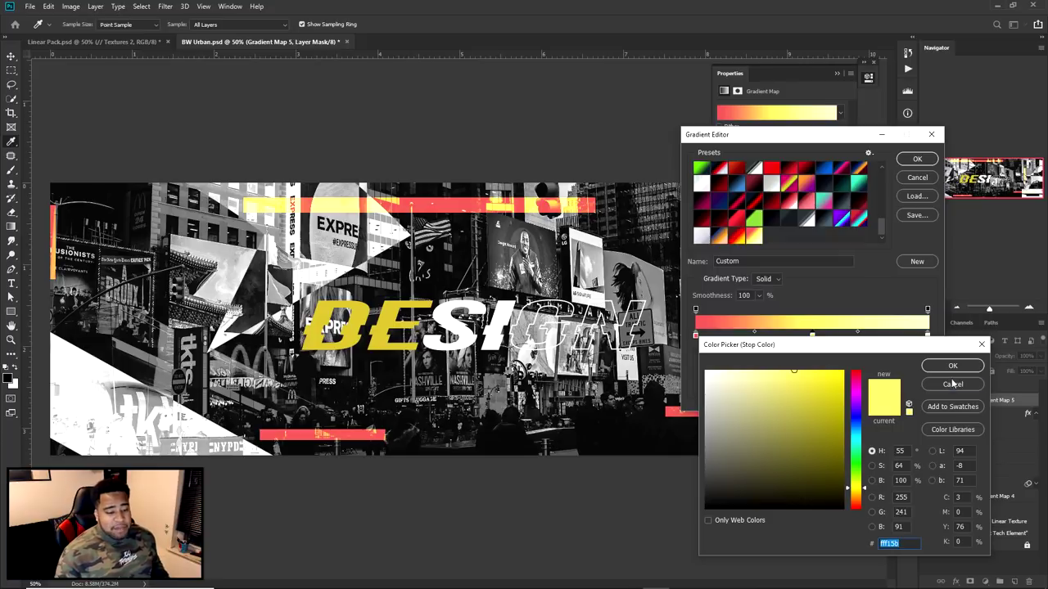
left_click(952, 384)
double_click(928, 335)
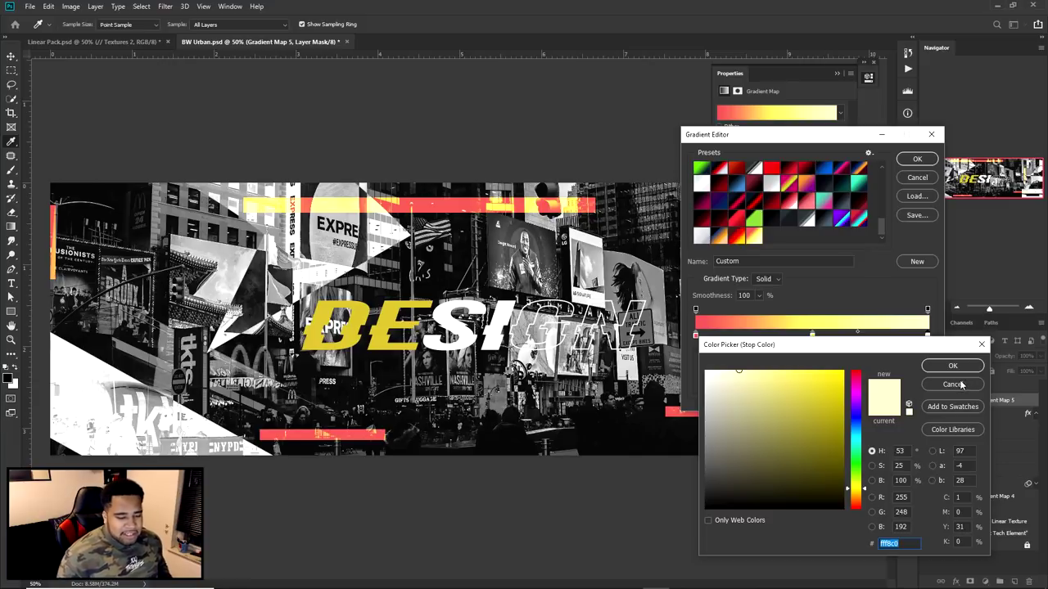
left_click(952, 366)
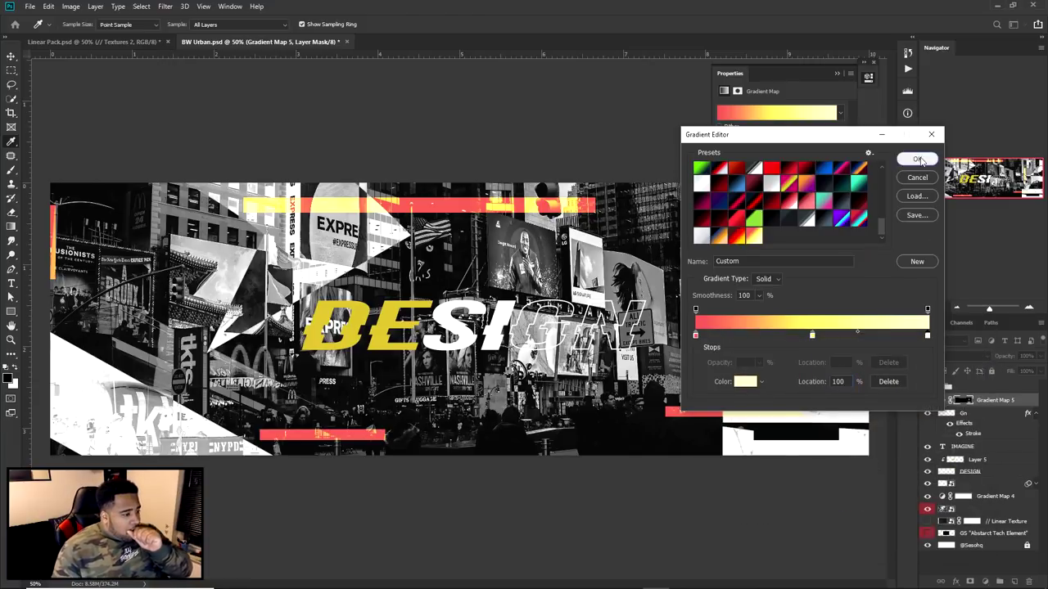
left_click(917, 158)
left_click(869, 79)
key("v")
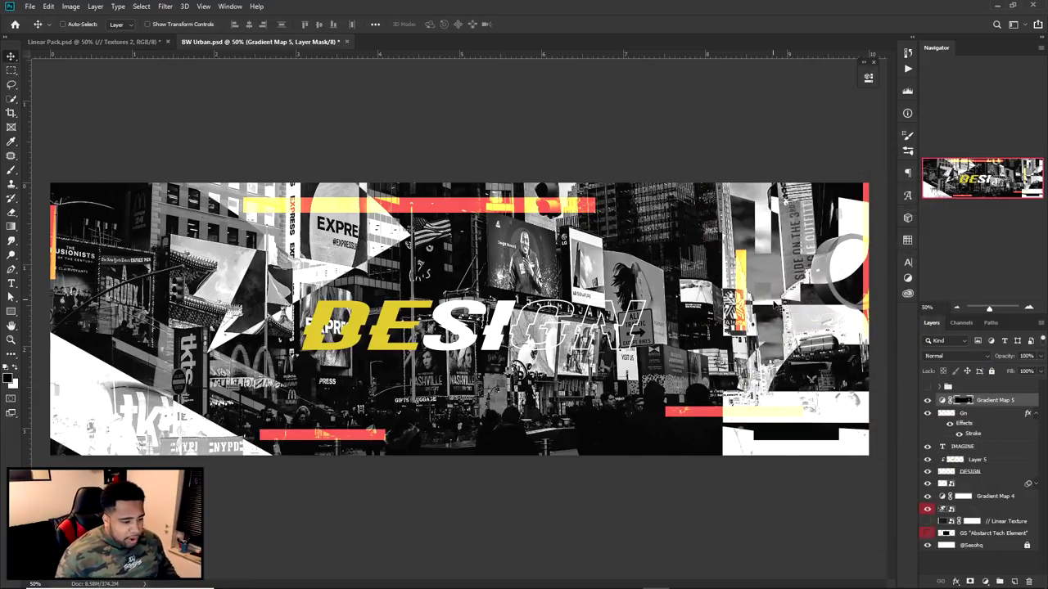
Add a Color Overlay to Layer 5 using the red f05a4e sampled from the top accent bar, recoloring the DE letters.
left_click(974, 461)
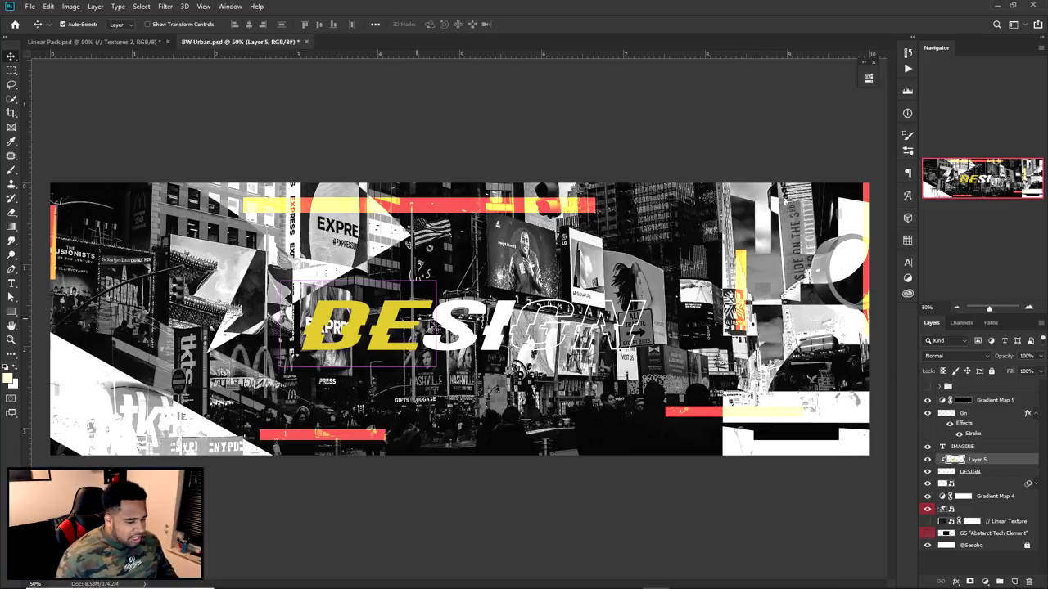
double_click(982, 456)
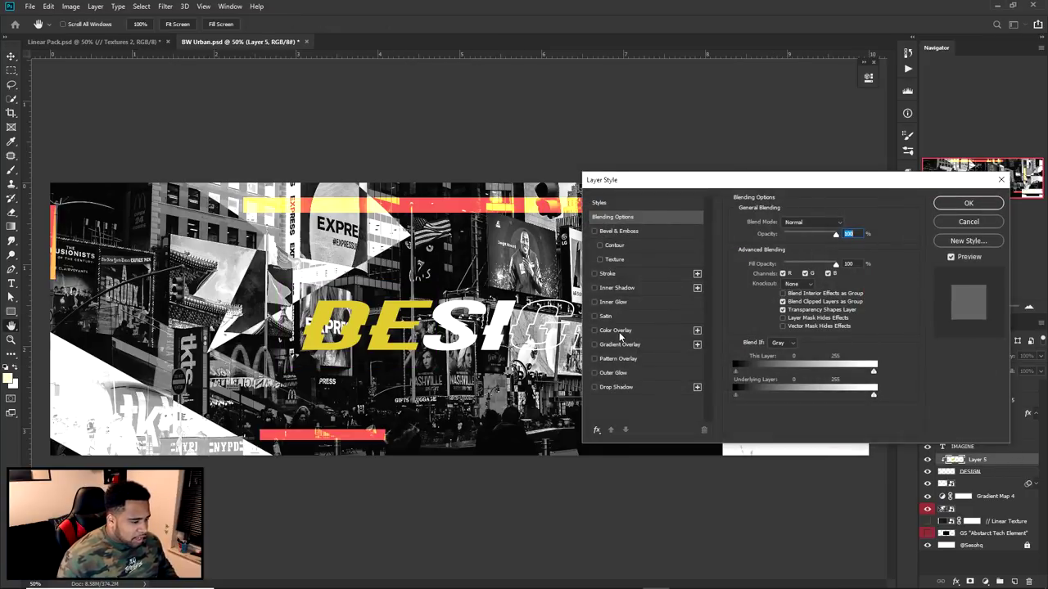
left_click(616, 330)
left_click(846, 224)
left_click(451, 202)
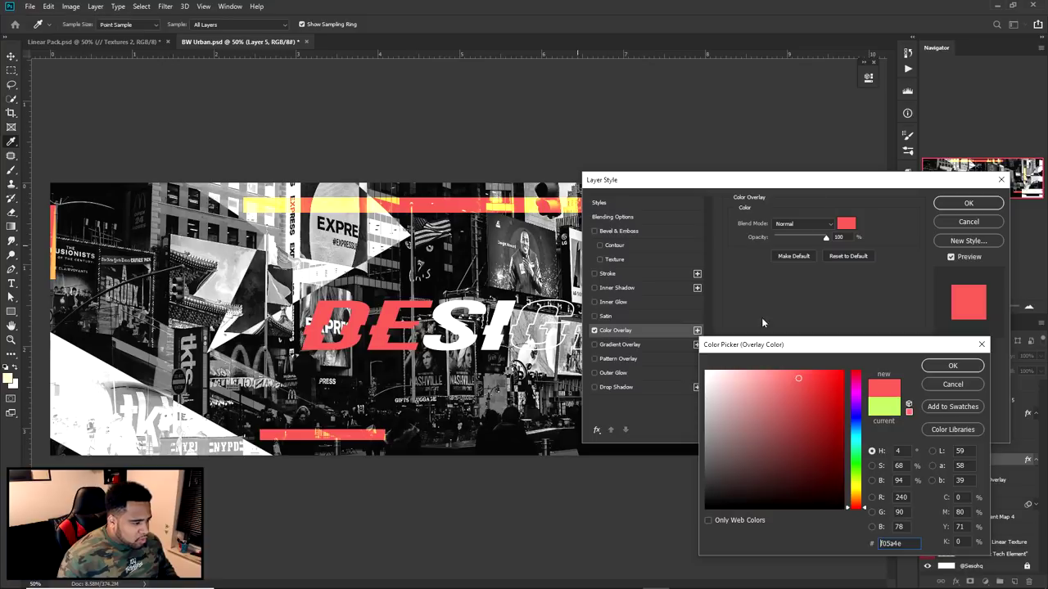
left_click(953, 365)
left_click(968, 203)
left_click(928, 413)
left_click(929, 413)
left_click(979, 417)
mouse_move(630, 317)
left_mouse_down()
mouse_move(709, 372)
mouse_move(643, 331)
left_mouse_up()
key("ctrl+z")
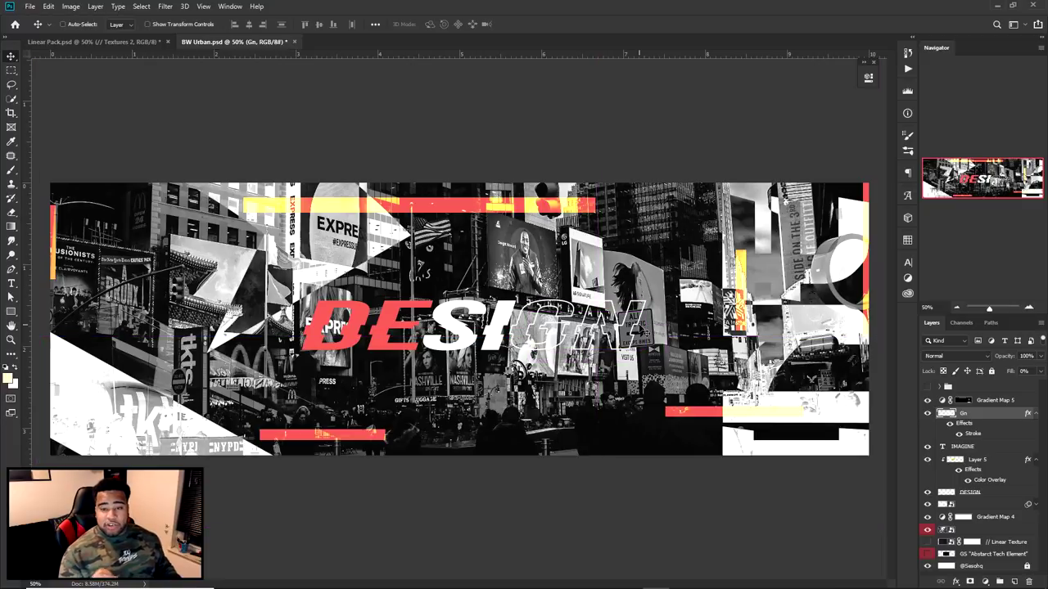
Bake the Gn layer's stroke effect into the layer and add a new empty layer clipped to it.
right_click(991, 415)
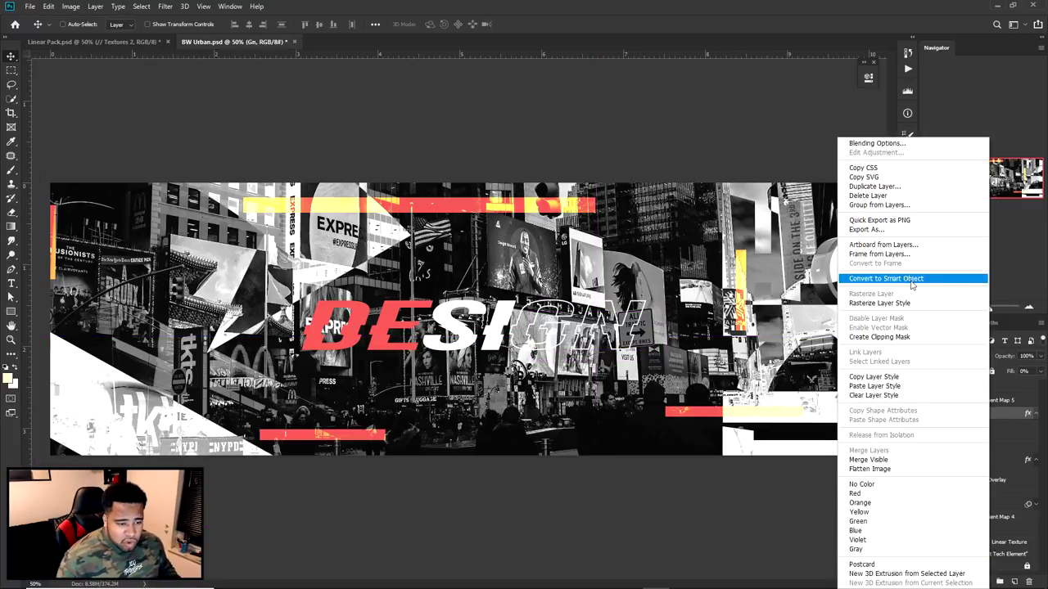
left_click(893, 281)
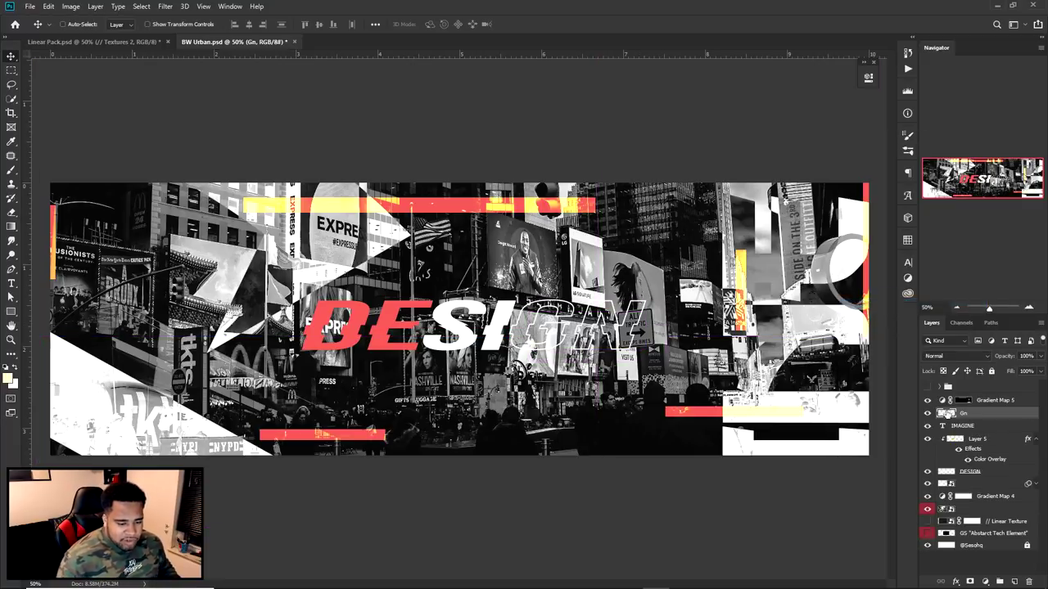
left_click(1015, 581)
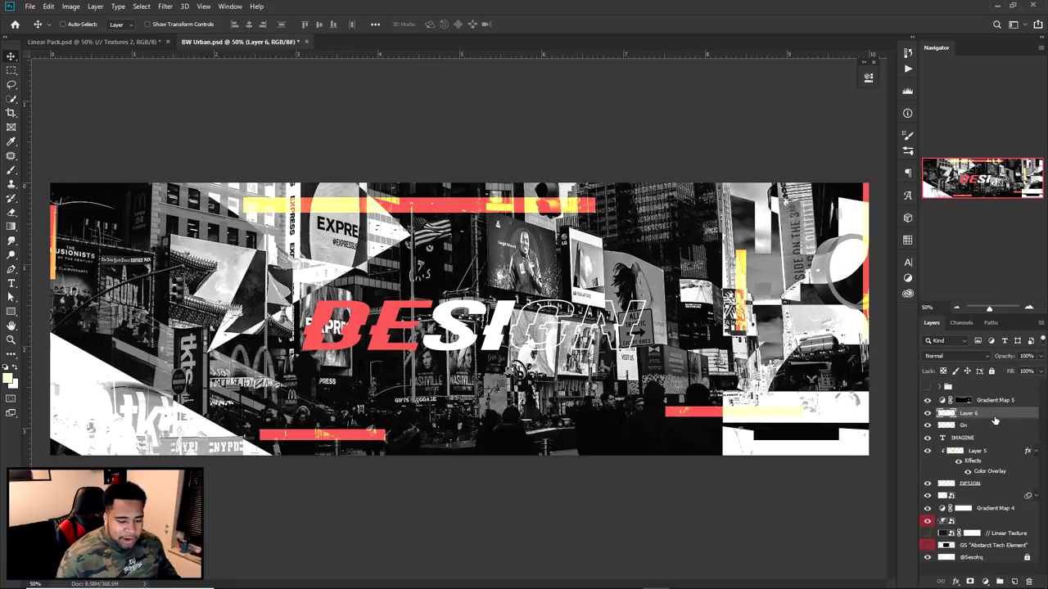
right_click(991, 414)
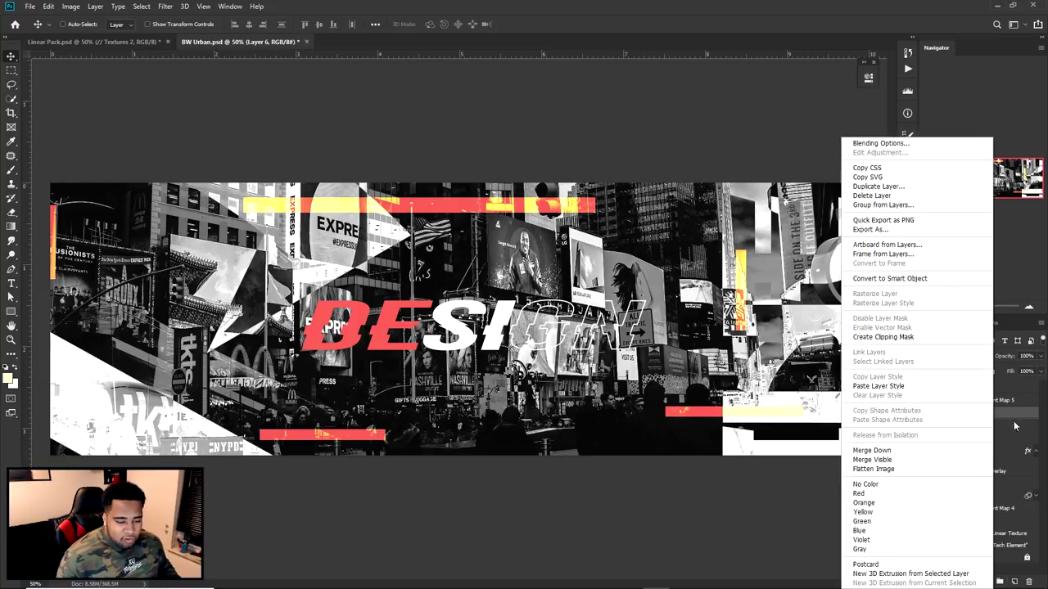
left_click(894, 340)
Fill the lower half of the GN outline on the clipped layer with the yellow fee756 sampled from the top accent bar.
key("m")
key("ctrl+plus")
key("ctrl+plus")
key("ctrl+plus")
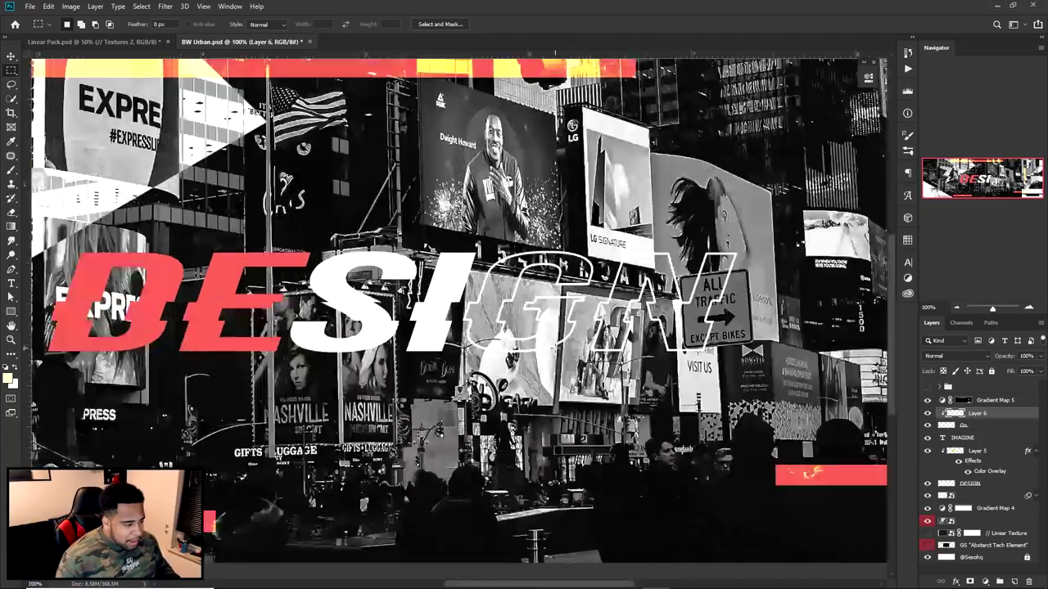
left_click_drag(340, 251, 806, 390)
key("ctrl+minus")
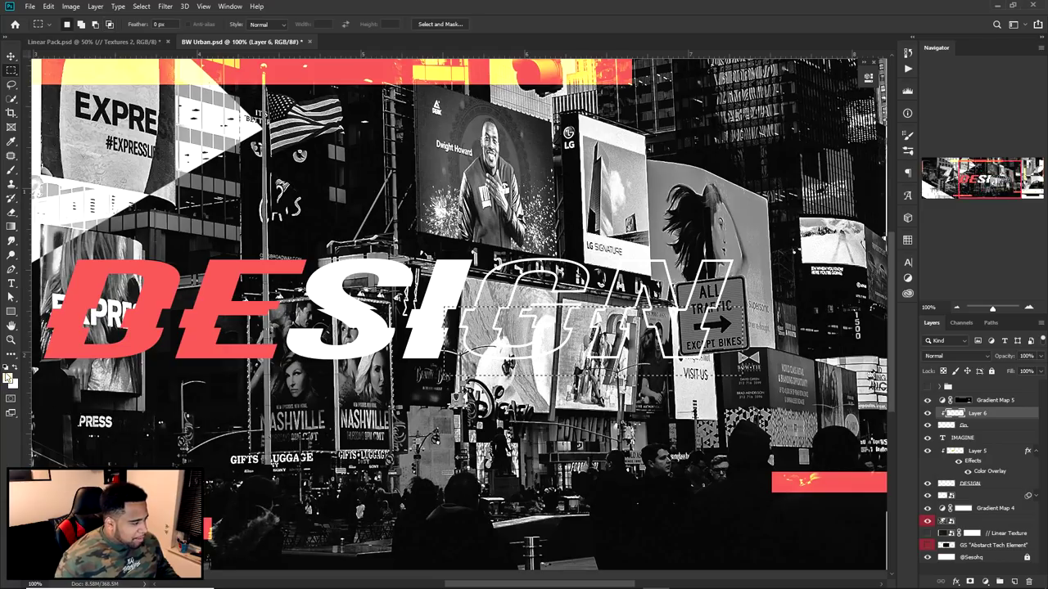
left_click(7, 376)
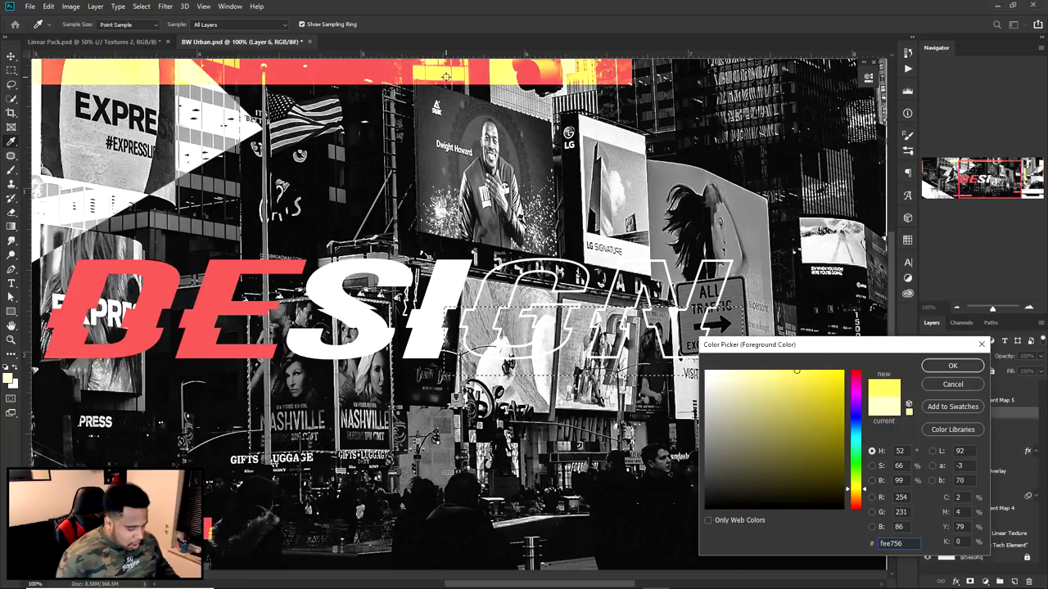
key("Return")
key("alt+BackSpace")
key("v")
key("ctrl+minus")
key("ctrl+minus")
key("ctrl+minus")
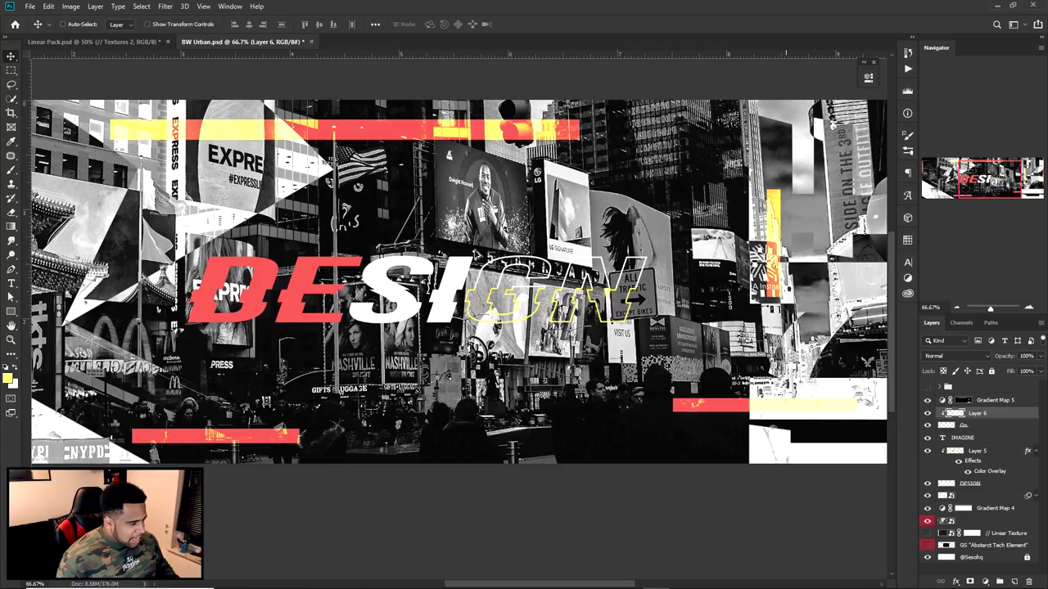
key("ctrl+plus")
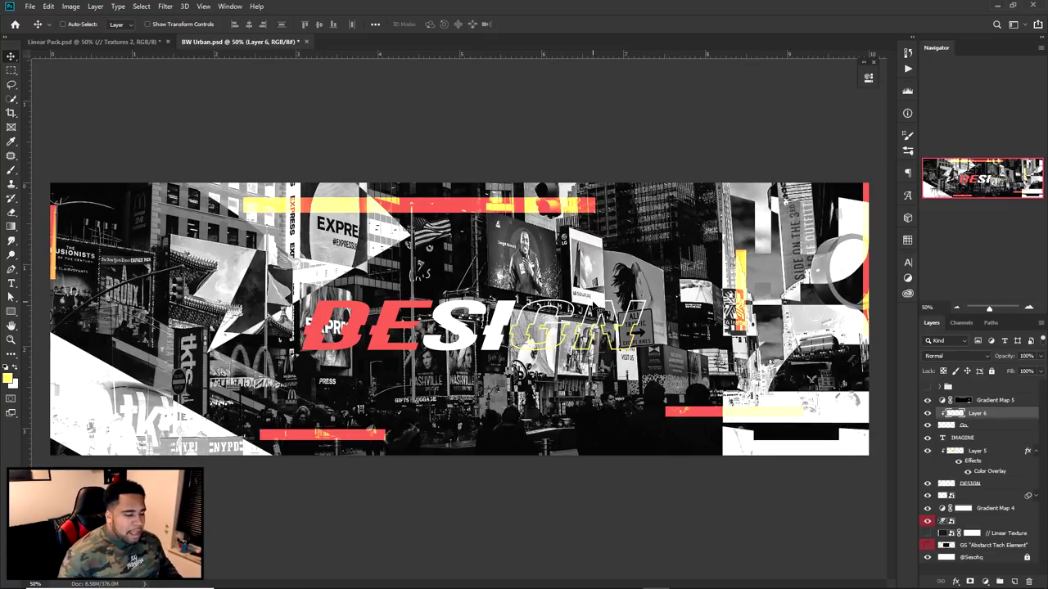
Move the // Linear Texture layer above Gradient Map 5 and make it visible.
left_click(982, 399)
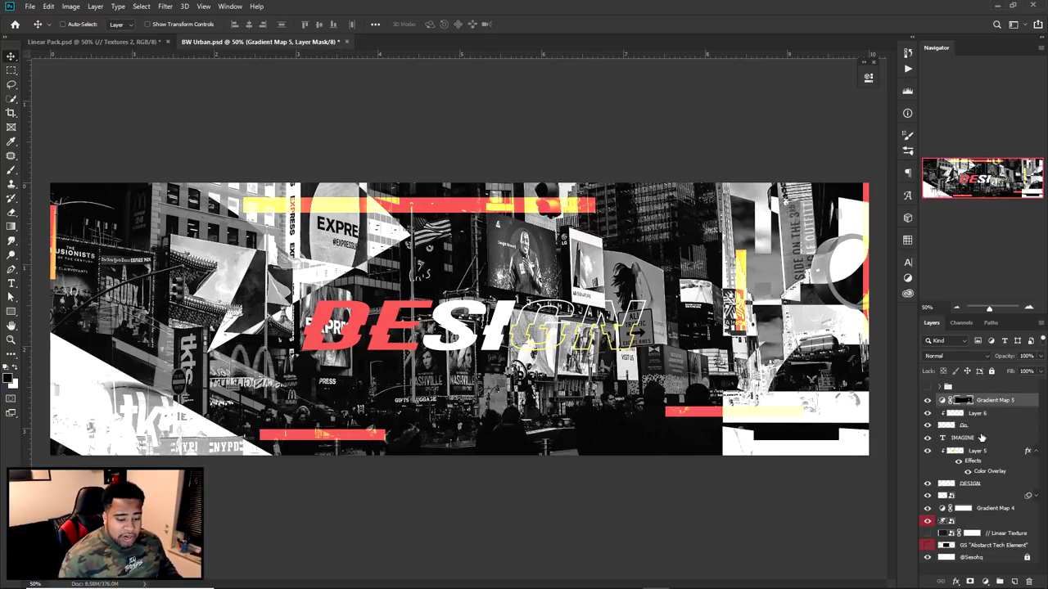
left_click(994, 533)
left_click_drag(994, 543, 932, 401)
left_click(928, 399)
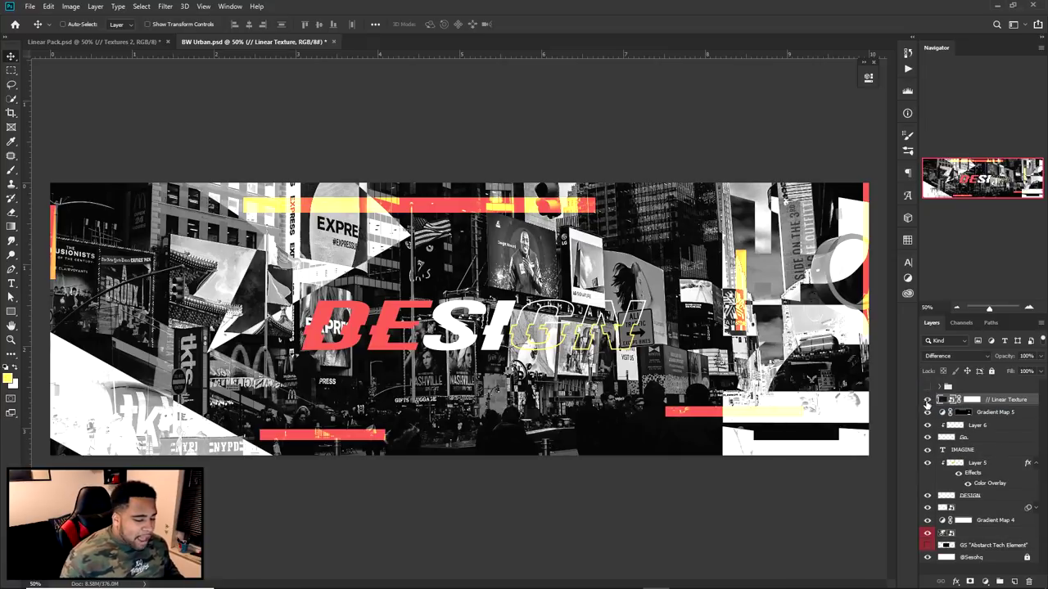
Switch to Linear Pack.psd, hide the // Textures 2 layer and collapse the // Textures group.
left_click(90, 41)
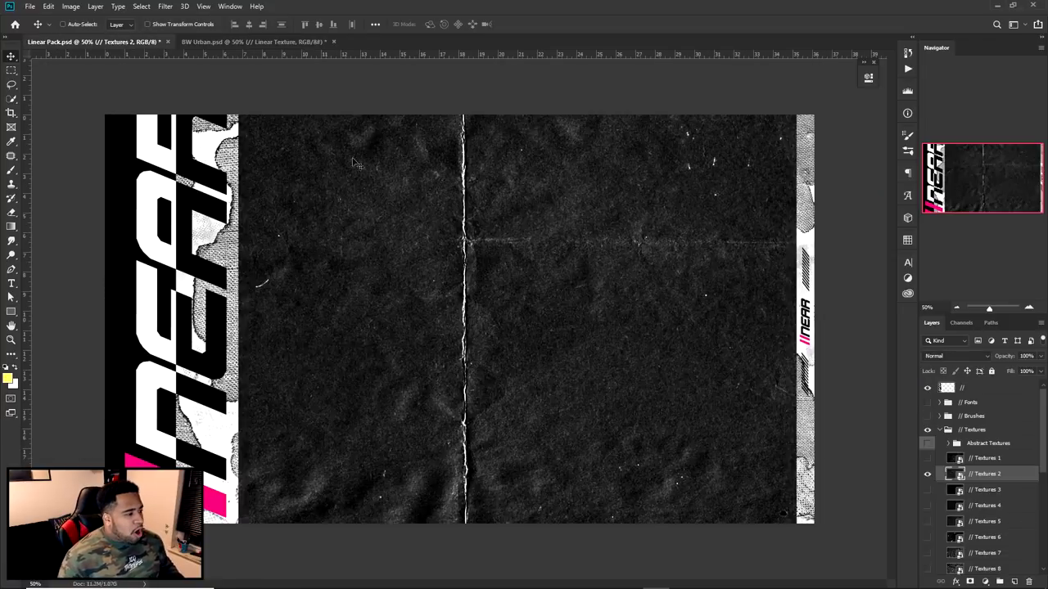
left_click(928, 473)
left_click(939, 430)
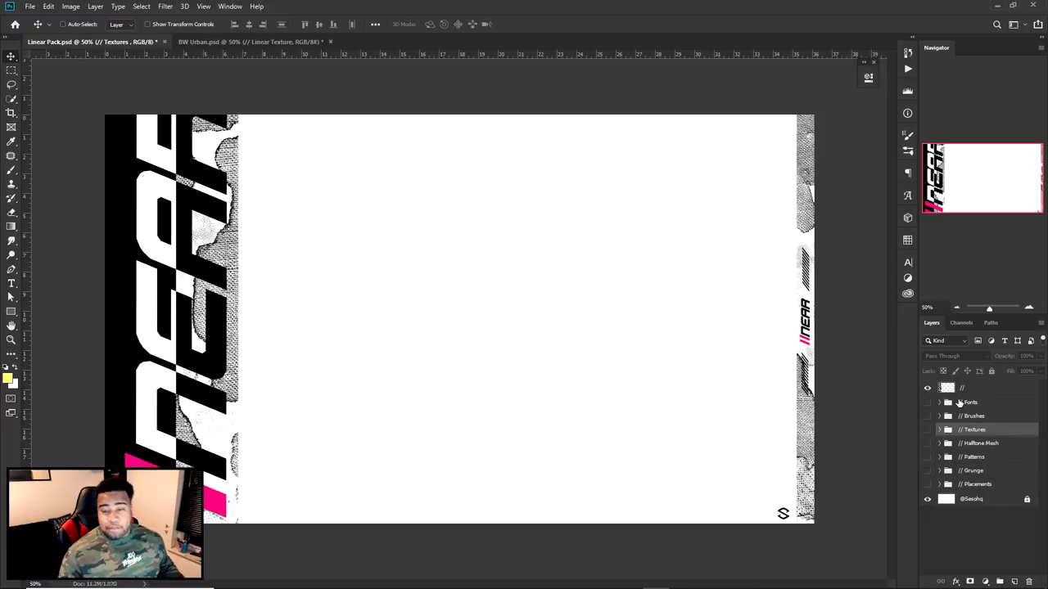
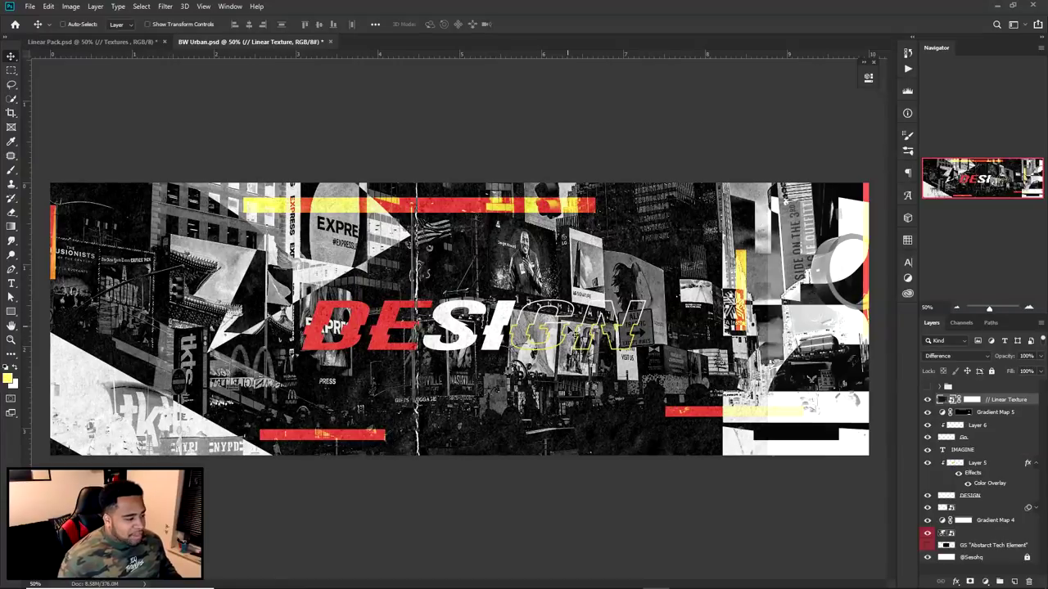
In BW Urban.psd, scale the // Linear Texture layer down so its crease falls over the banner's left part.
key("ctrl+t")
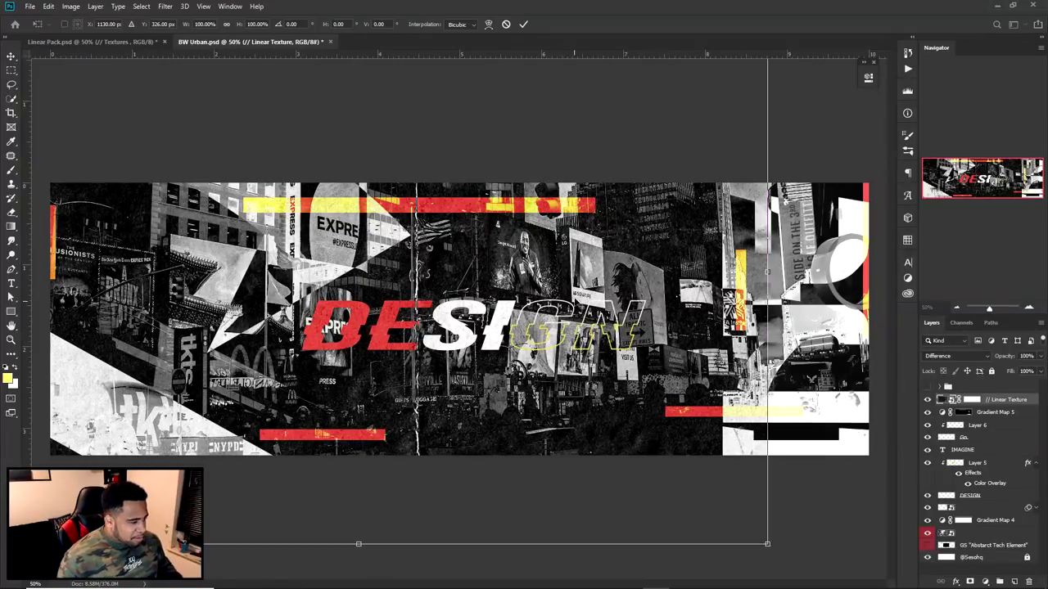
key("ctrl+minus")
left_click_drag(663, 111, 540, 185)
key("Return")
key("ctrl+plus")
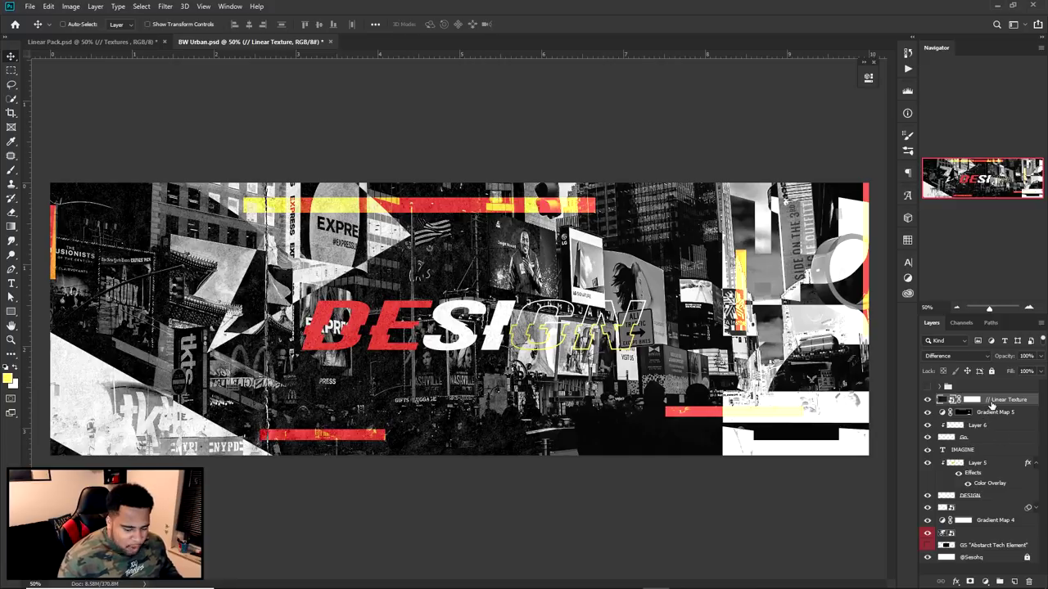
Try the // Linear Texture layer beneath the DESIGN layer and return it above Gradient Map 5.
scroll(354, 322, "up", 1)
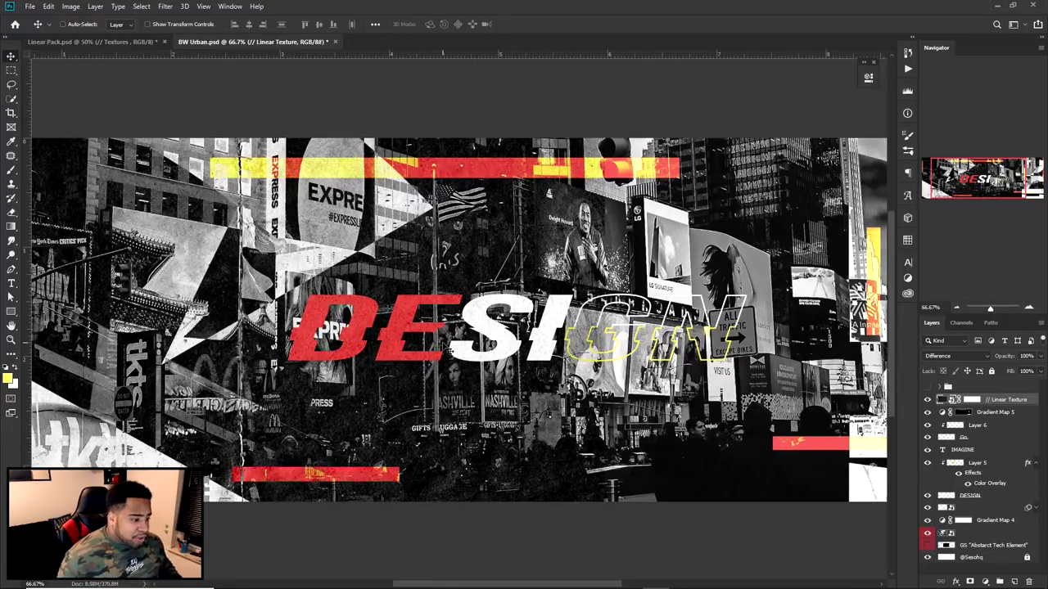
left_click_drag(995, 401, 994, 499)
key("ctrl+minus")
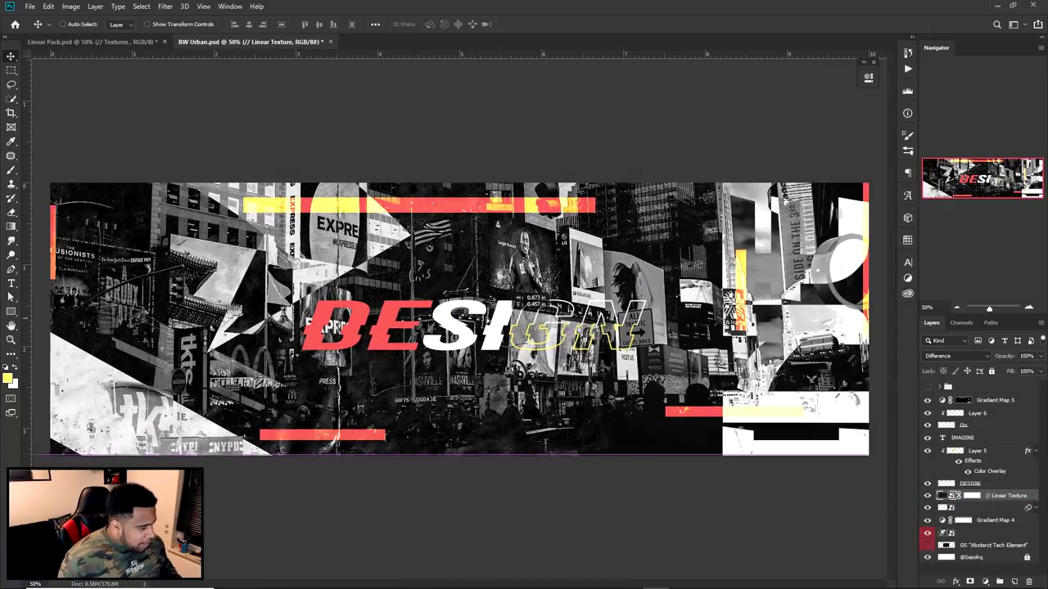
left_click_drag(1007, 500, 1004, 395)
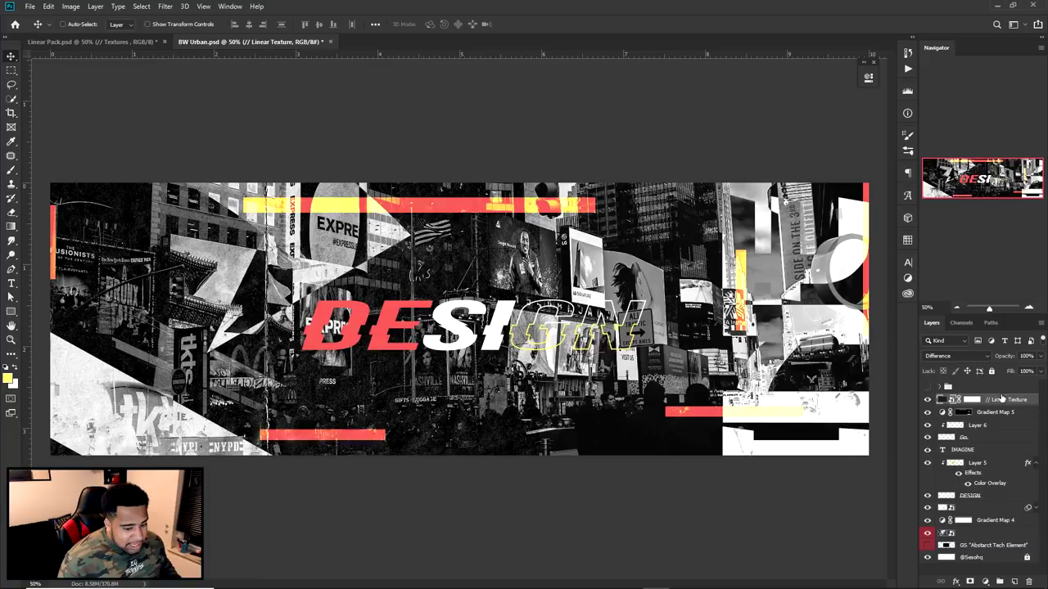
Place the // Linear Texture layer directly beneath the DESIGN layer and reposition the texture over the banner's left part.
left_click_drag(535, 351, 535, 301)
left_click_drag(995, 399, 976, 499)
left_click_drag(578, 365, 552, 379)
scroll(529, 280, "up", 3)
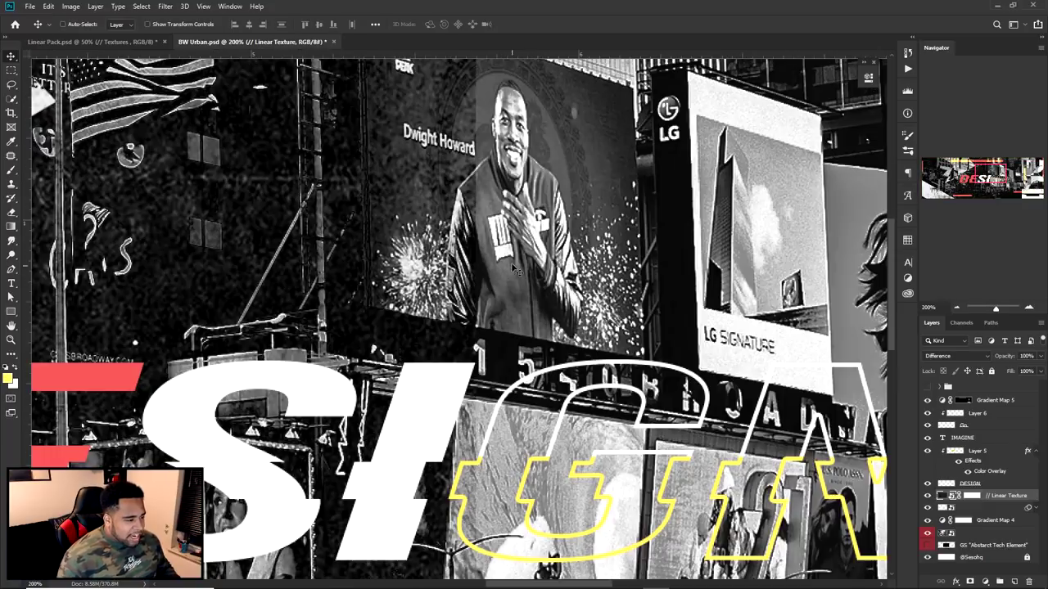
scroll(484, 146, "down", 1)
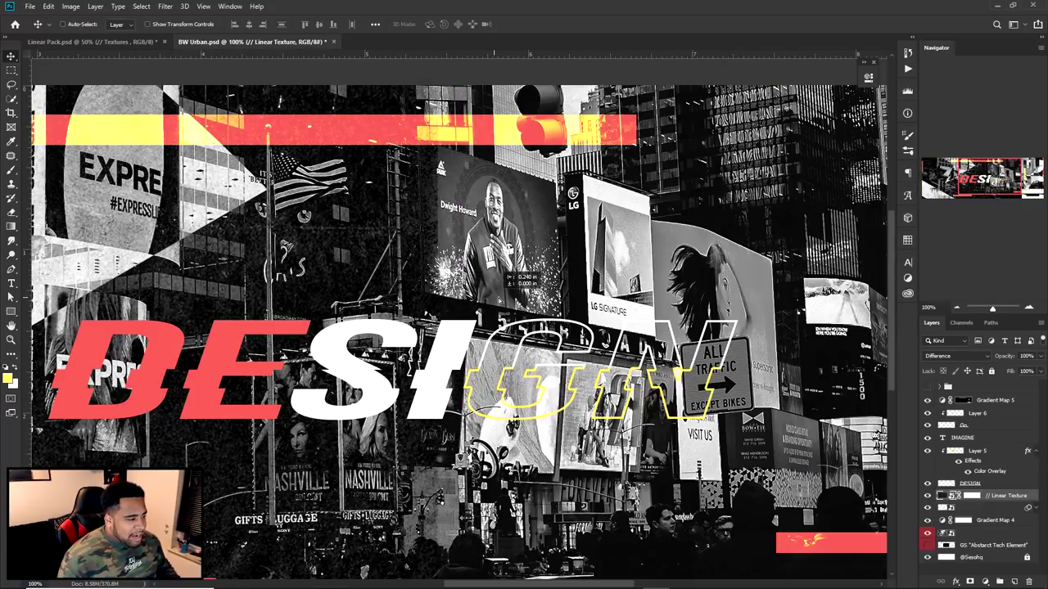
Examine the texture on the finished design's lower-right area by temporarily showing its layer group.
scroll(517, 300, "down", 1)
left_click(927, 387)
left_click_drag(806, 391, 577, 272)
scroll(733, 364, "up", 1)
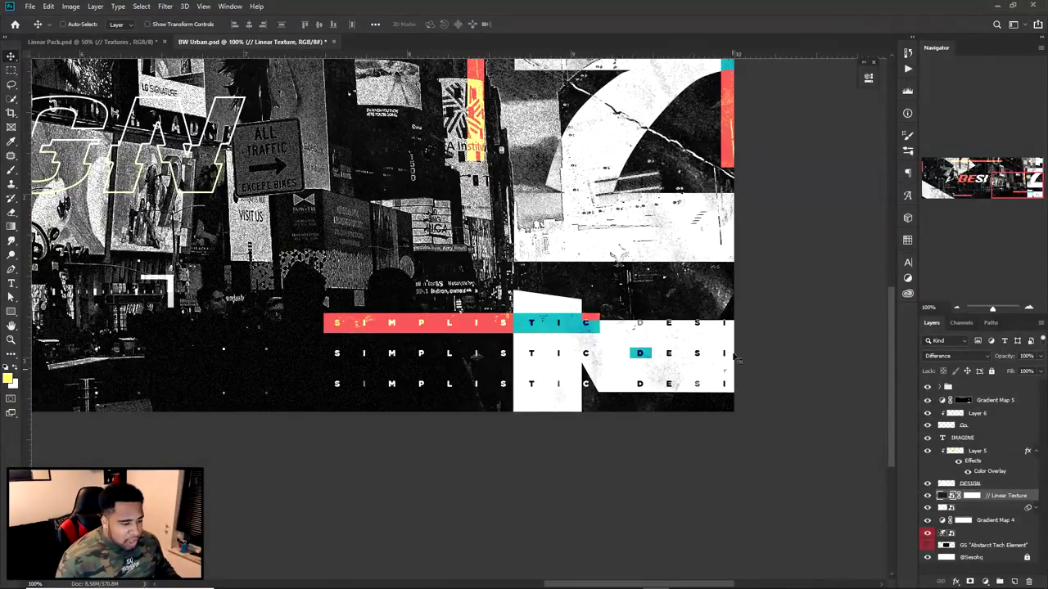
left_click(927, 387)
key("ctrl+0")
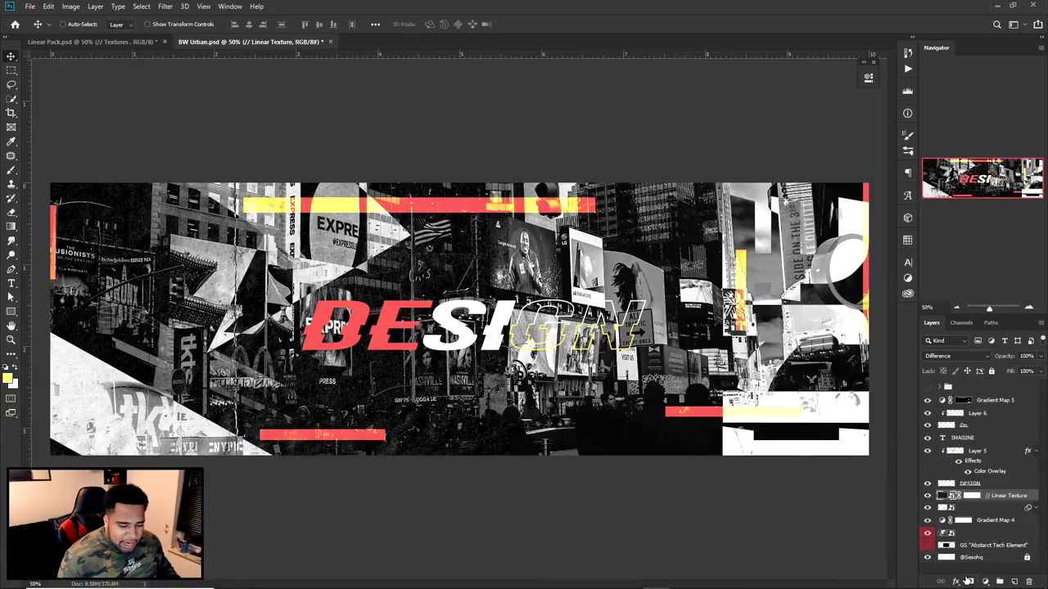
Hide the texture around the banner's lower middle by painting black on the // Linear Texture mask with a large soft brush.
left_click(969, 581)
key("ctrl+z")
left_click(972, 497)
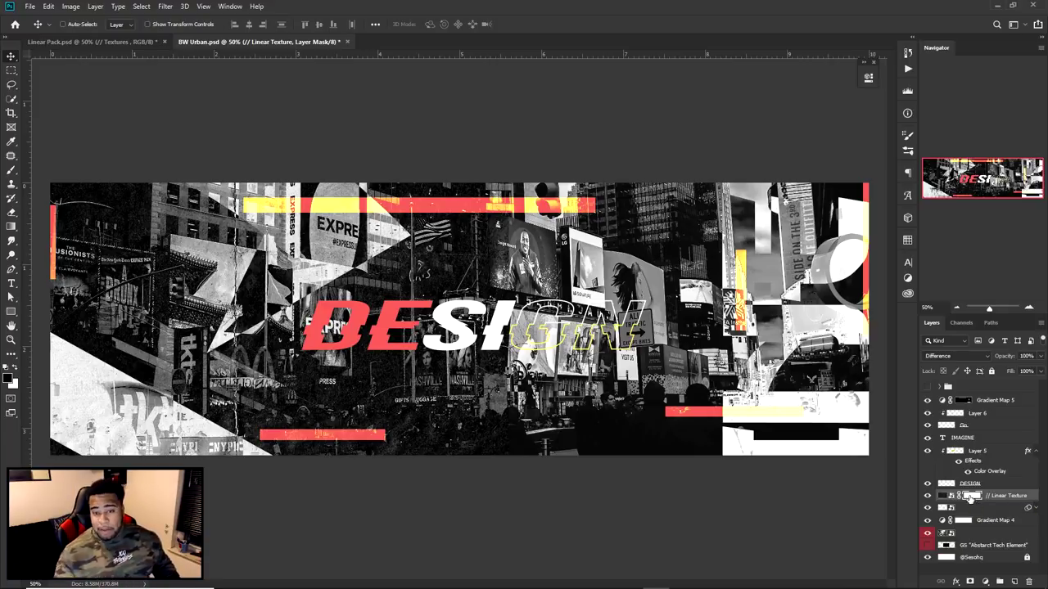
key("b")
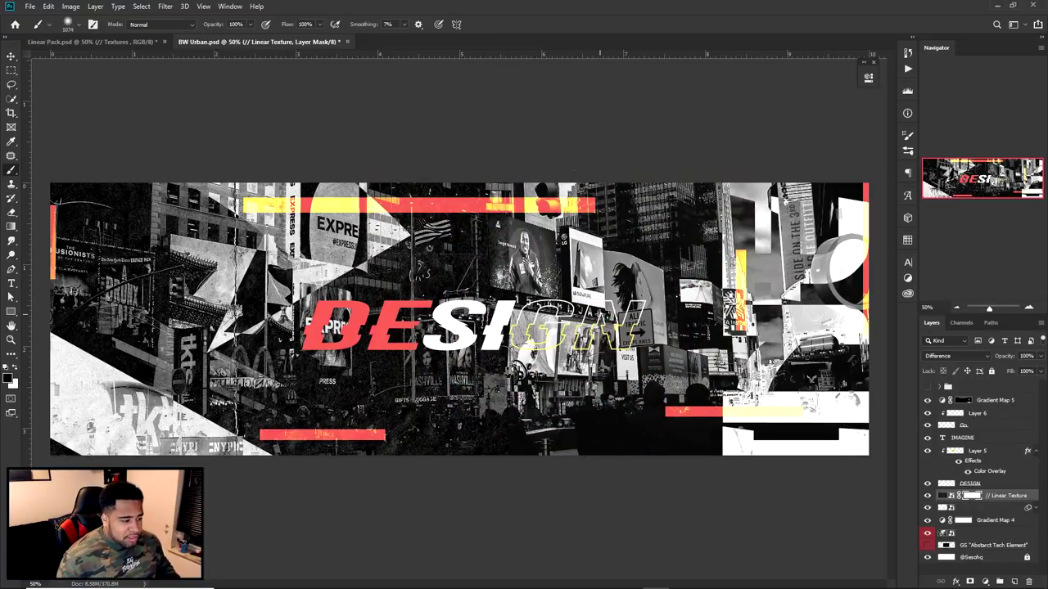
left_click_drag(461, 426, 505, 426)
mouse_move(512, 357)
left_mouse_down()
mouse_move(552, 177)
mouse_move(534, 375)
mouse_move(150, 296)
mouse_move(57, 290)
left_mouse_up()
key("ctrl+z")
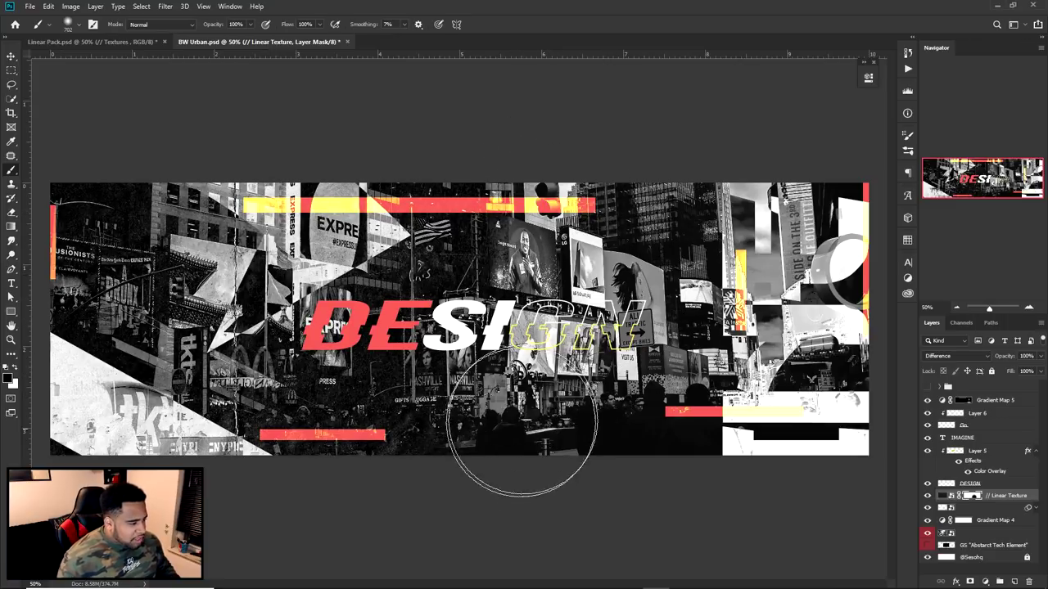
left_click_drag(518, 413, 574, 421, "alt")
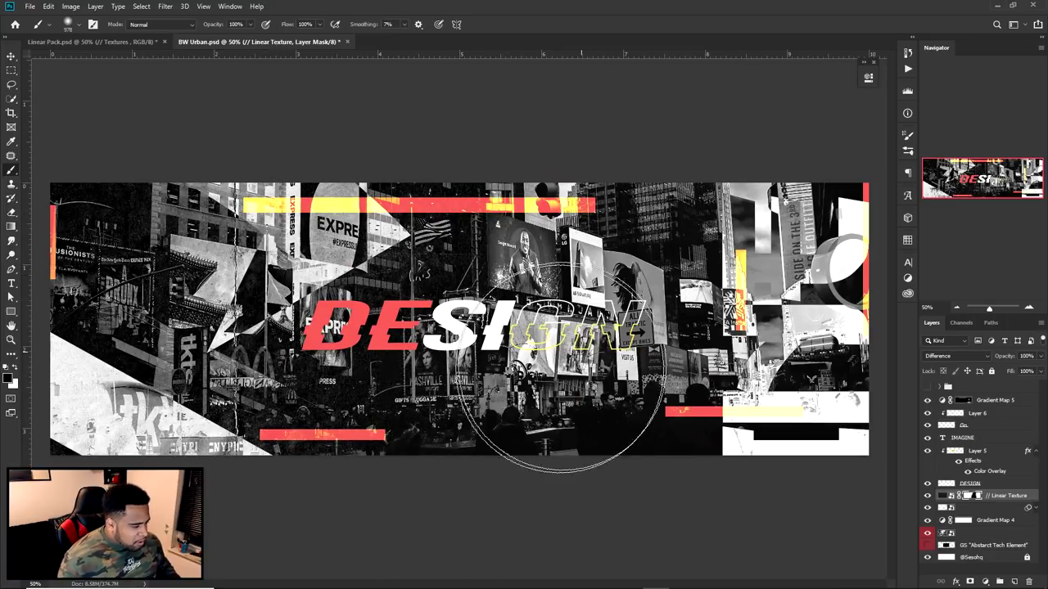
key("v")
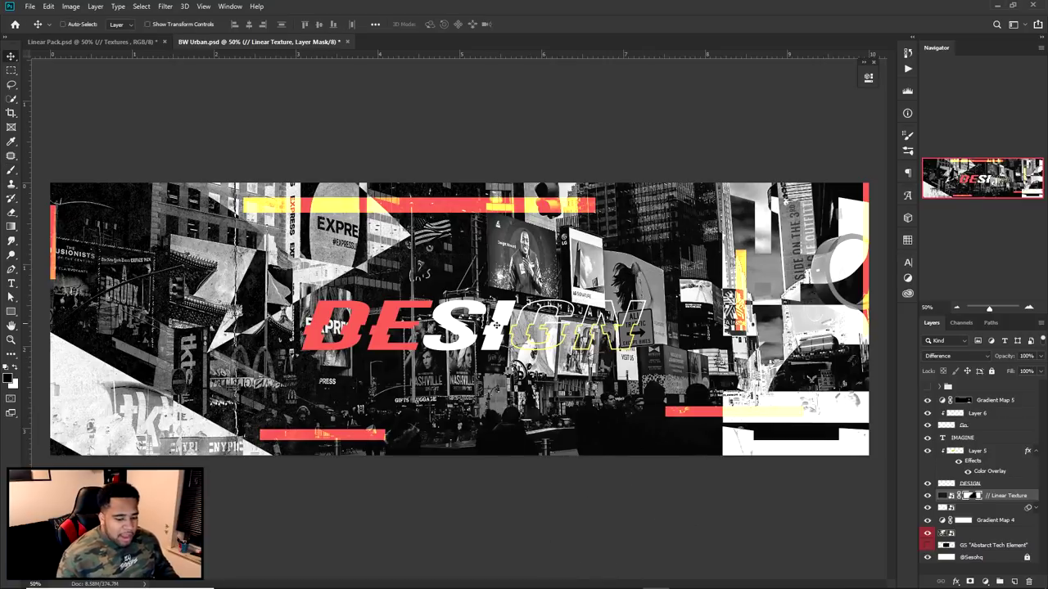
Duplicate the // Linear Texture onto the banner's right side with a blank mask and rotate the copy so its crease runs diagonally.
left_click_drag(88, 289, 618, 302)
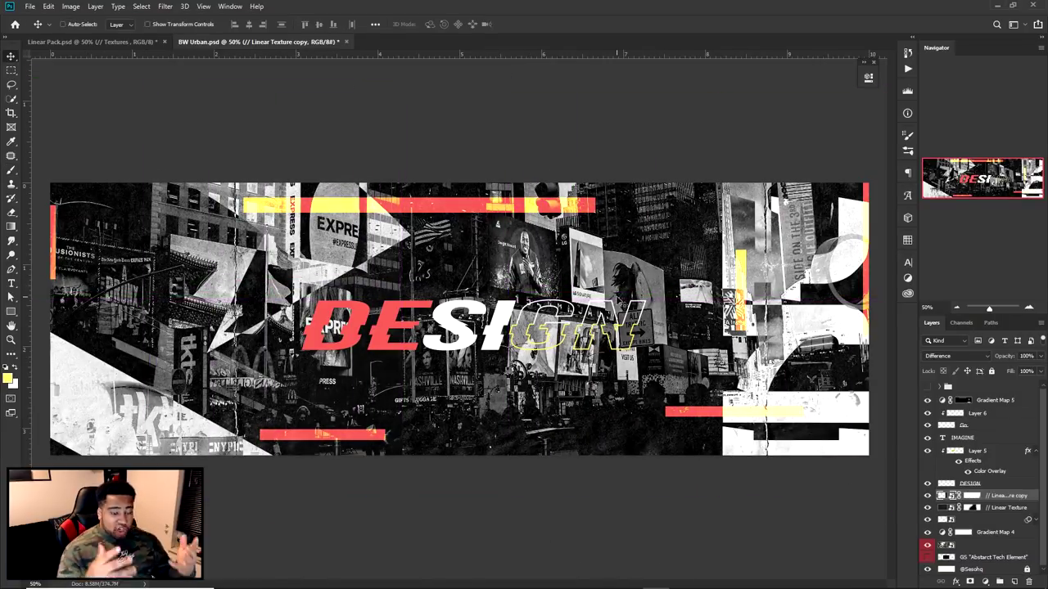
key("ctrl+t")
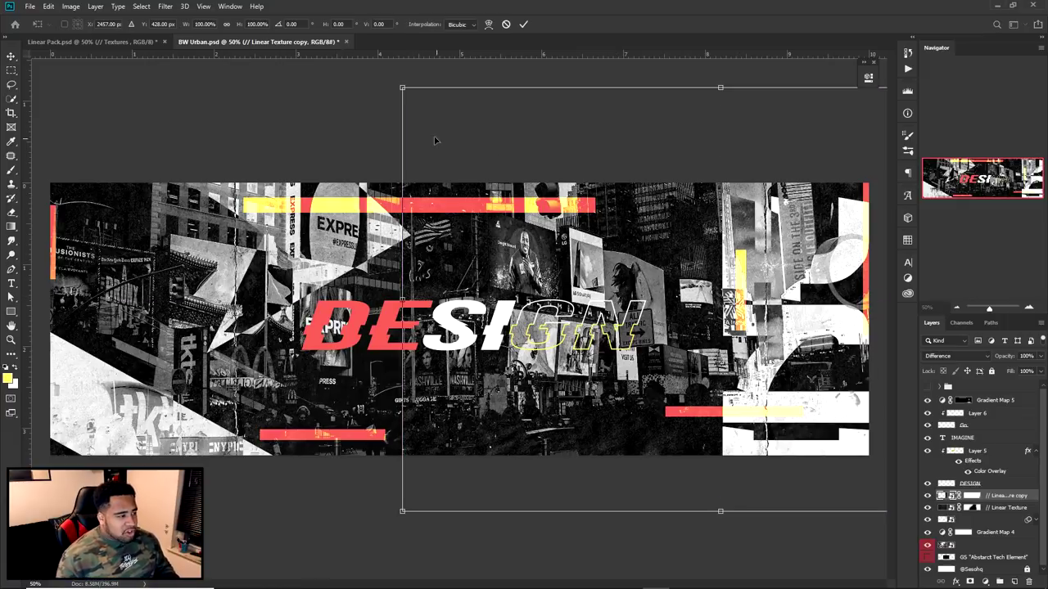
left_click_drag(395, 77, 456, 424)
key("Return")
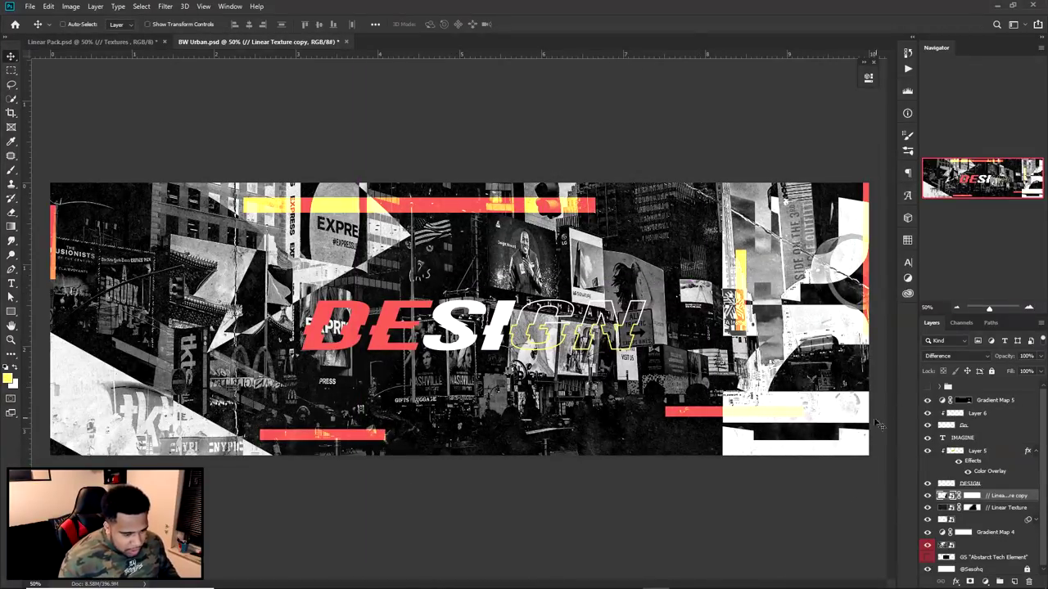
Reposition the // Linear Texture copy on the banner's right side and paint black on its mask to hide it around the middle.
left_click_drag(817, 343, 737, 369)
left_click(972, 496)
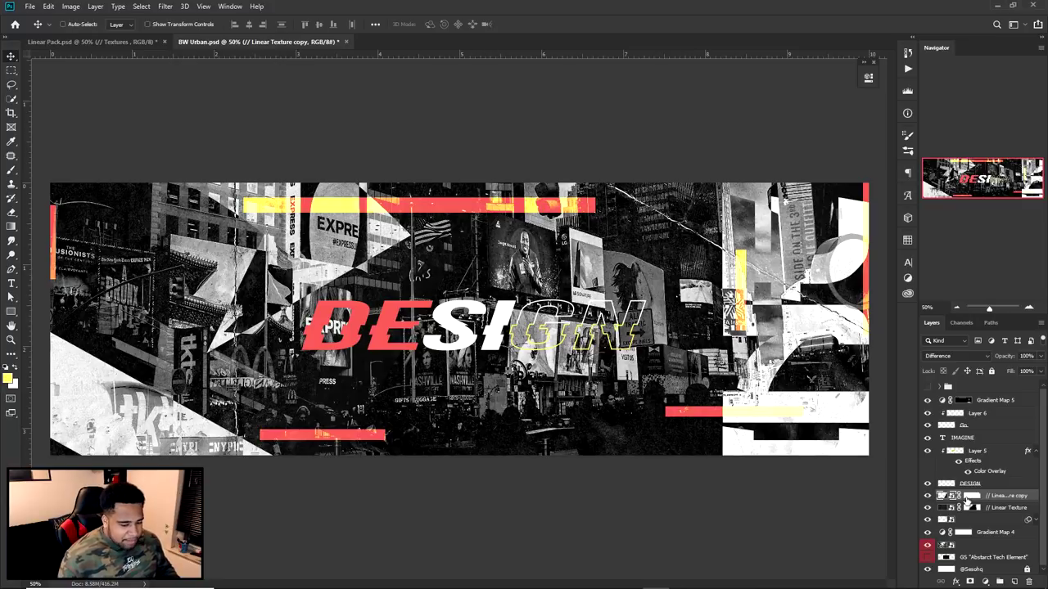
key("b")
left_click_drag(379, 293, 401, 293)
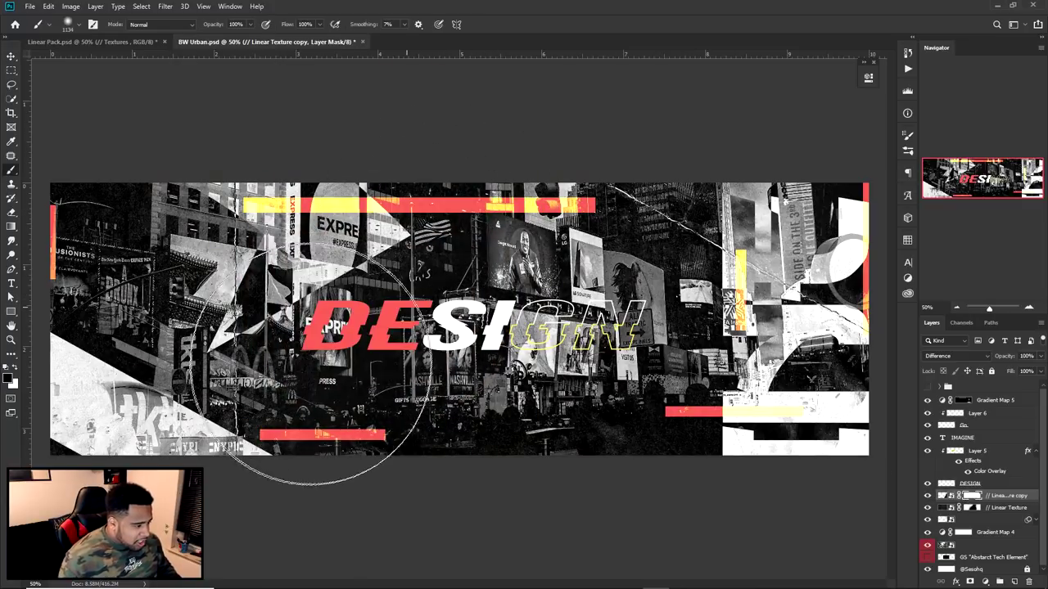
left_click(444, 279)
key("v")
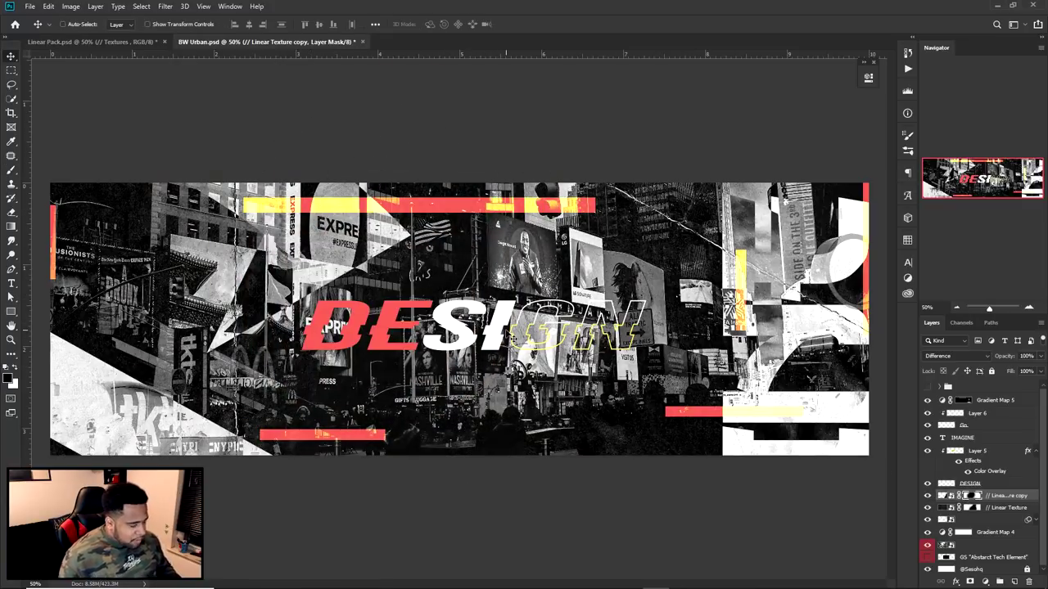
Compare with the finished design by toggling its layer group, and shift the large white Difference-blended shape slightly further right.
left_click(926, 387)
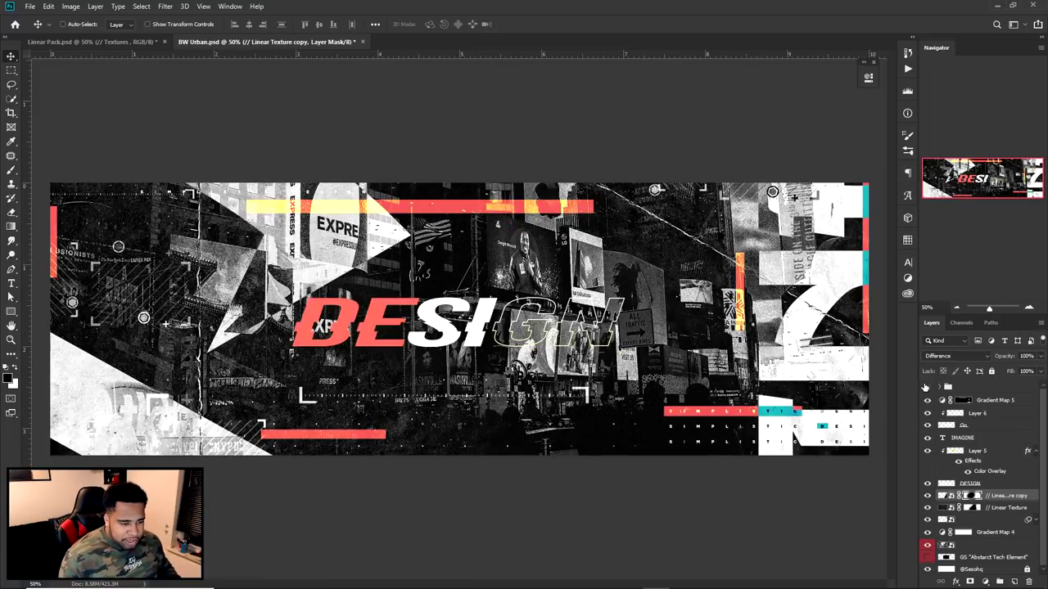
left_click(926, 387)
left_click(926, 387)
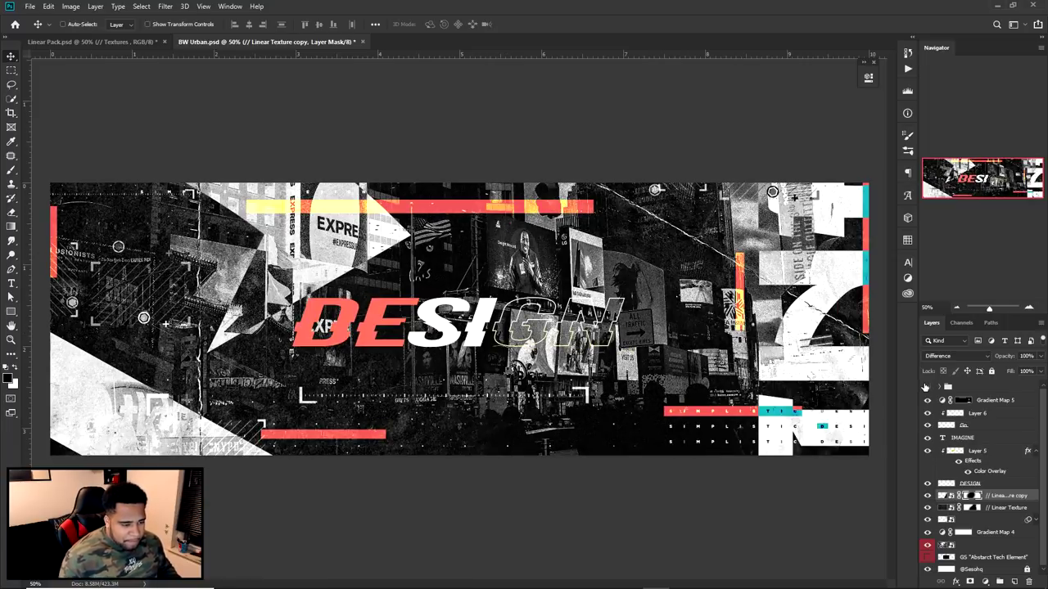
left_click(926, 387)
left_click_drag(815, 329, 843, 328)
left_click(729, 379, "ctrl")
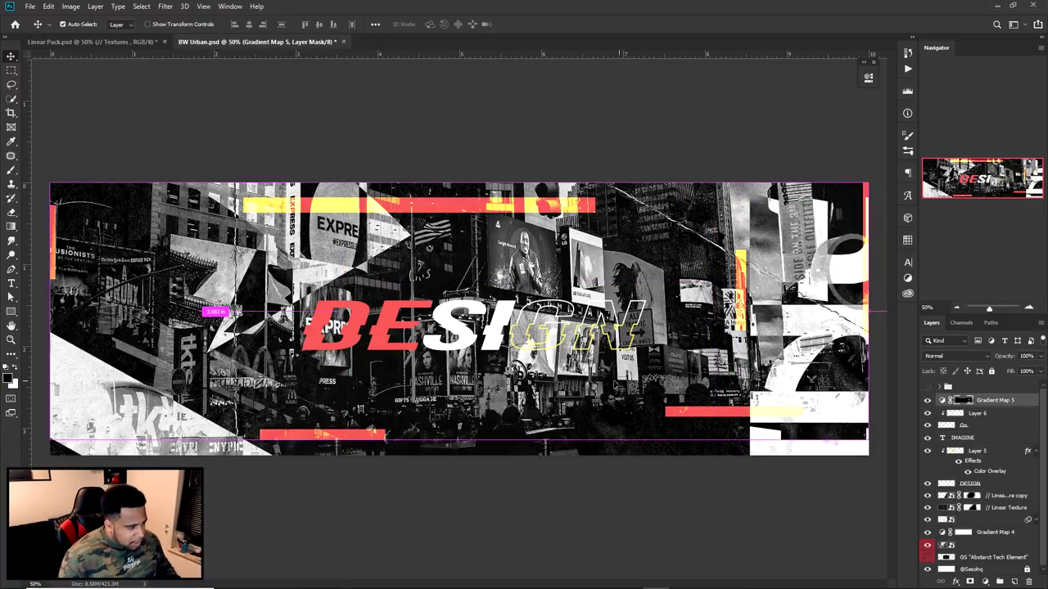
left_click(496, 319, "ctrl")
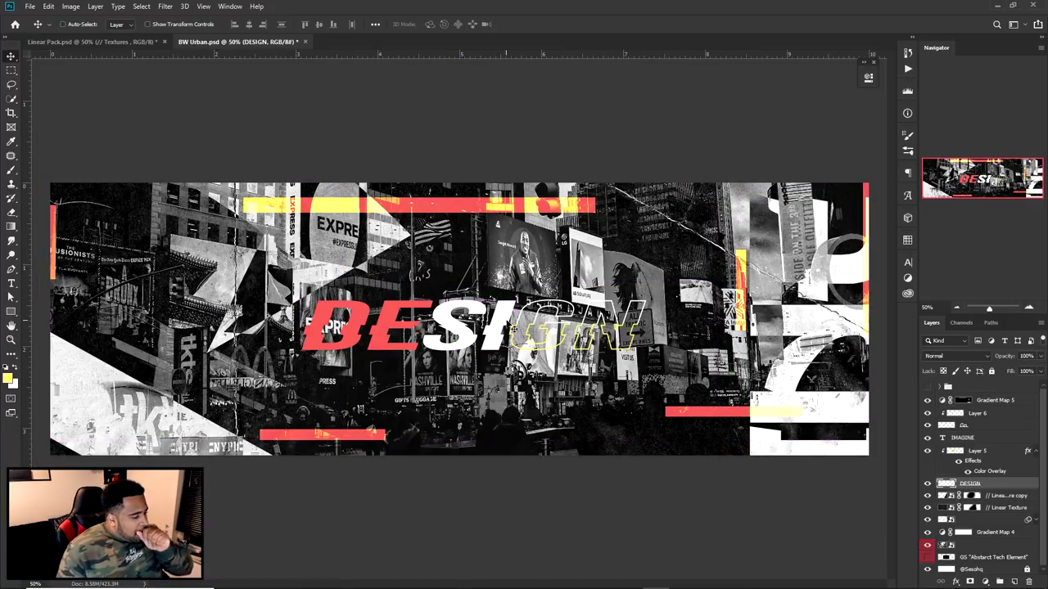
Show the GS "Abstarct Tech Element" layer above Gradient Map 5 and place copies at the banner's upper right and lower middle.
left_click_drag(962, 557, 970, 391)
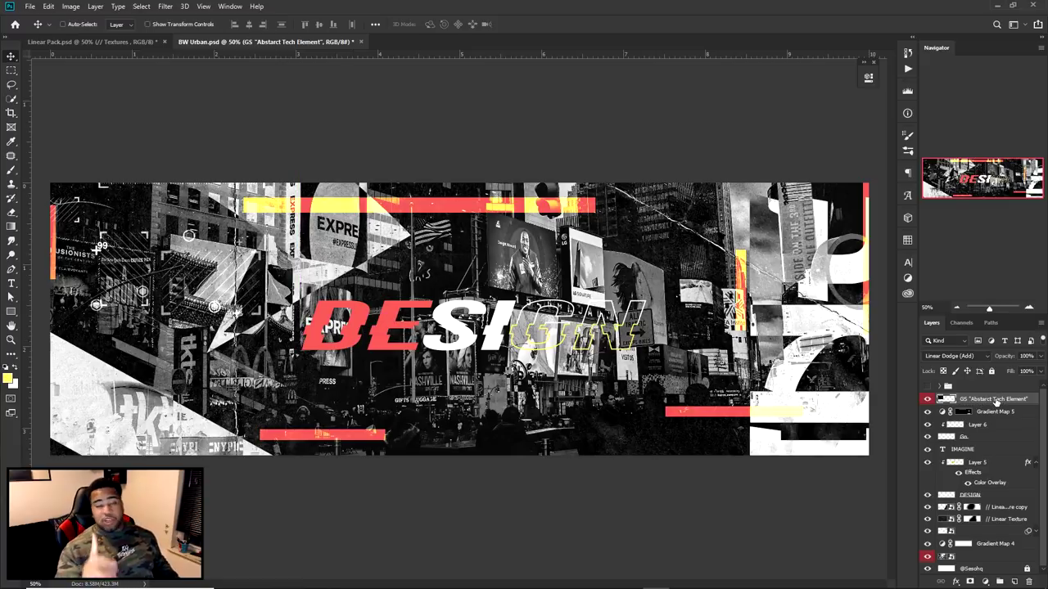
left_click_drag(163, 272, 738, 170)
left_click_drag(672, 379, 689, 368)
left_click_drag(505, 320, 522, 399)
key("ctrl+z")
key("ctrl+minus")
key("ctrl+minus")
key("ctrl+minus")
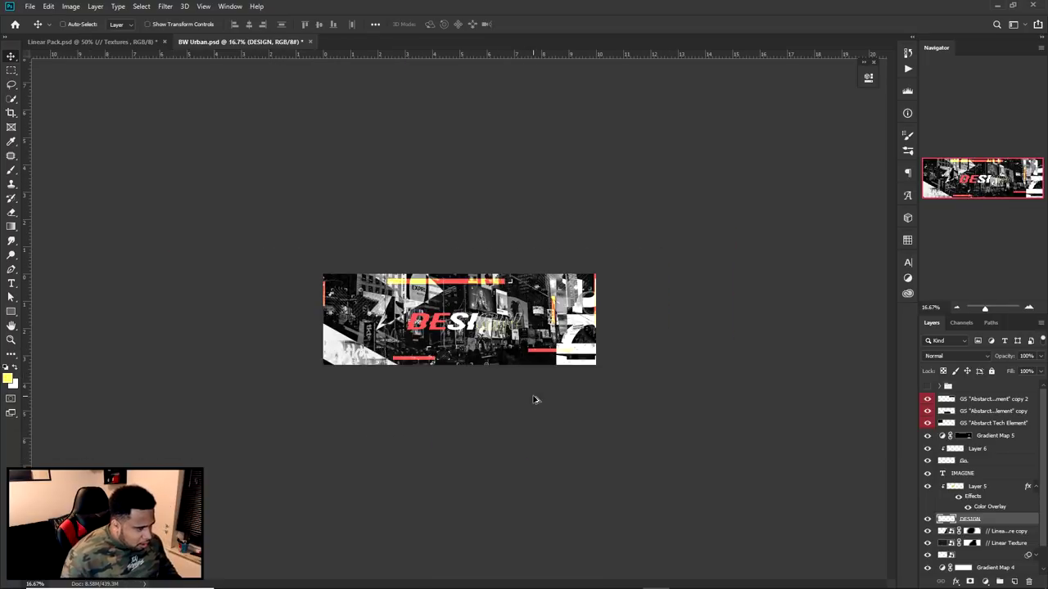
key("ctrl+plus")
key("ctrl+plus")
key("ctrl+plus")
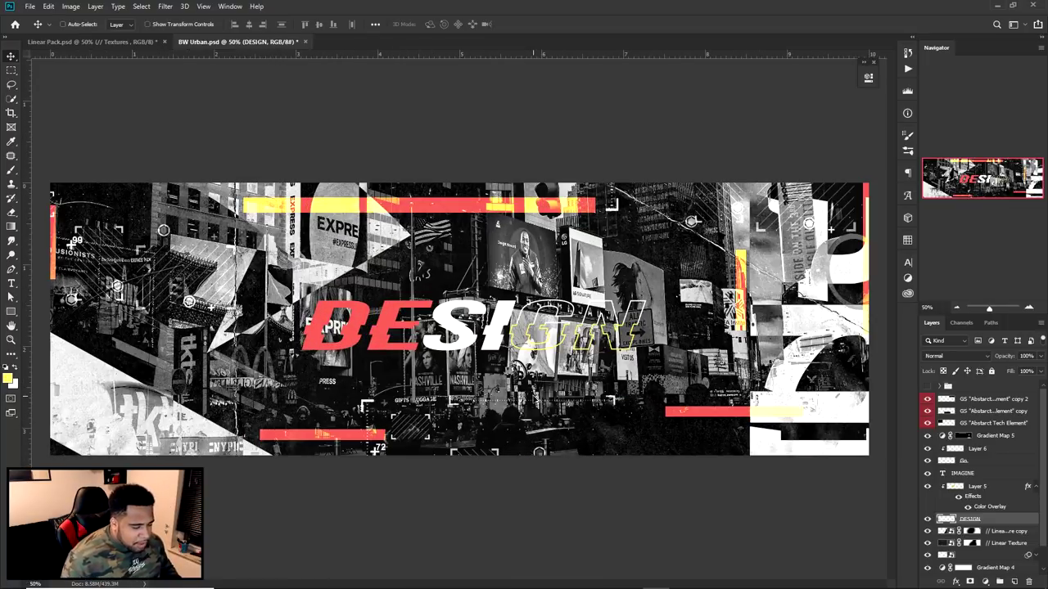
Add the text SIMPLSTIC below the DESIGN title and place its layer above the GS "Abstarct Tech Element" layers.
scroll(931, 483, "down", 2)
scroll(931, 483, "up", 2)
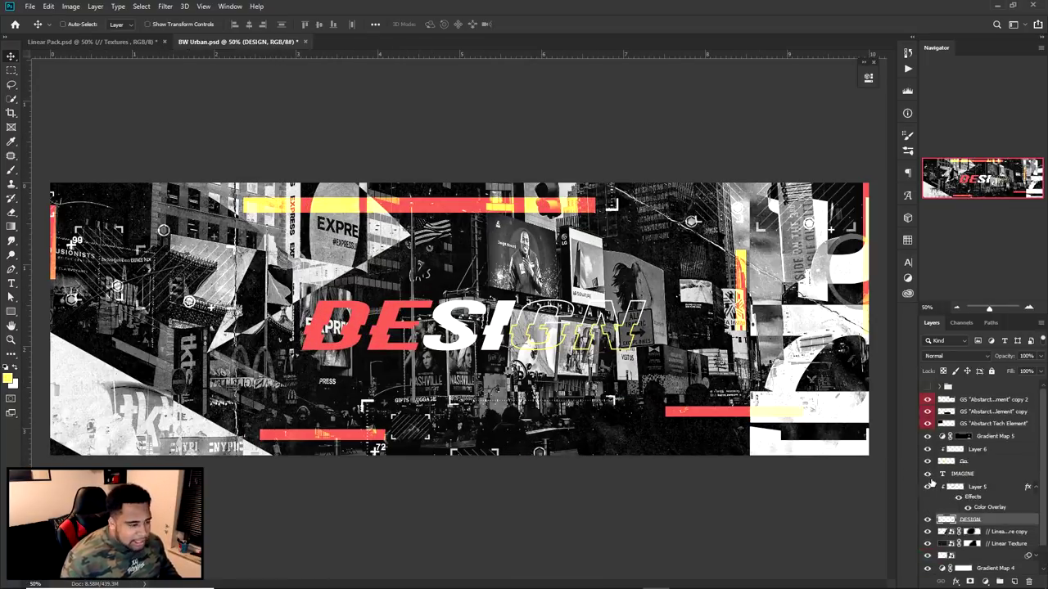
left_click(928, 388)
left_click(928, 388)
key("t")
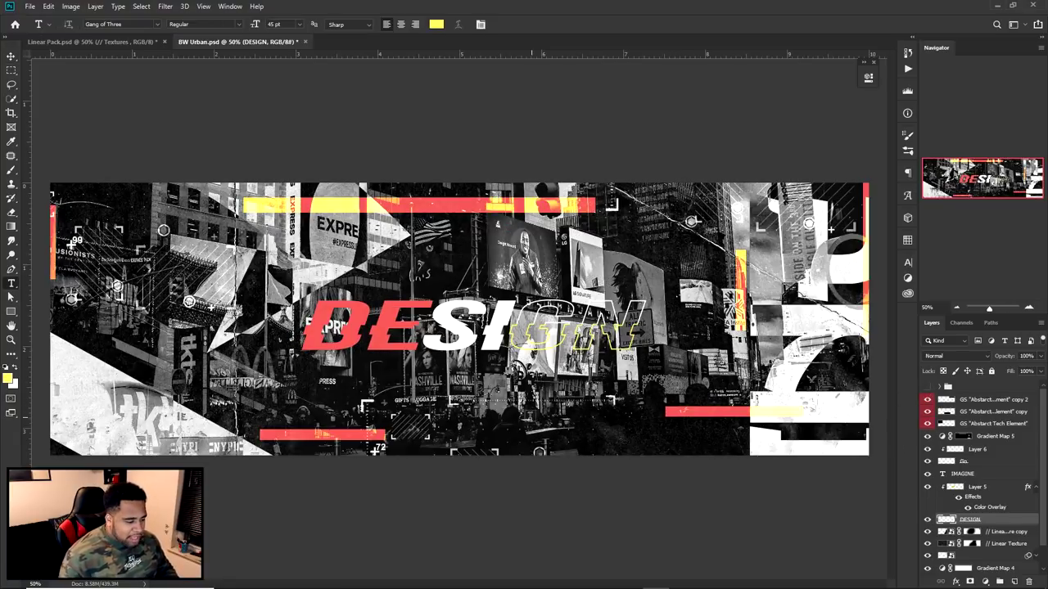
left_click(534, 416)
type("DESIGN")
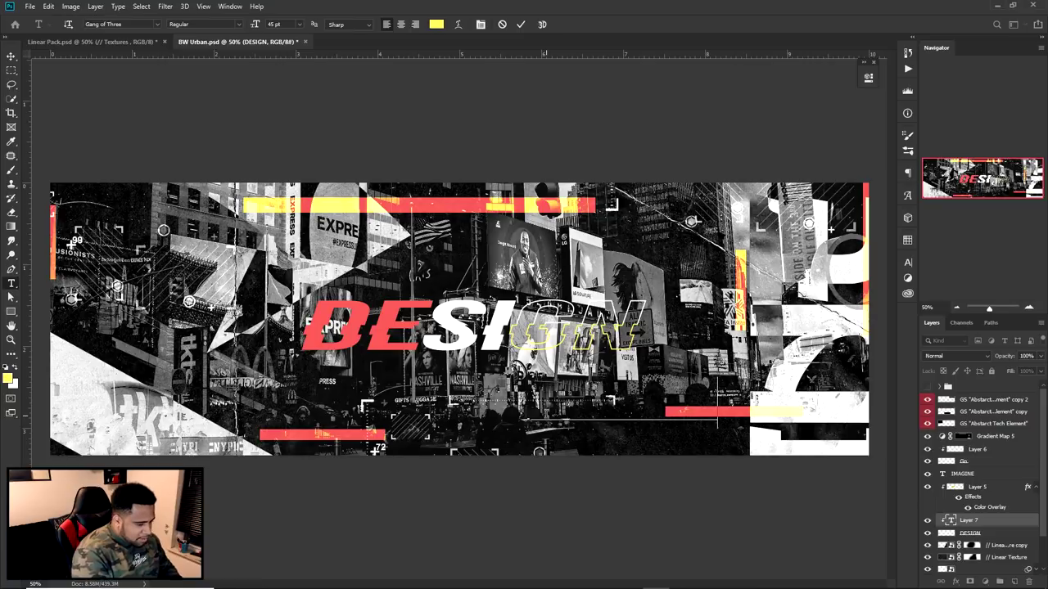
key("ctrl+a")
left_click_drag(967, 519, 966, 395)
double_click(943, 399)
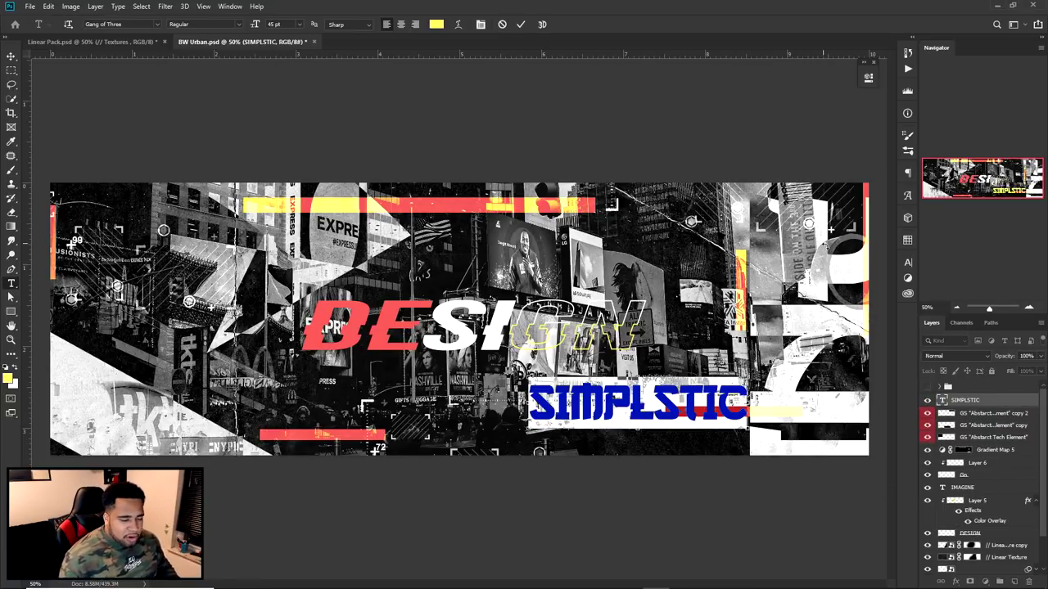
Set the font of the SIMPLSTIC text to Gotham Black.
left_click(907, 262)
left_click(844, 280)
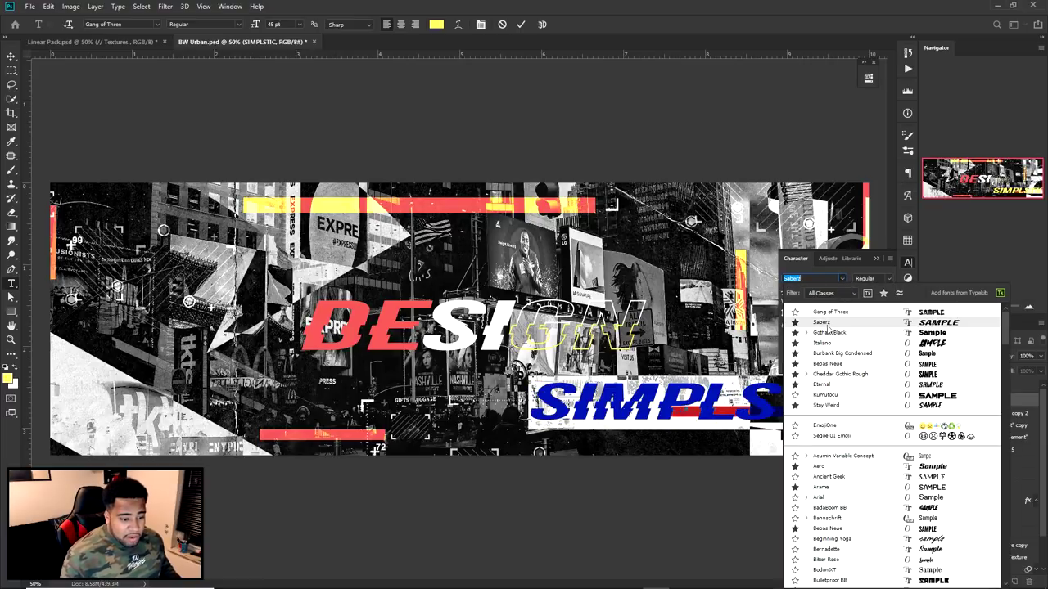
left_click(831, 329)
left_click(907, 262)
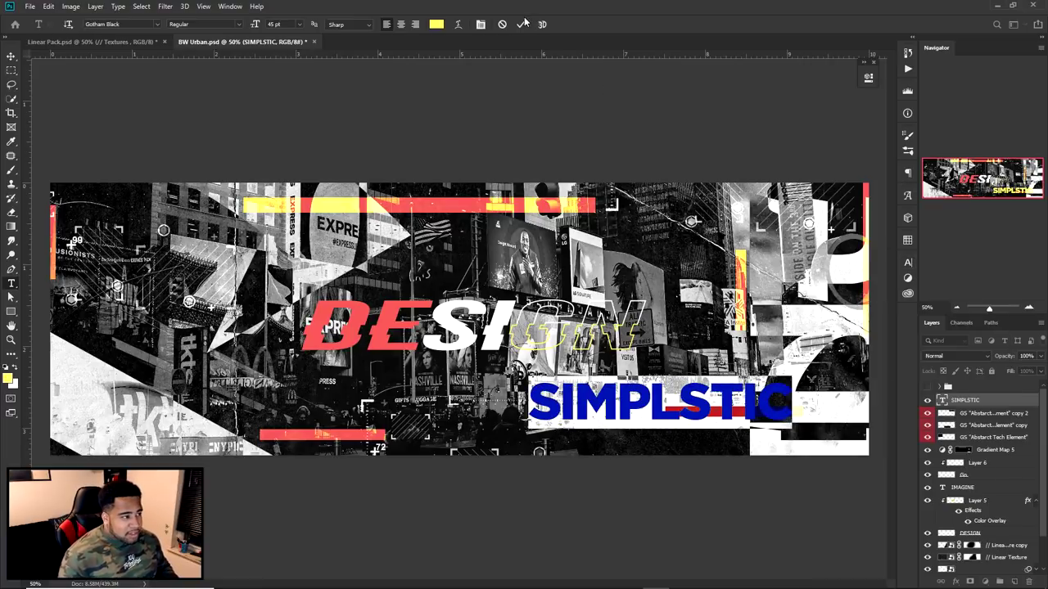
left_click(520, 23)
Scale the SIMPLSTIC text down to about 8.43 pt and set its tracking to 1560.
key("ctrl+t")
left_click_drag(792, 378, 579, 418)
key("Return")
left_click(908, 262)
left_click(867, 303)
scroll(868, 303, "up", 10)
scroll(868, 303, "up", 4)
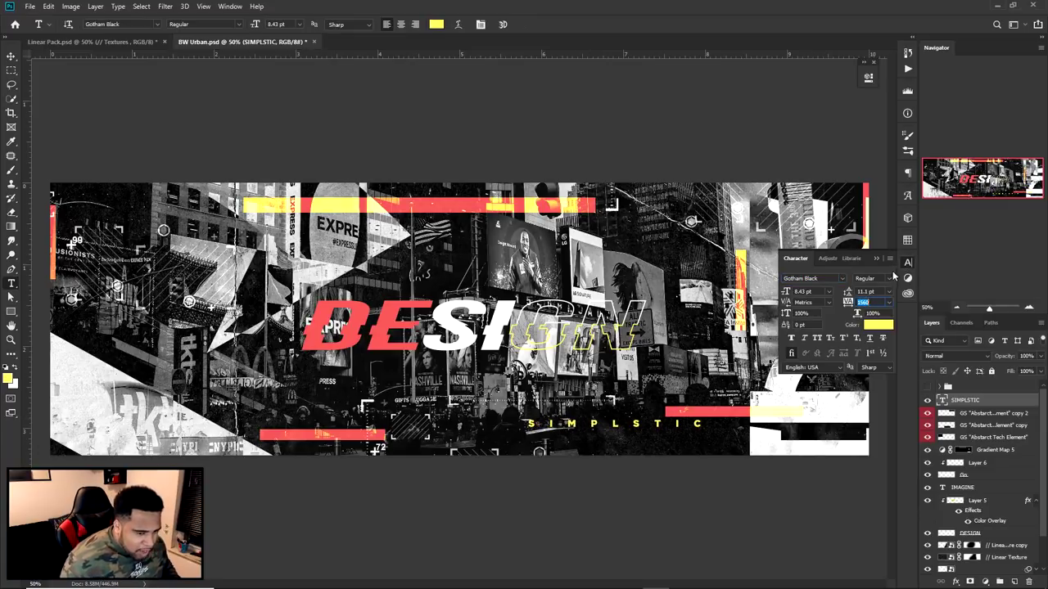
Change the colour of the SIMPLSTIC text to white.
left_click(873, 328)
left_click_drag(723, 407, 702, 368)
left_click(944, 365)
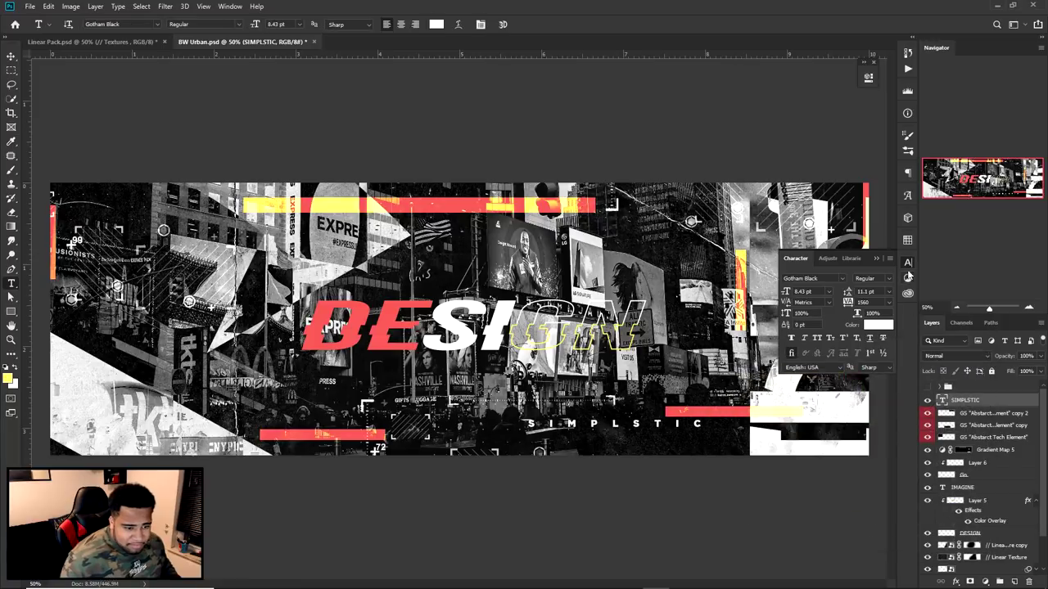
left_click(875, 258)
Move the SIMPLSTIC text onto the red and yellow accent bar at the banner's lower right.
left_click_drag(591, 405, 755, 392)
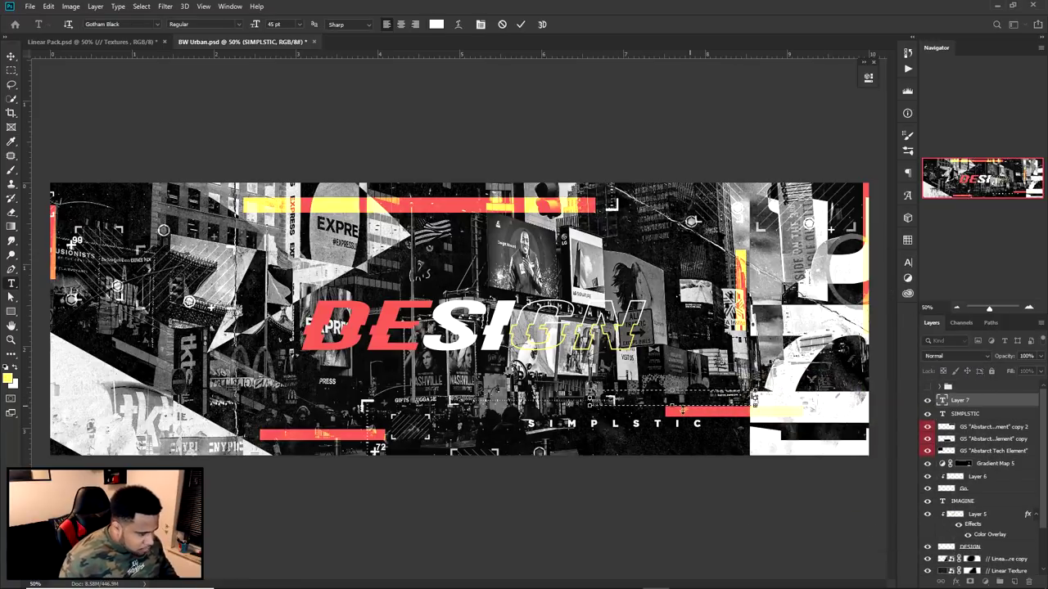
left_click(502, 26)
key("v")
left_click_drag(605, 414, 742, 403)
scroll(709, 409, "up", 2)
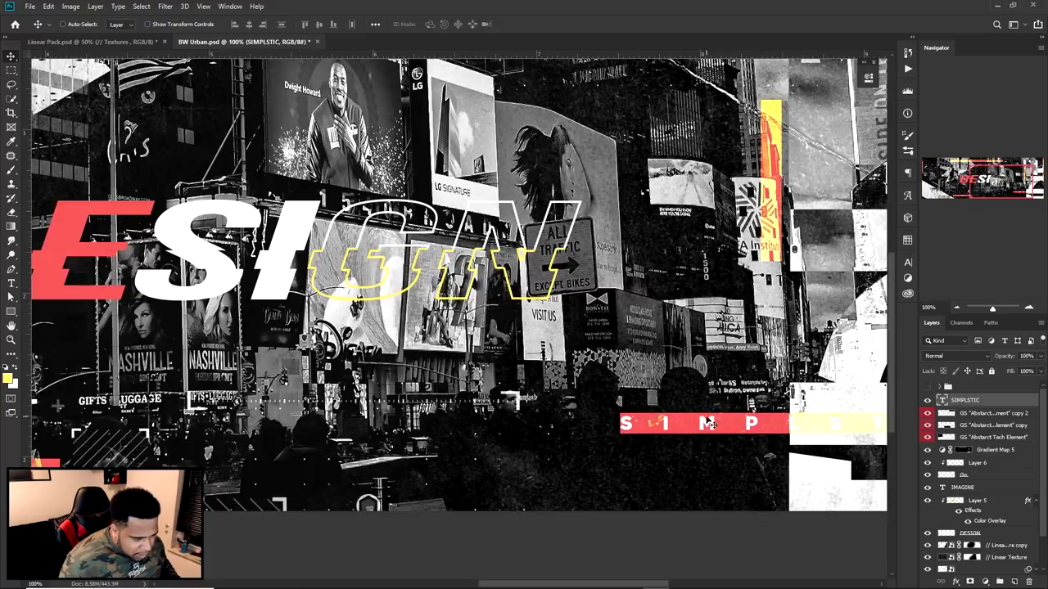
Set the SIMPLSTIC text to 4 pt with 4160 tracking and align it within the accent bar.
left_click(907, 262)
scroll(819, 291, "down", 5)
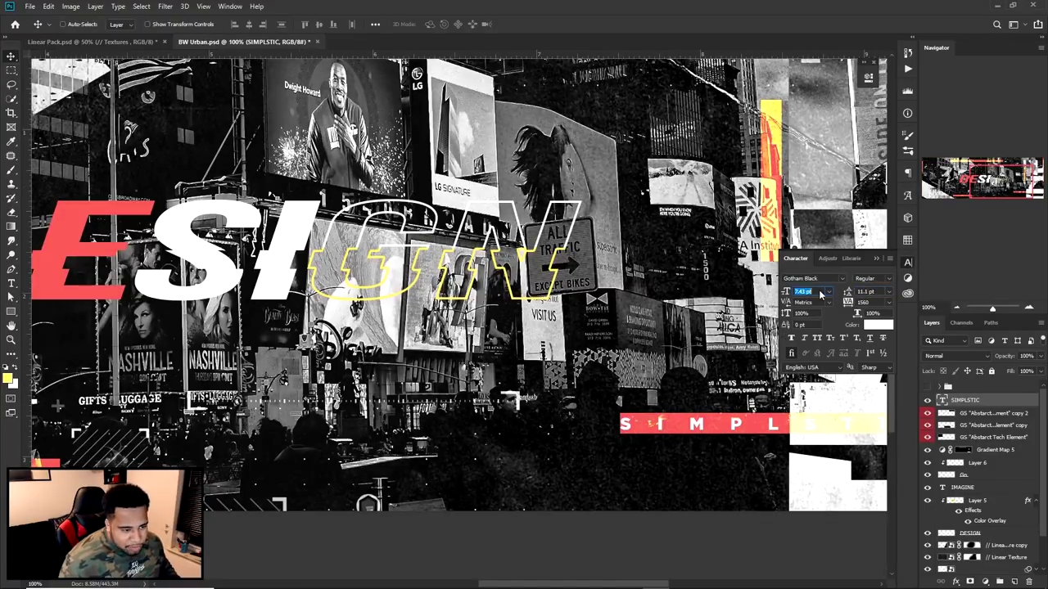
left_click(869, 303)
scroll(869, 303, "up", 10)
left_click(802, 291)
type("4")
key("Return")
left_click_drag(703, 410, 702, 406)
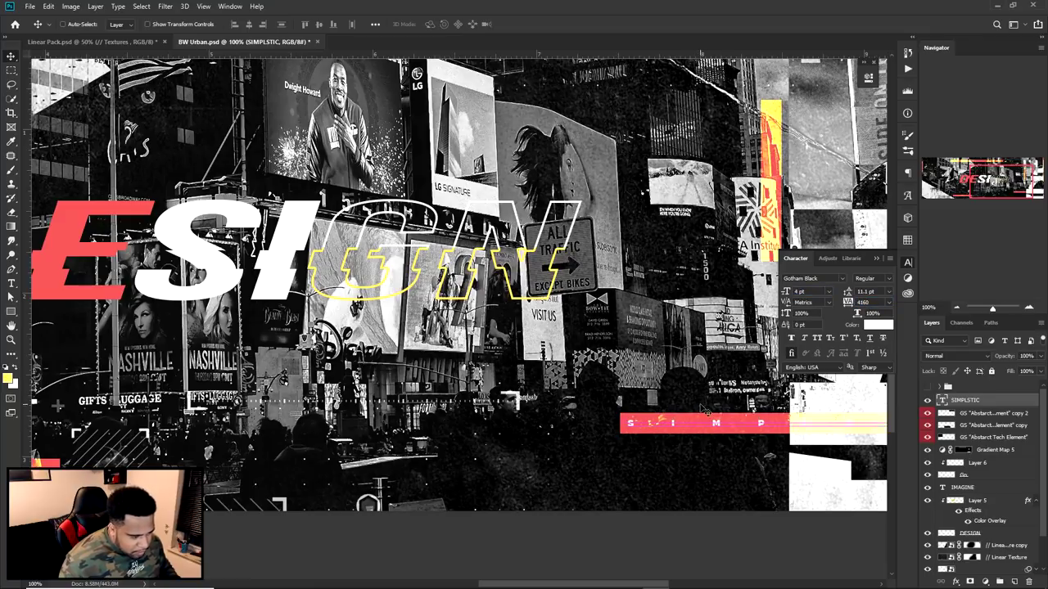
Set the SIMPLSTIC layer's blend mode to Difference and duplicate it twice into two rows directly below the accent bar.
key("ctrl+minus")
left_click(953, 356)
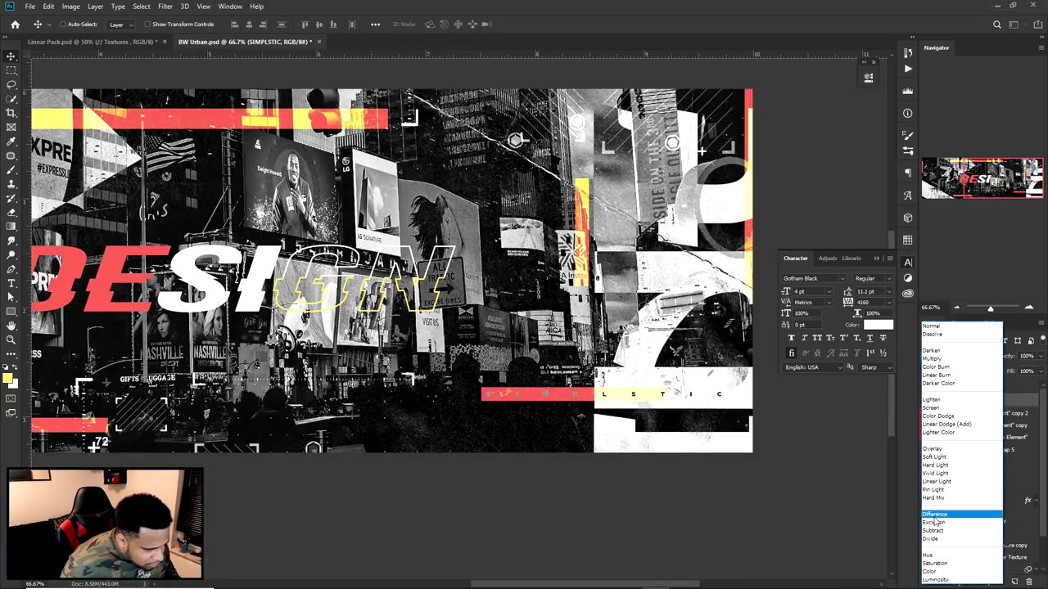
left_click(934, 517)
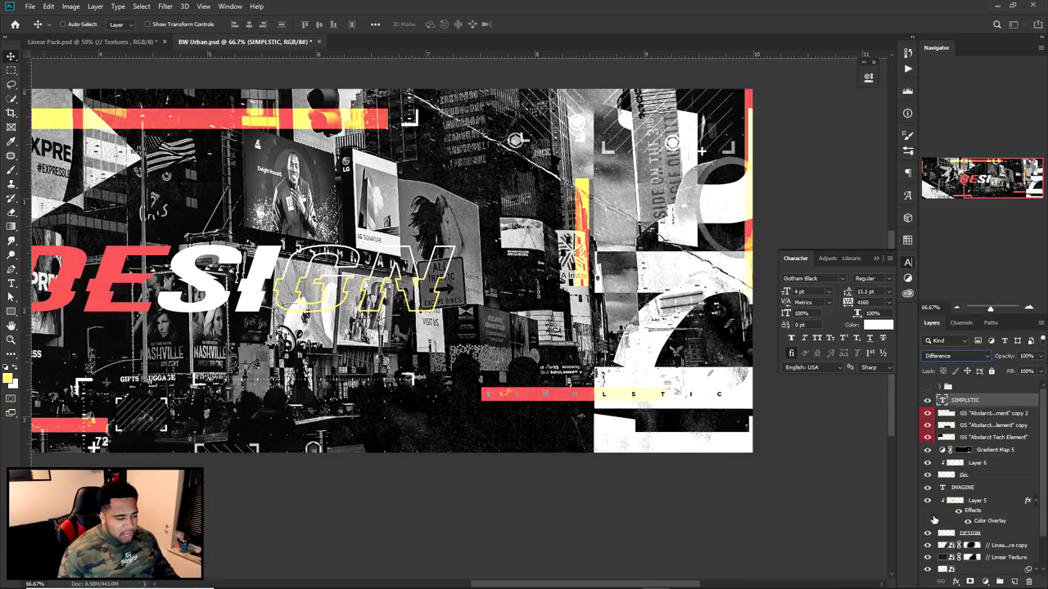
left_click_drag(635, 370, 656, 395)
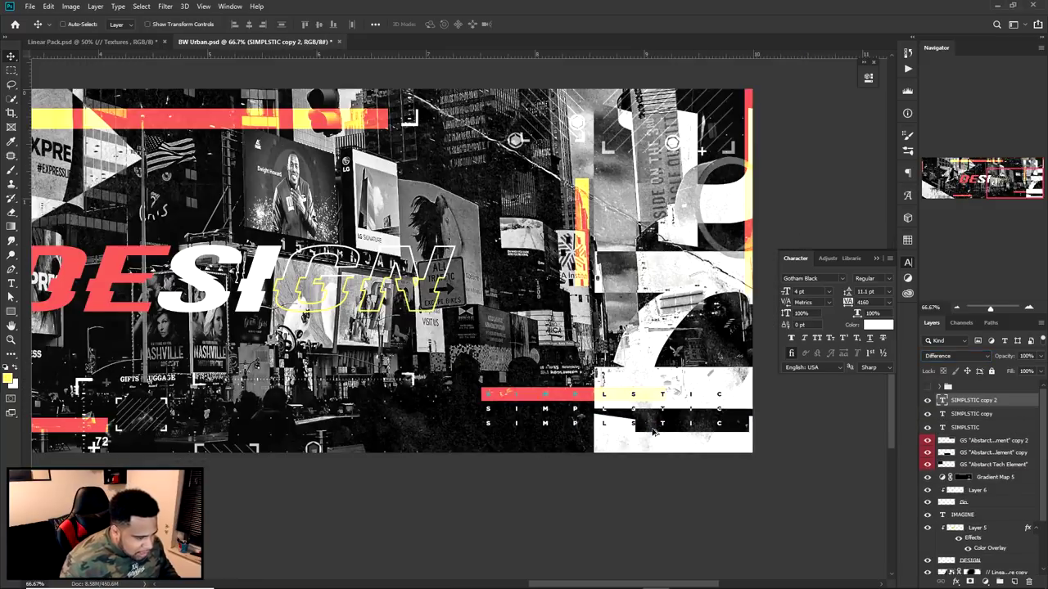
key("ctrl+minus")
left_click(905, 263)
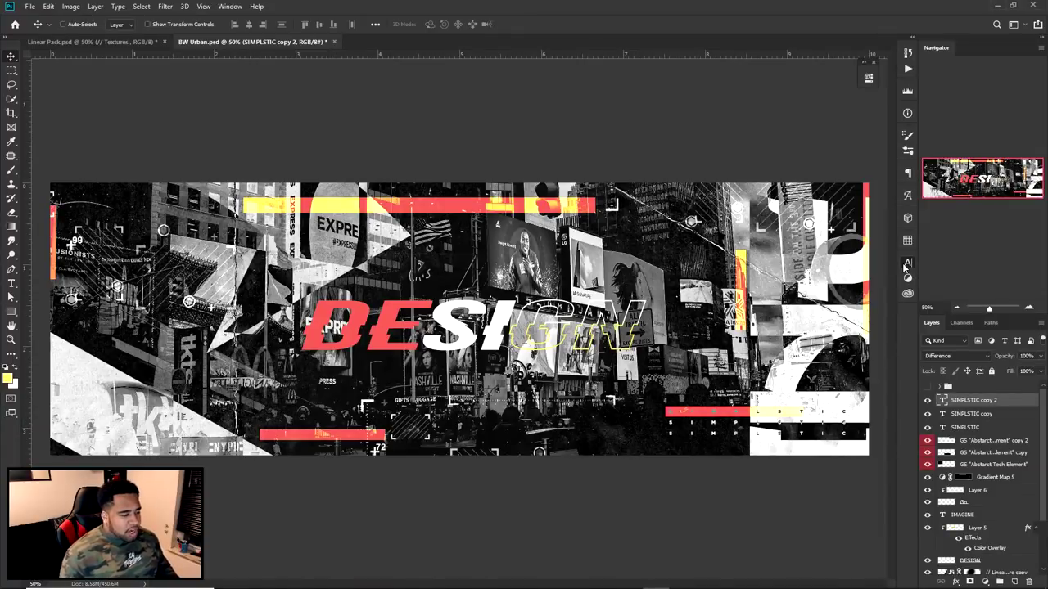
Group the DESIGN title layer together with its clipped Layer 5.
mouse_move(465, 304)
left_mouse_down()
mouse_move(461, 377)
mouse_move(477, 296)
mouse_move(465, 304)
left_mouse_up()
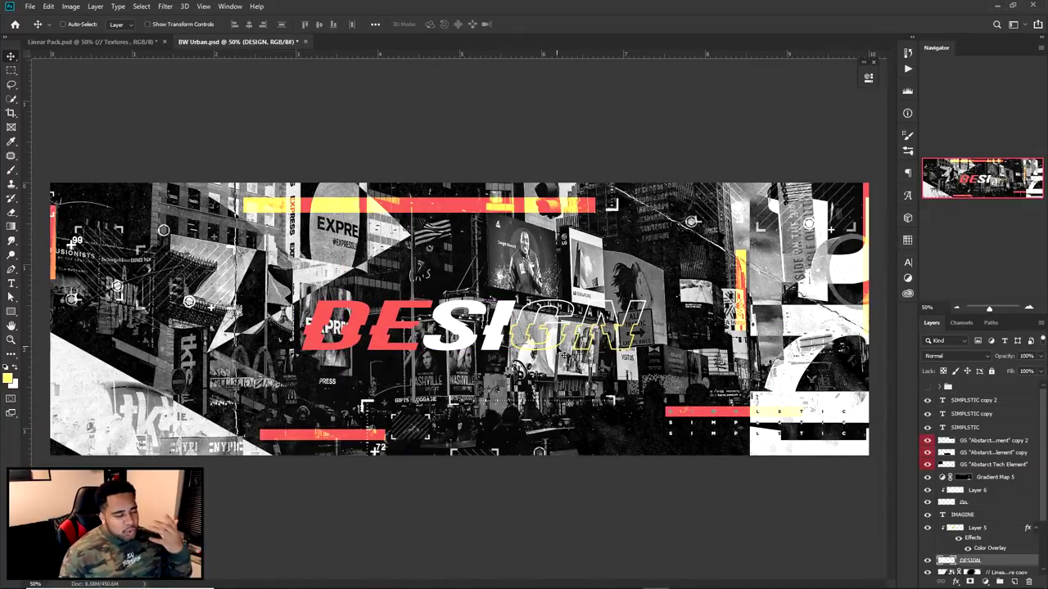
scroll(977, 521, "down", 2)
left_click(979, 501, "shift")
key("ctrl+g")
Add a Drop Shadow with a 22 px distance to the DESIGN title group, leaving Outer Glow off.
double_click(1000, 509)
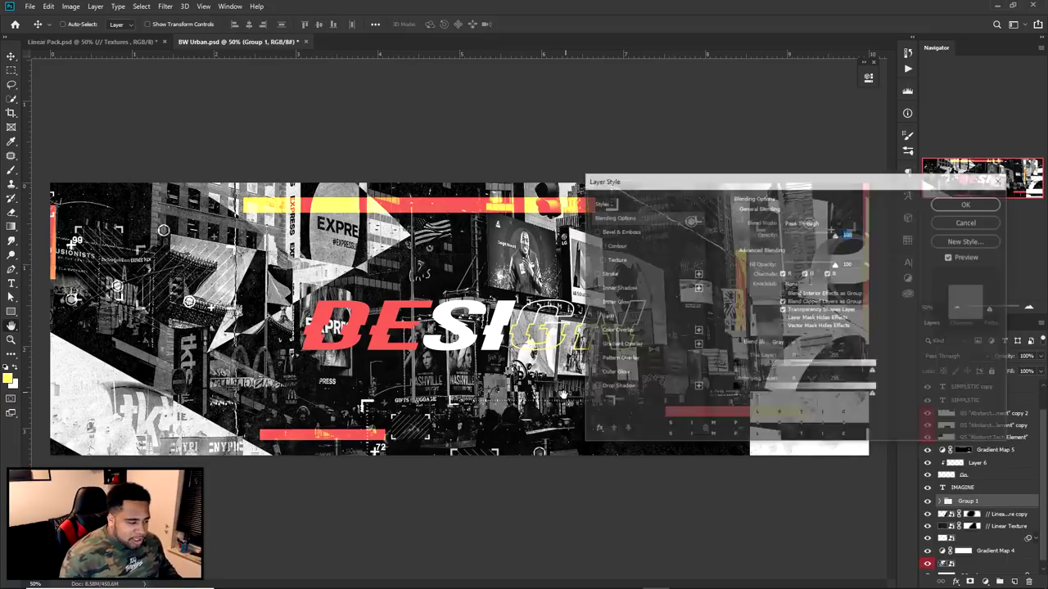
left_click(614, 386)
left_click(594, 387)
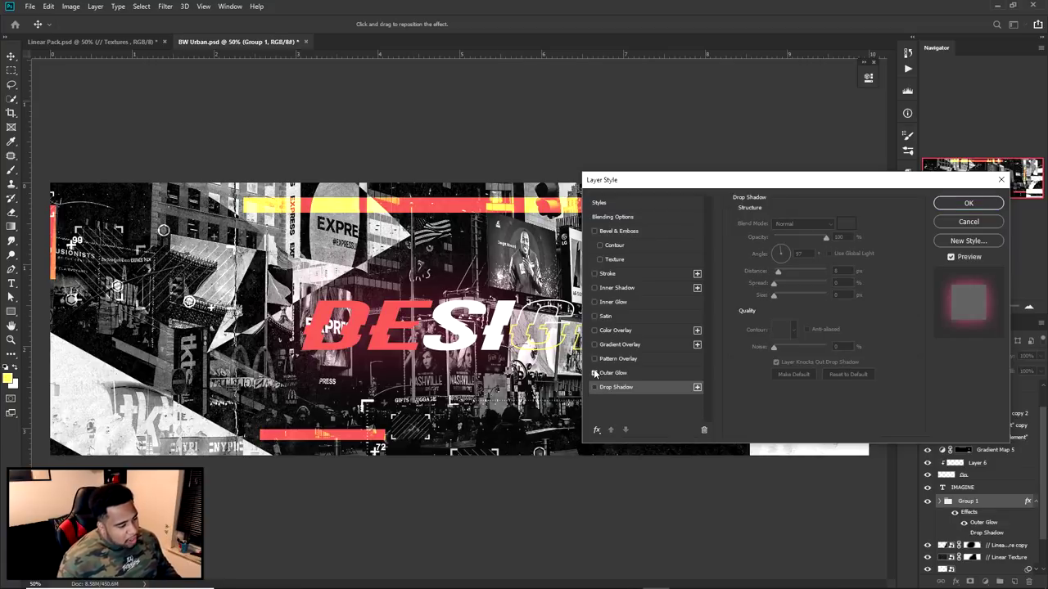
left_click(595, 373)
left_click(595, 373)
left_click(611, 387)
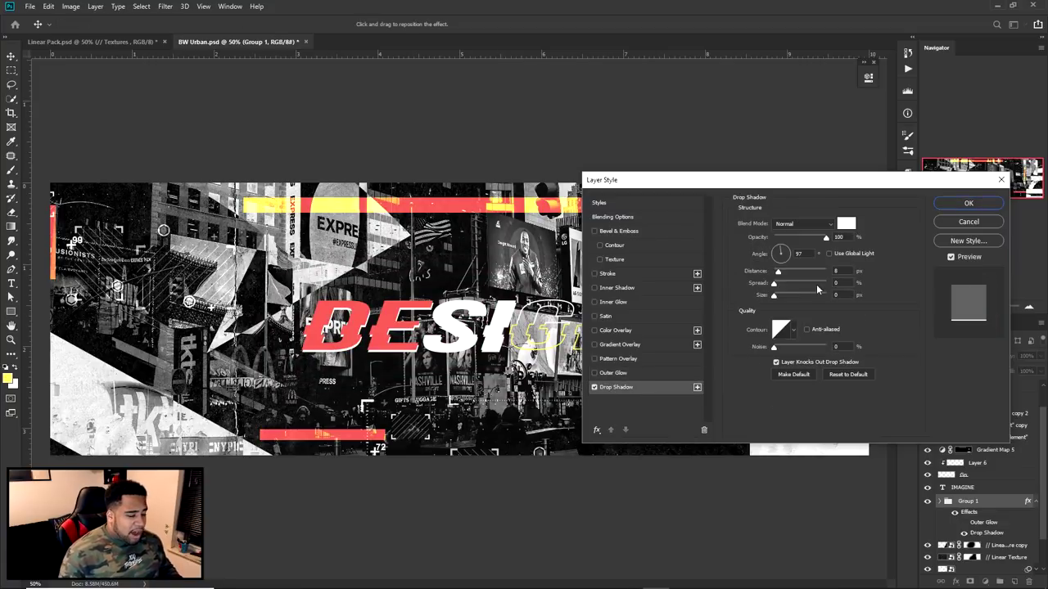
left_click_drag(775, 275, 786, 273)
Set the title group's drop shadow colour to black (000000) with 40% opacity and apply the layer style.
left_click(846, 224)
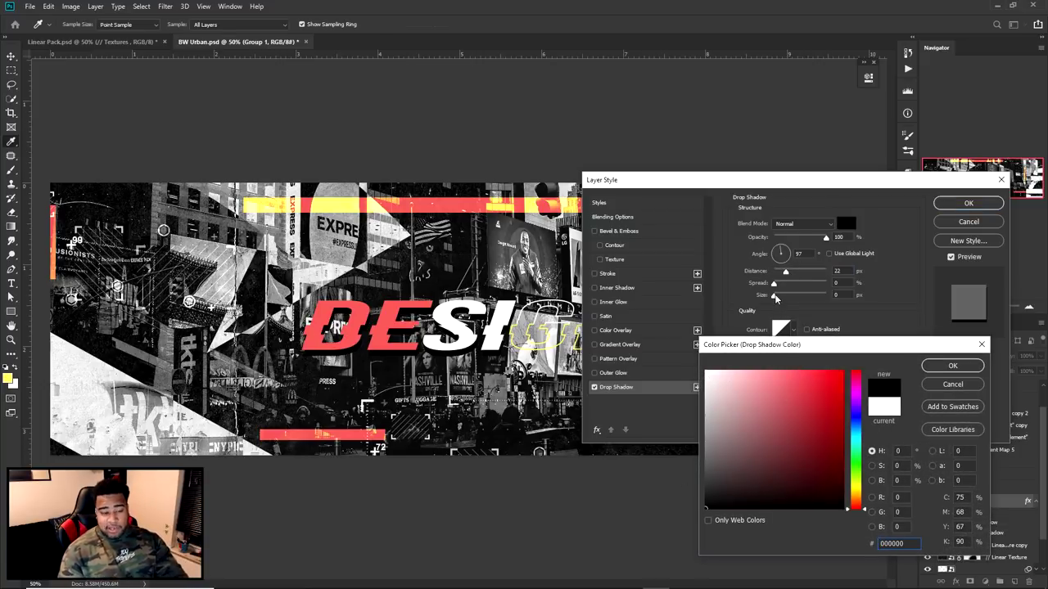
left_click(952, 365)
left_click_drag(825, 236, 795, 240)
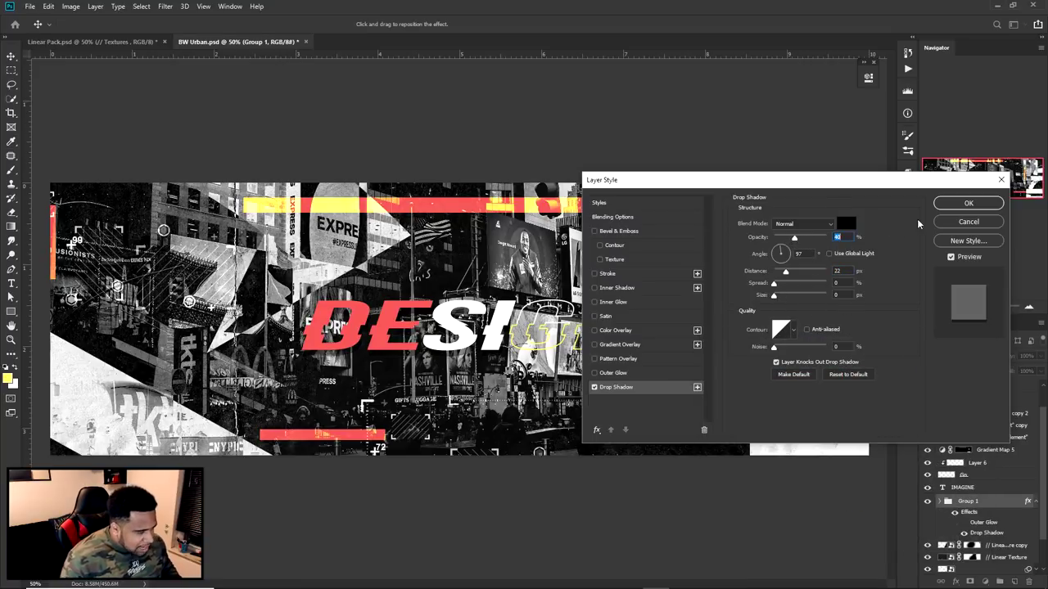
left_click(963, 203)
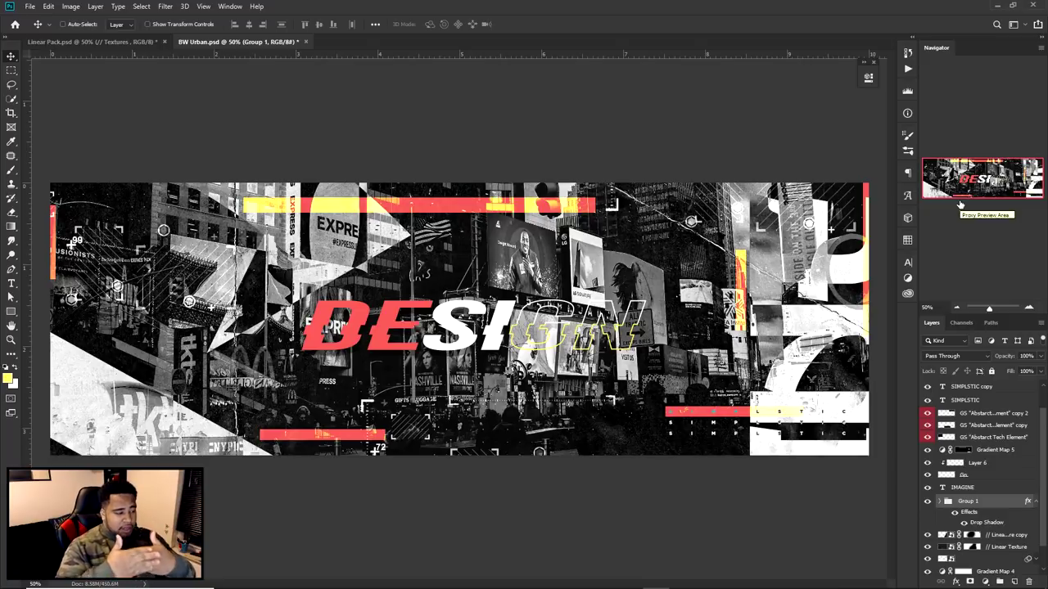
key("ctrl+minus")
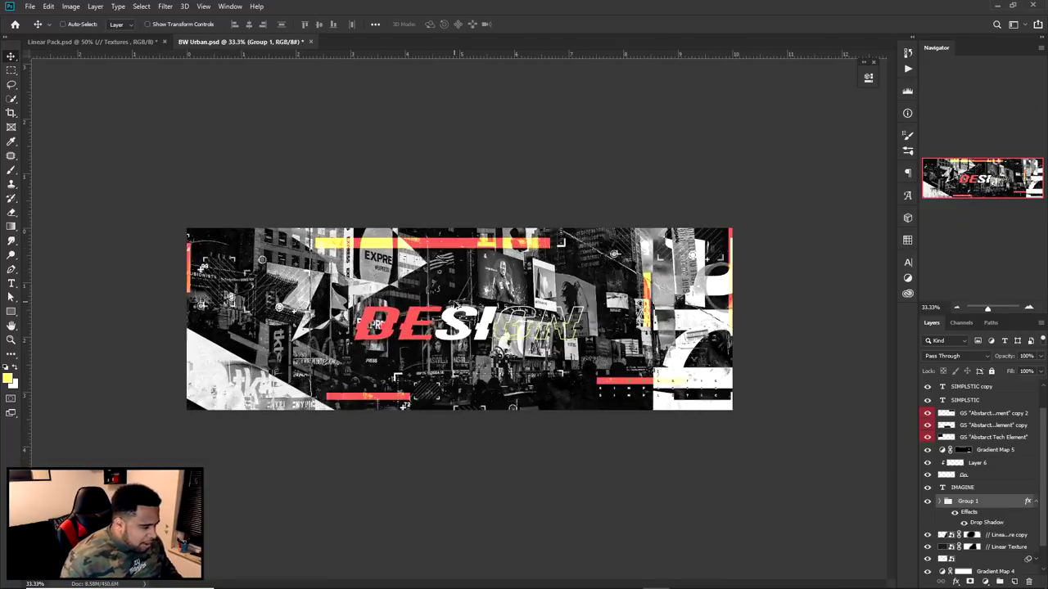
key("ctrl+plus")
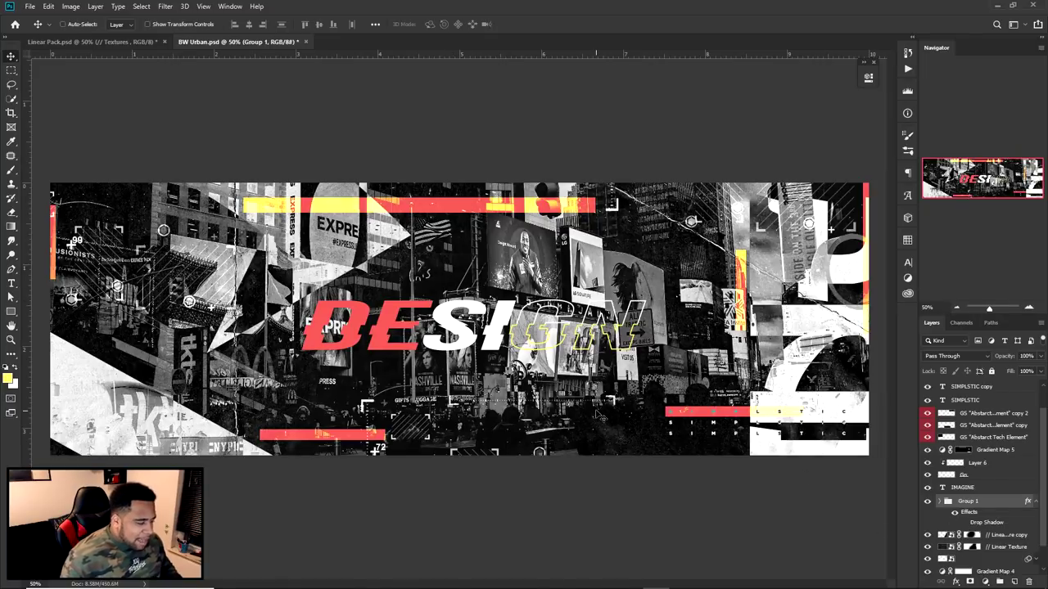
Inspect the banner at different zoom levels and compare it with the topmost unnamed group shown and hidden.
key("ctrl+minus")
key("ctrl+plus")
key("ctrl+plus")
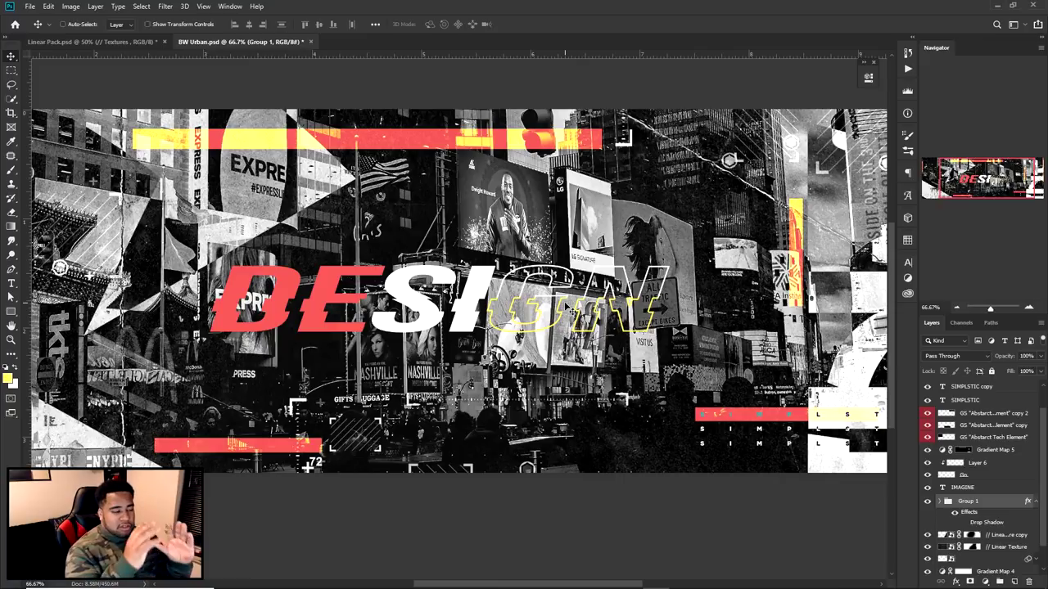
scroll(481, 274, "down", 1)
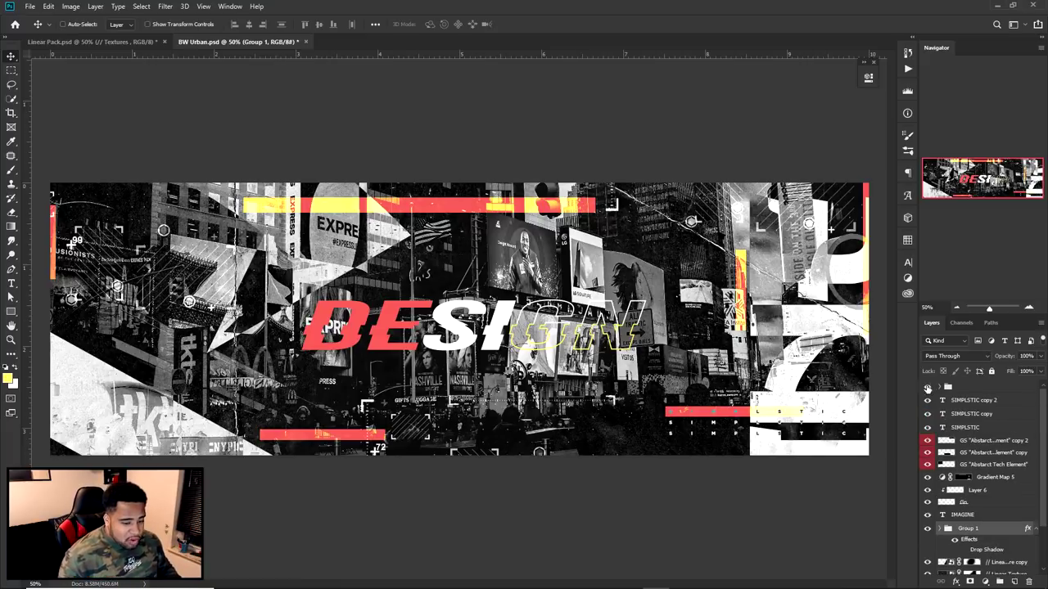
left_click(928, 387)
left_click(927, 387)
left_click(928, 387)
left_click(926, 387)
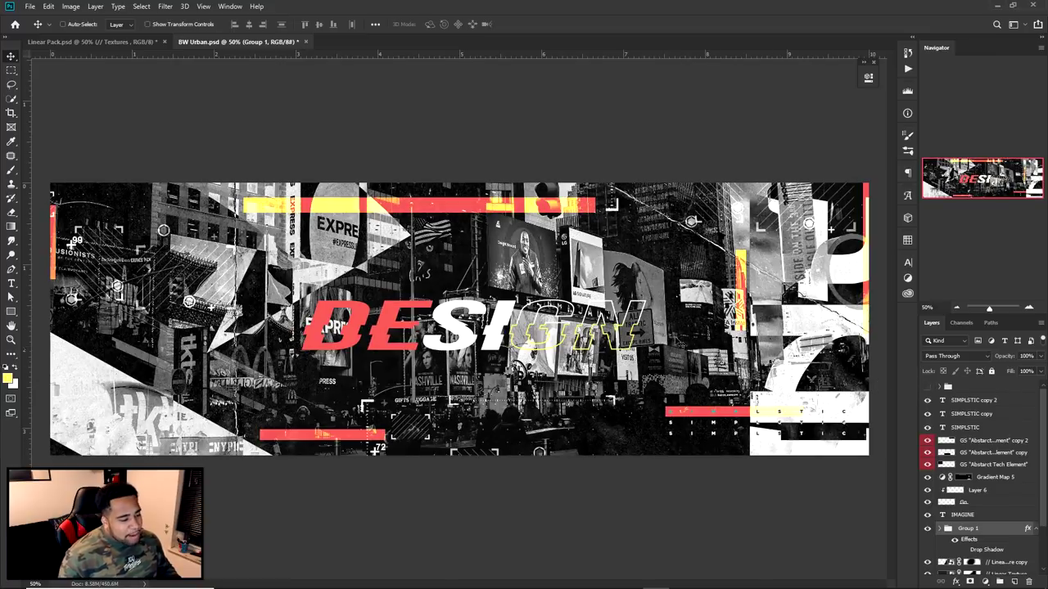
Set the midpoint between the black and white stops of Gradient Map 4 to 88% and apply the gradient.
left_click(480, 255, "ctrl")
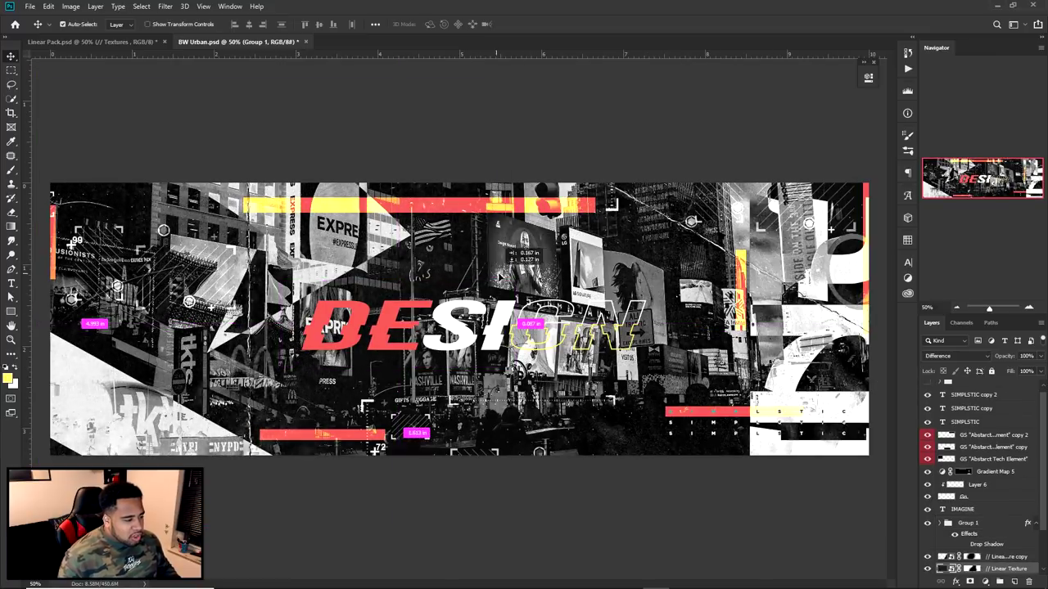
scroll(988, 489, "down", 3)
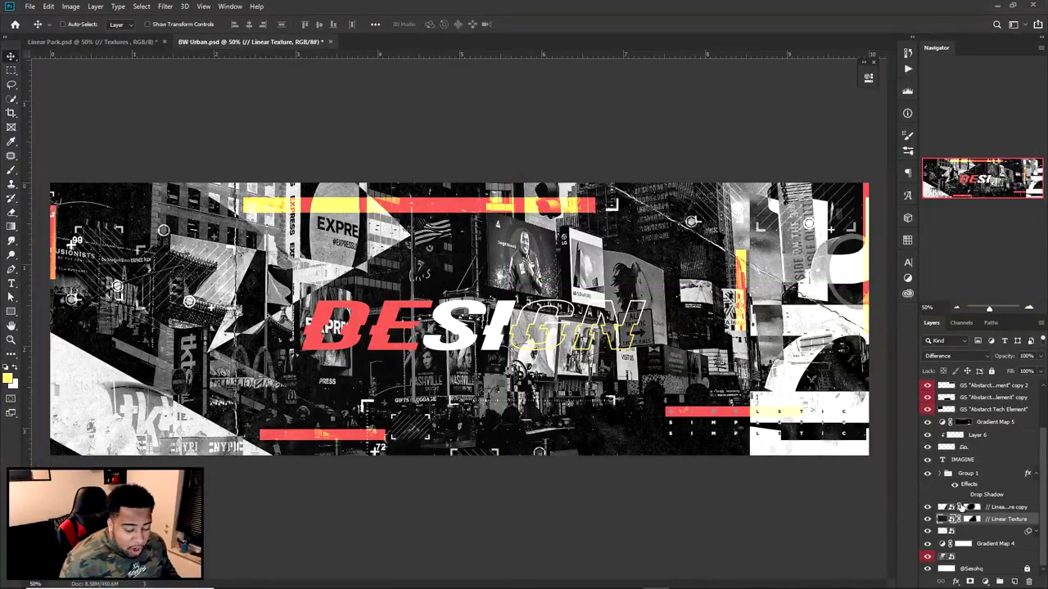
left_click(928, 550)
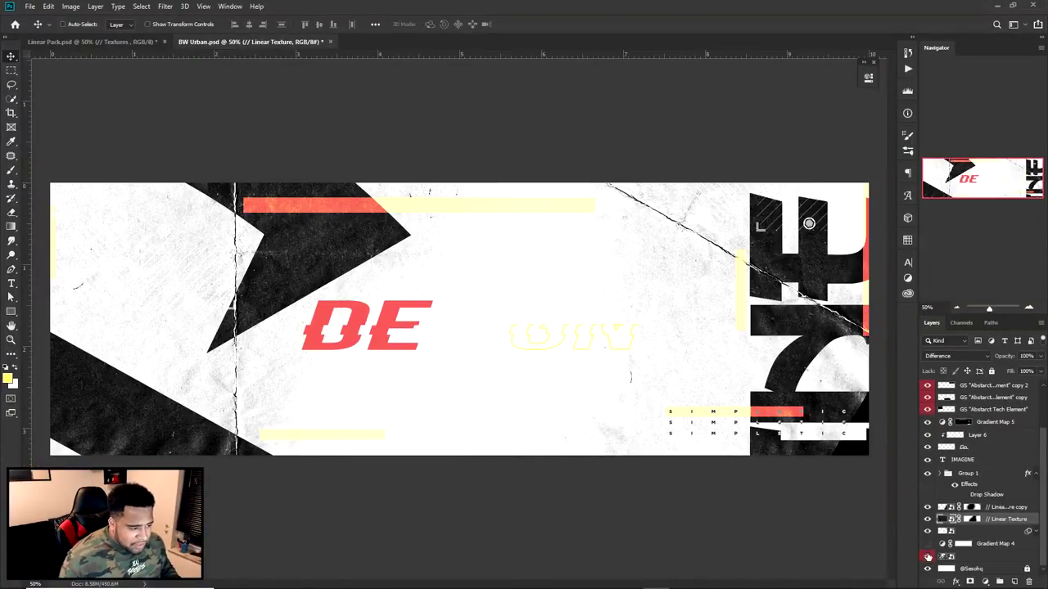
left_click(928, 556)
double_click(943, 544)
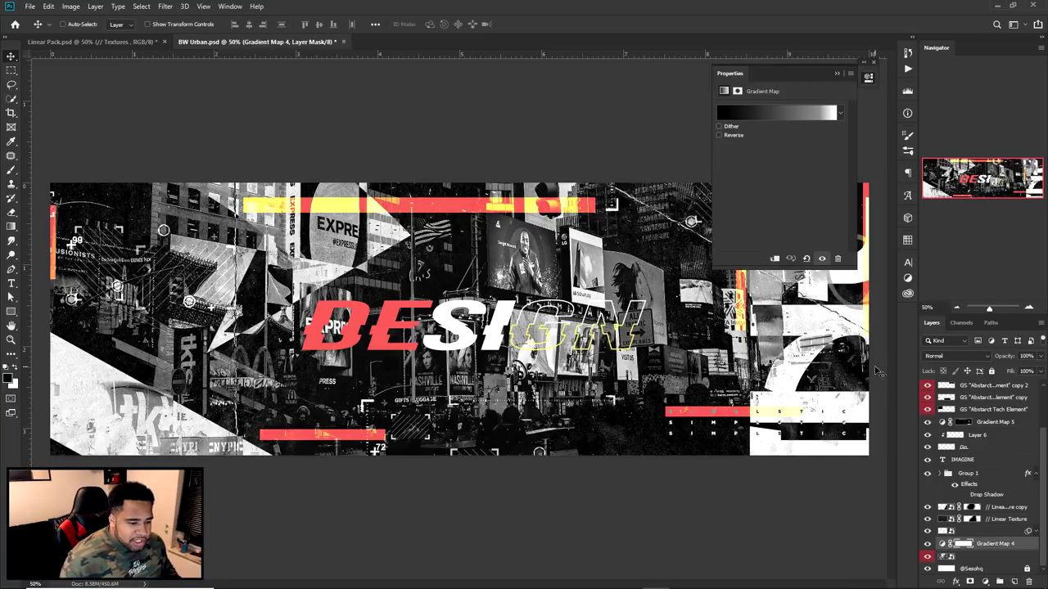
left_click(776, 110)
left_click(926, 336)
left_click_drag(895, 331, 904, 331)
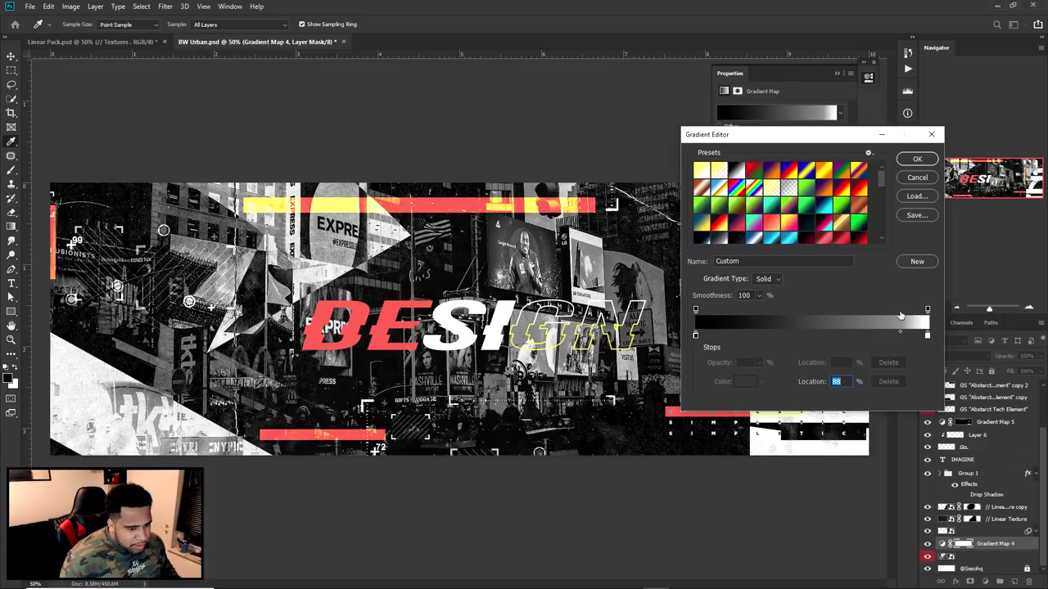
left_click(917, 158)
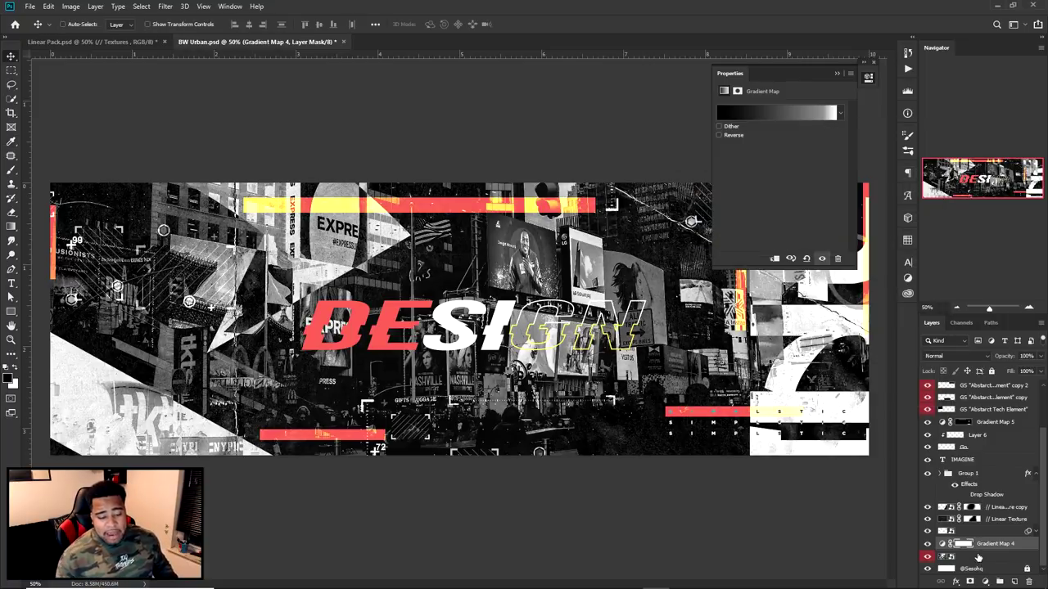
Duplicate Gradient Map 4 together with the city photo layer beneath it and merge the copies into one layer.
key("ctrl")
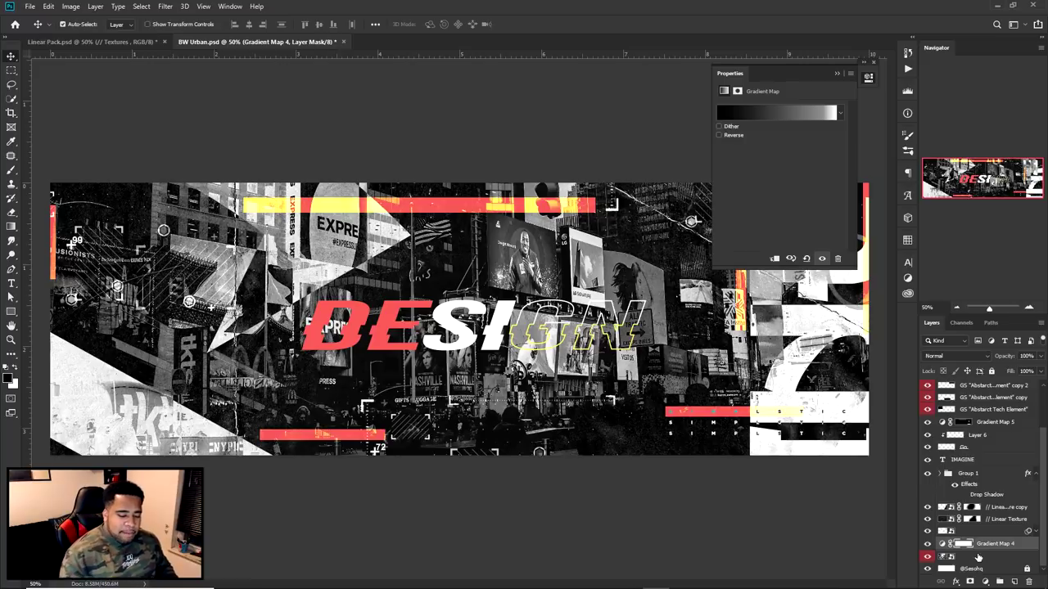
left_click(978, 558, "ctrl")
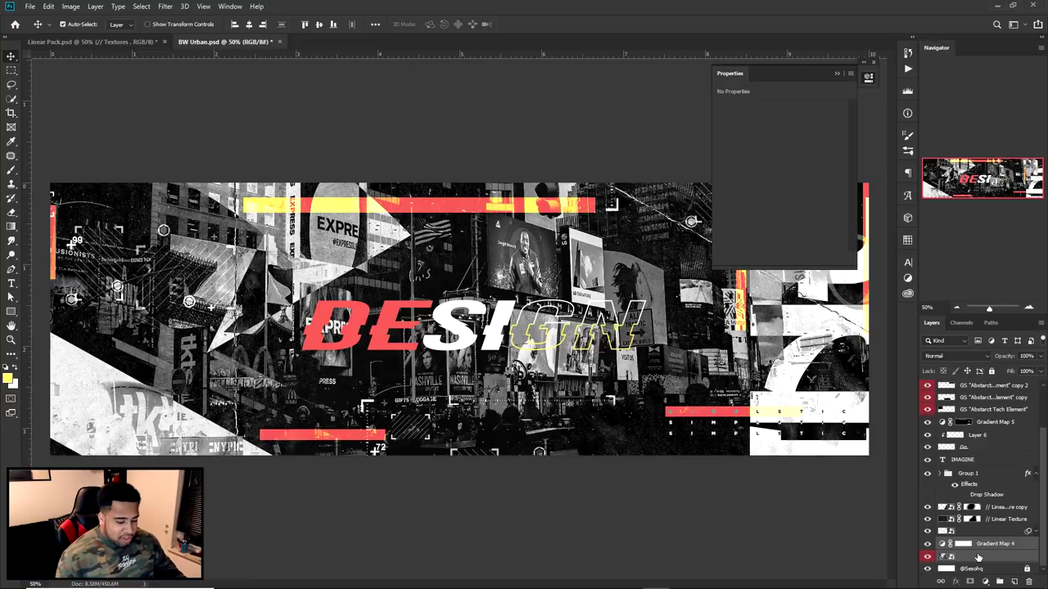
key("ctrl+j")
key("ctrl+e")
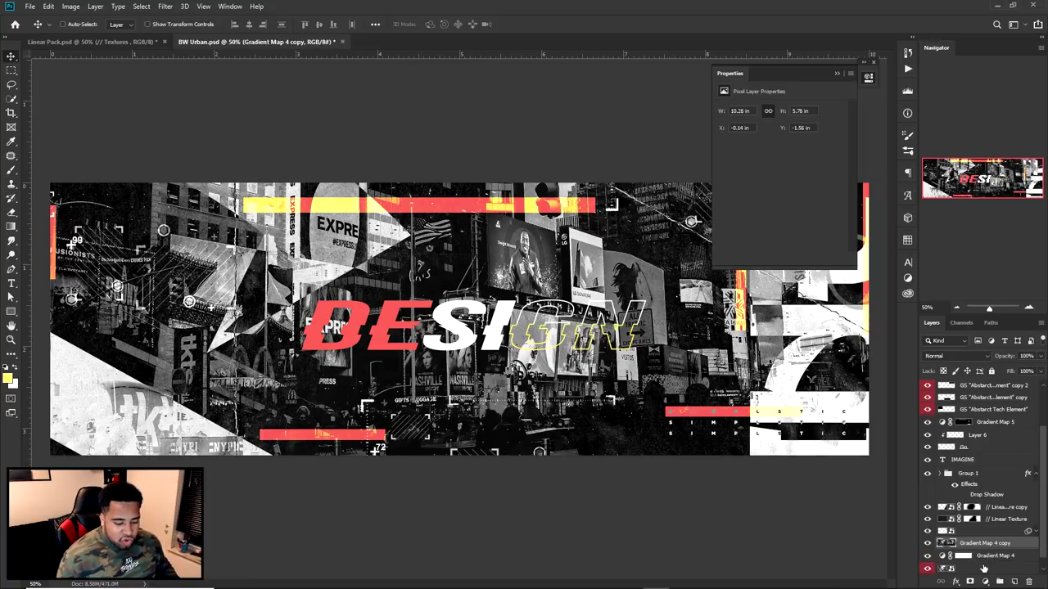
Rename the merged photo layer as COMBINED PIC.
left_click(986, 558)
left_click(985, 569, "ctrl")
left_click(985, 567)
left_click(943, 534)
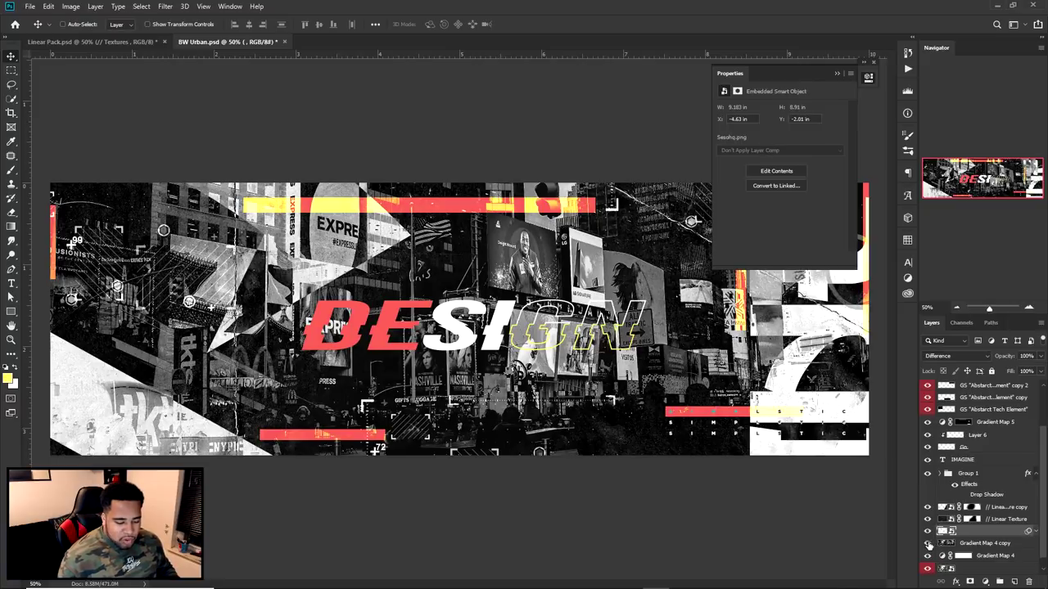
double_click(984, 543)
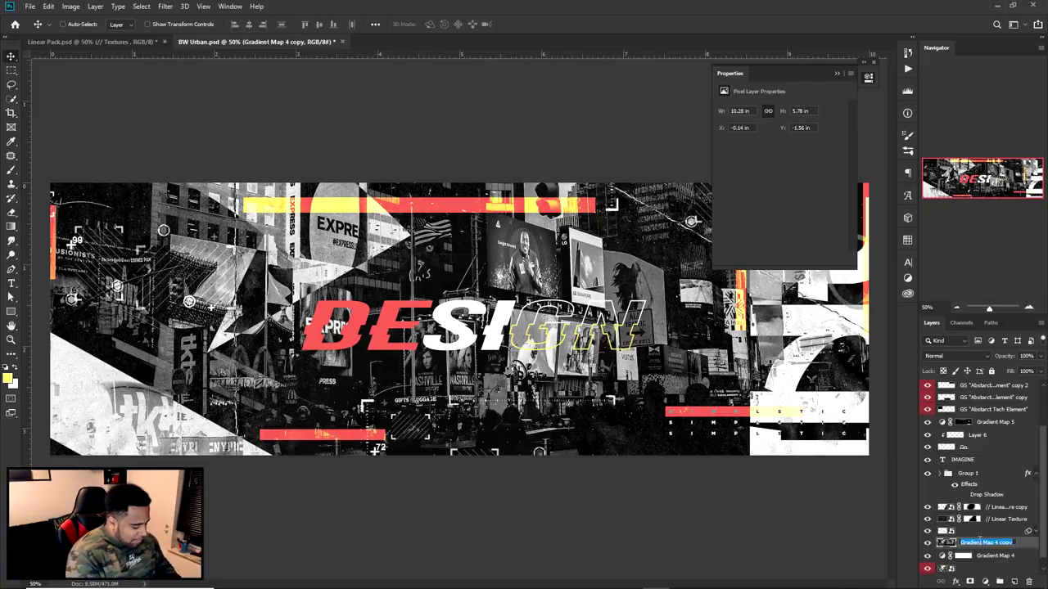
type("COMBINED PIC")
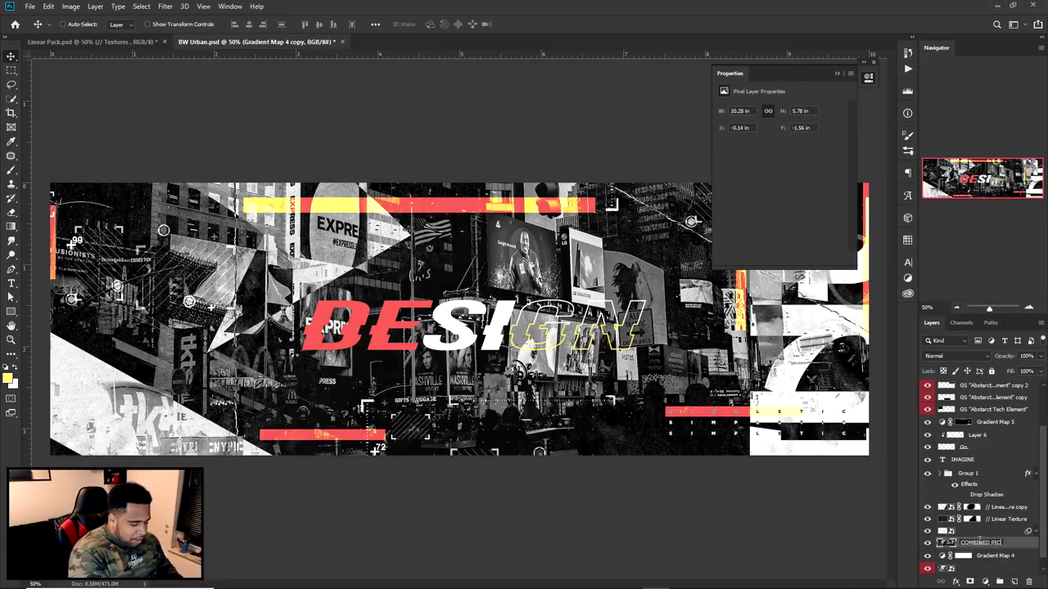
key("Return")
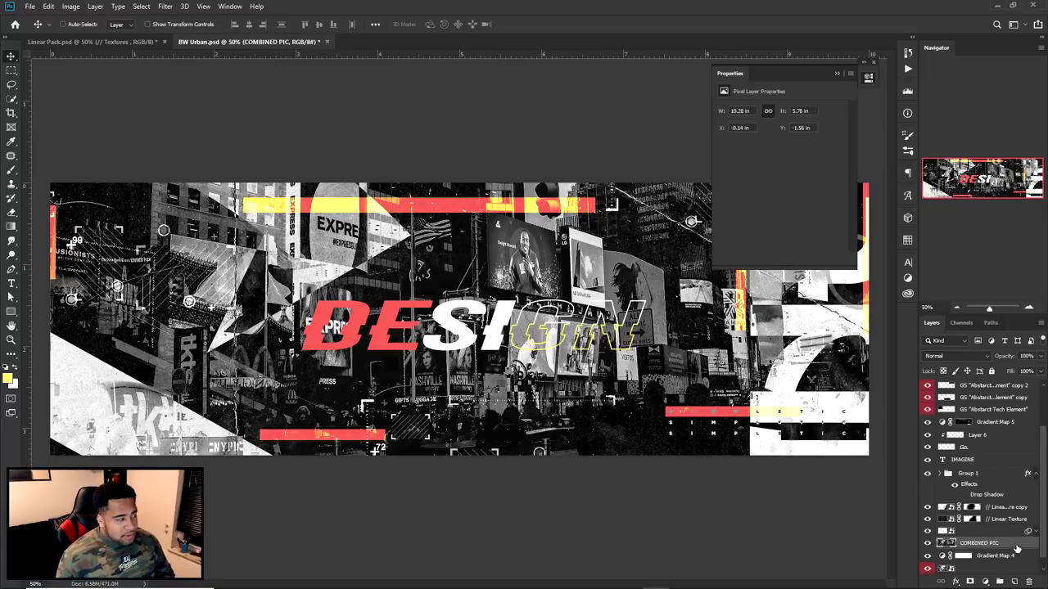
Collapse the layer properties and convert the COMBINED PIC layer to a smart object.
left_click(866, 79)
right_click(996, 542)
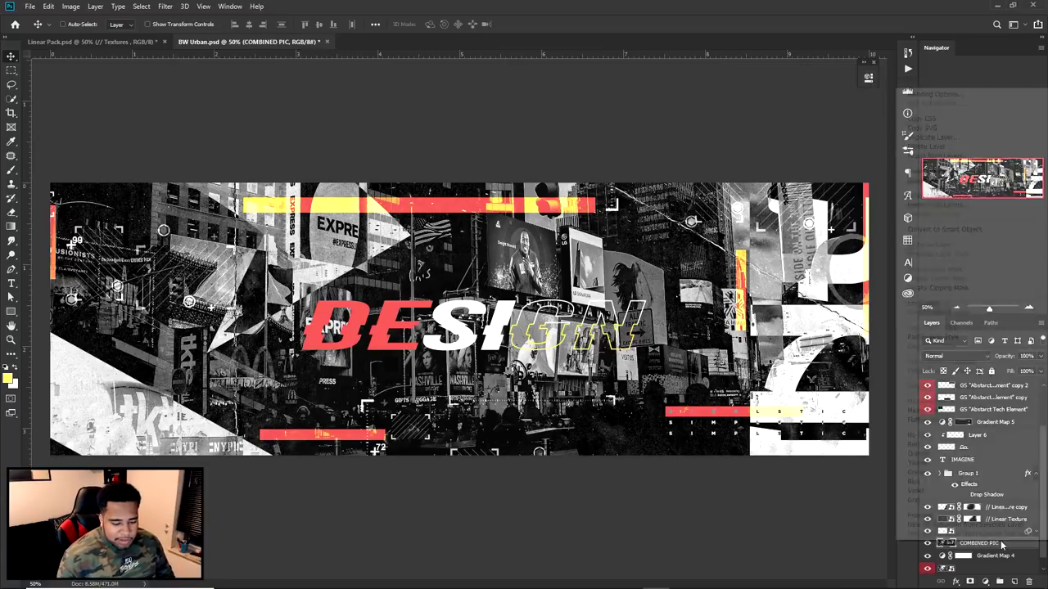
left_click(937, 235)
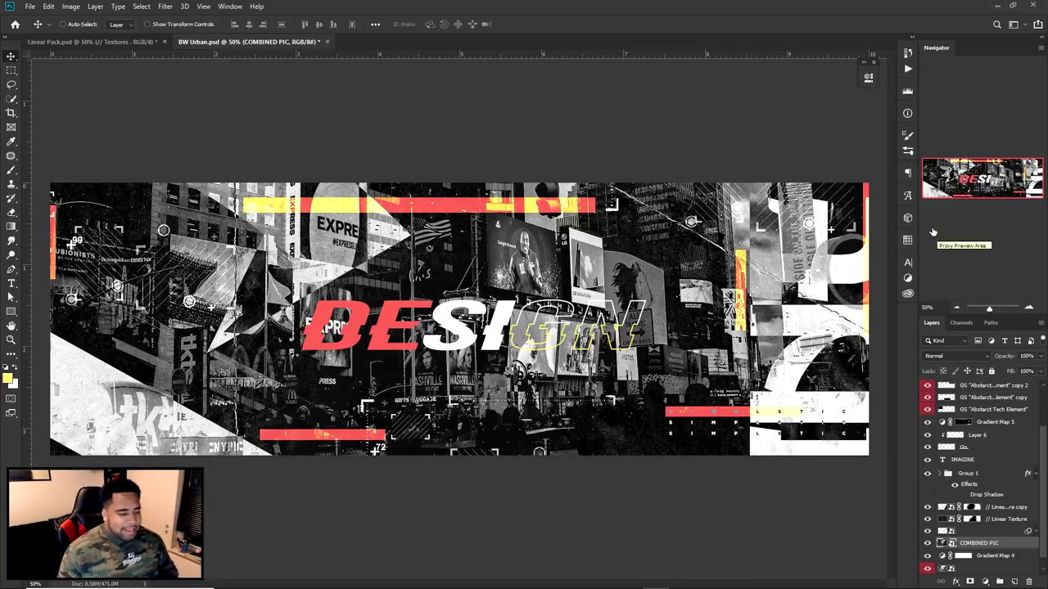
Apply the Add Noise filter to COMBINED PIC with a 21% amount, Uniform distribution and Monochromatic on.
left_click(165, 6)
mouse_move(196, 161)
left_click(323, 159)
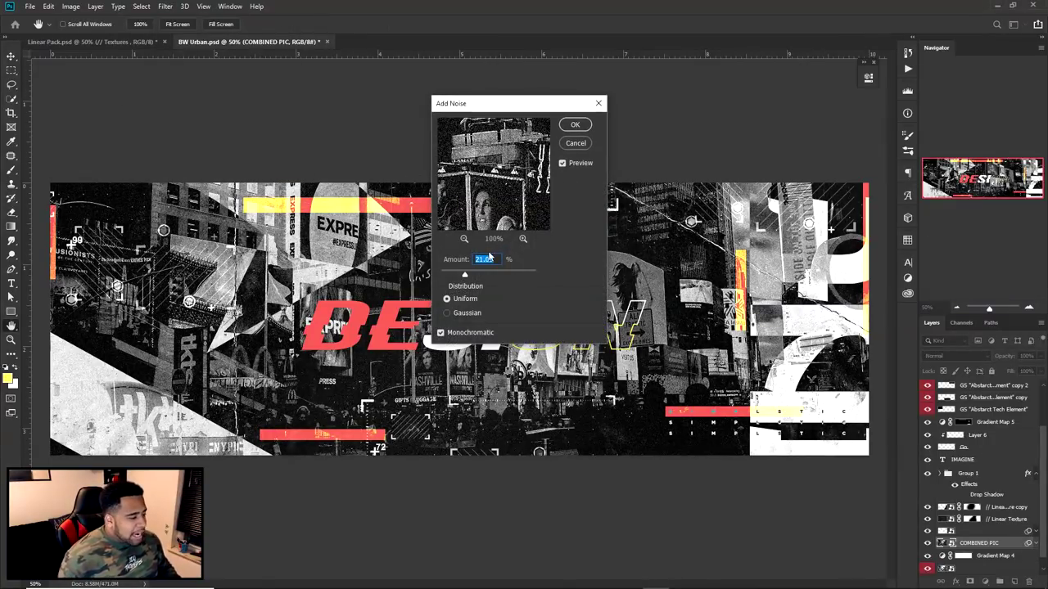
type("21")
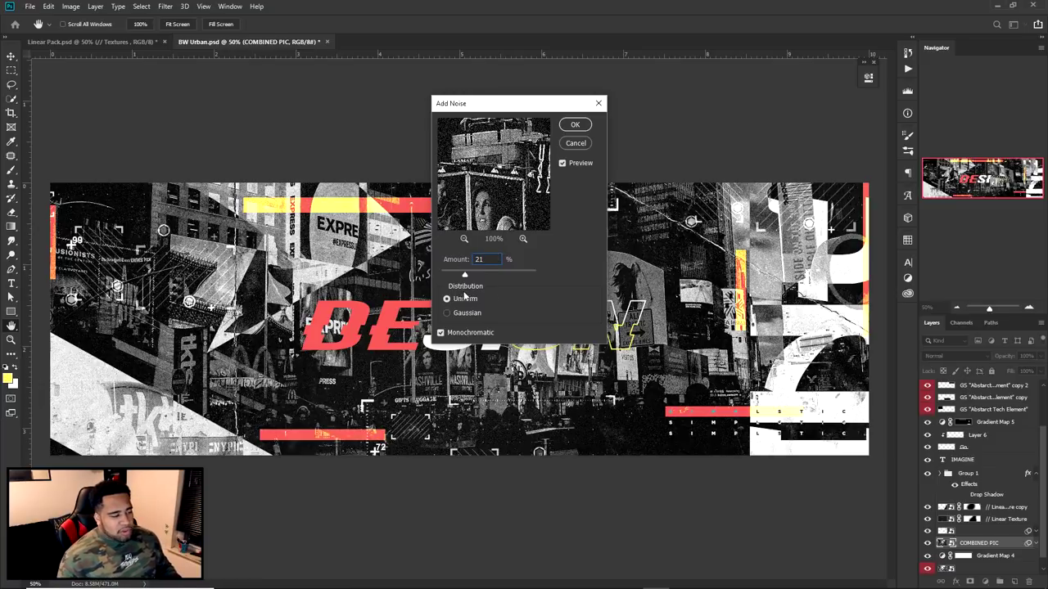
left_click(440, 332)
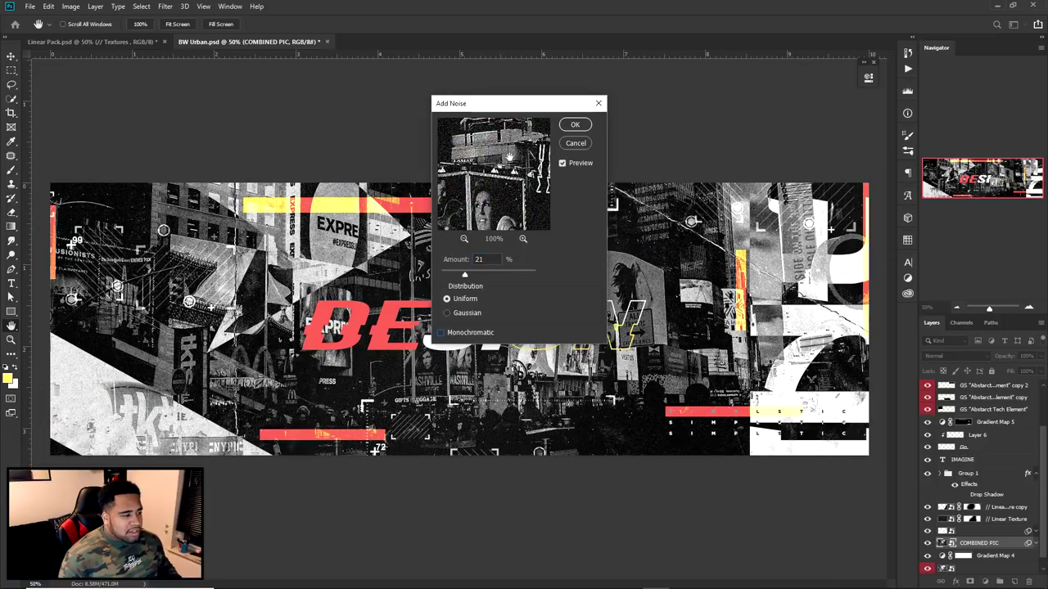
left_click(440, 332)
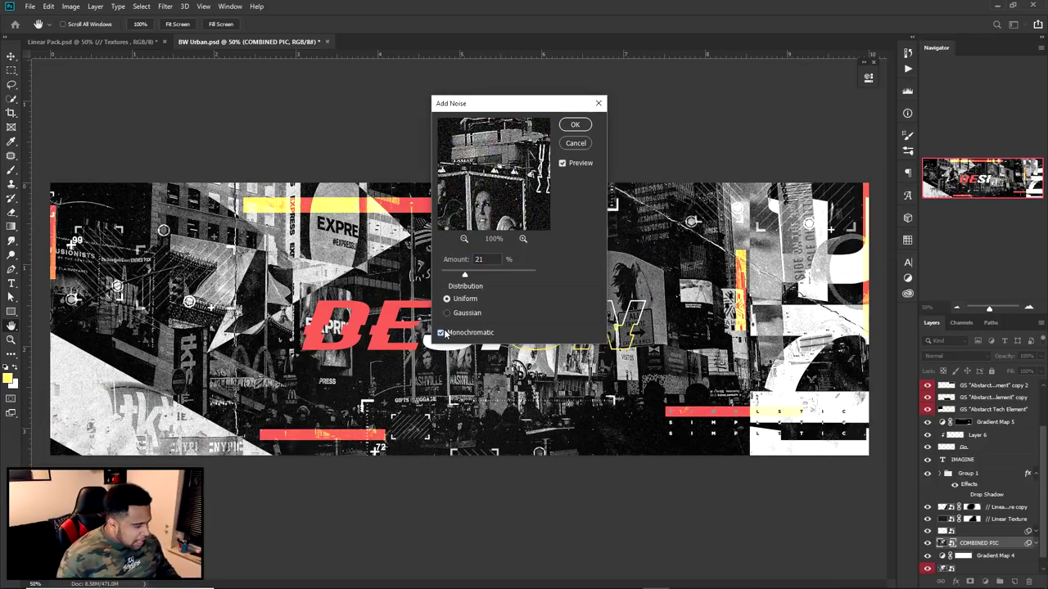
left_click(576, 125)
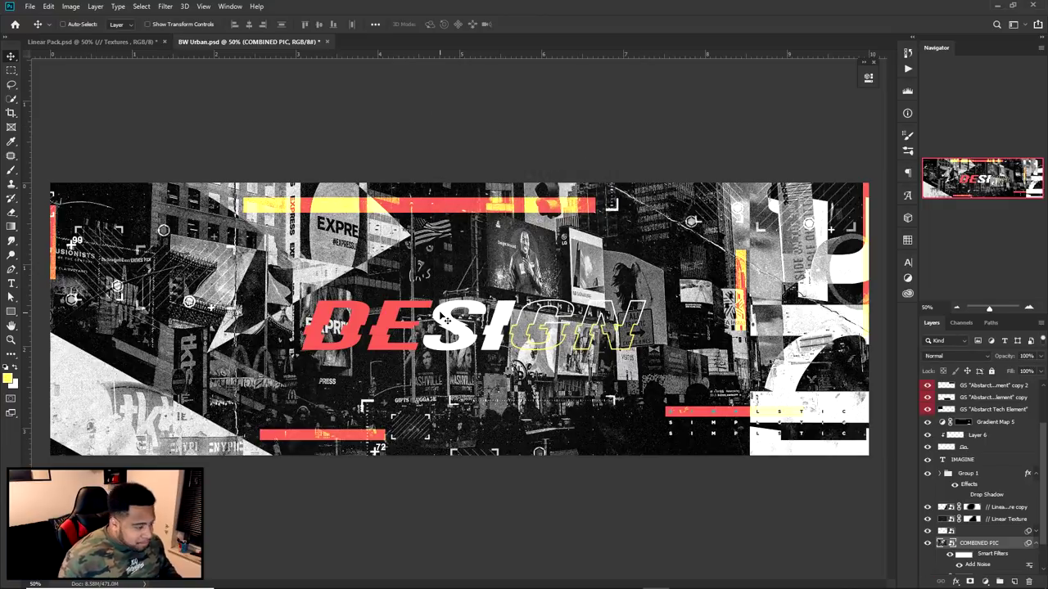
Apply the Camera Raw Filter to COMBINED PIC with Clarity +20 and Dehaze +33.
key("ctrl+minus")
key("ctrl+plus")
key("ctrl+plus")
key("ctrl+minus")
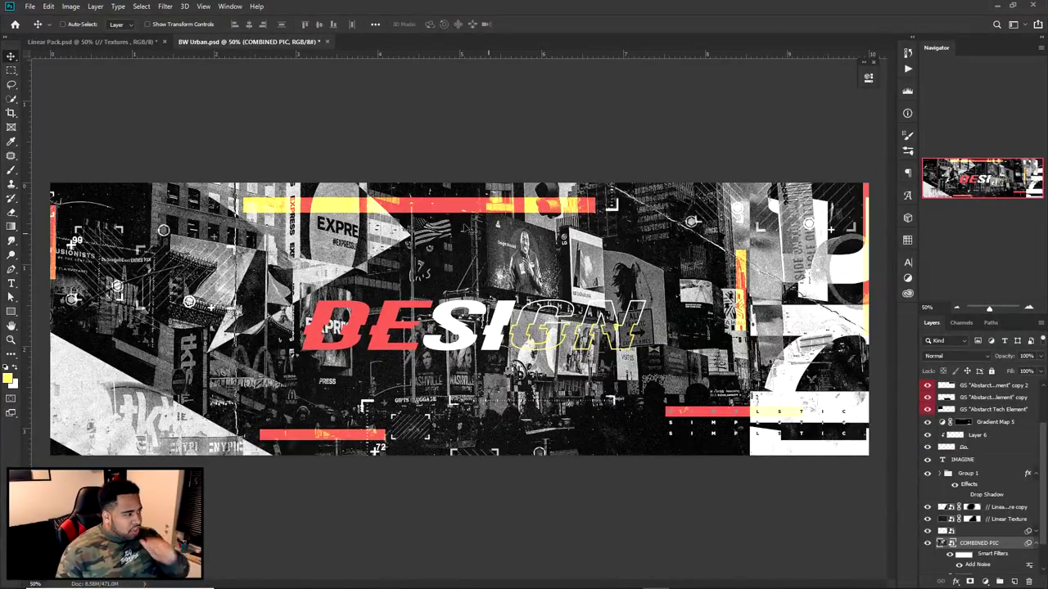
left_click(165, 5)
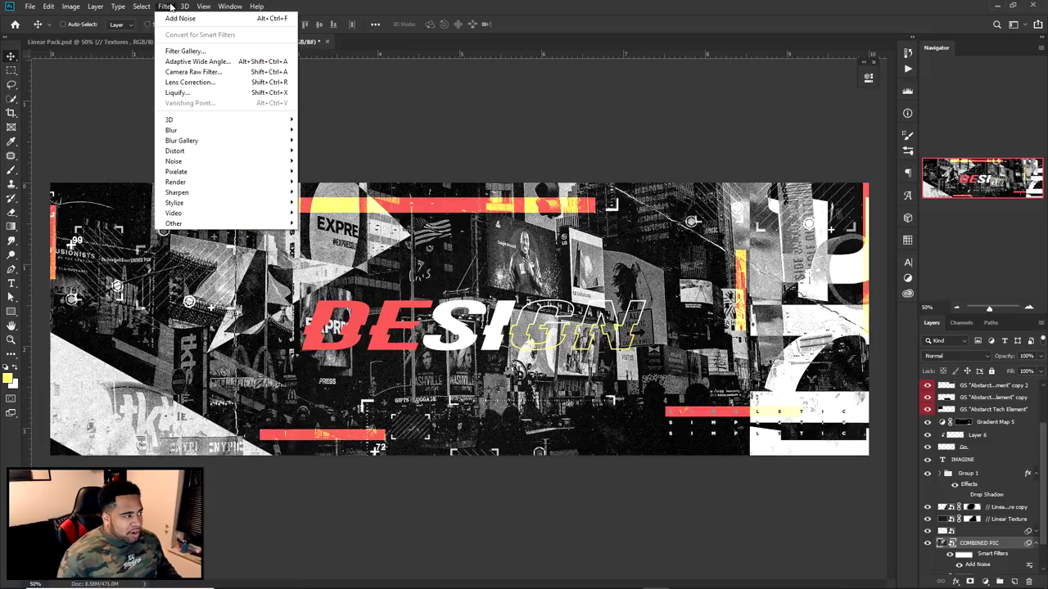
left_click(213, 70)
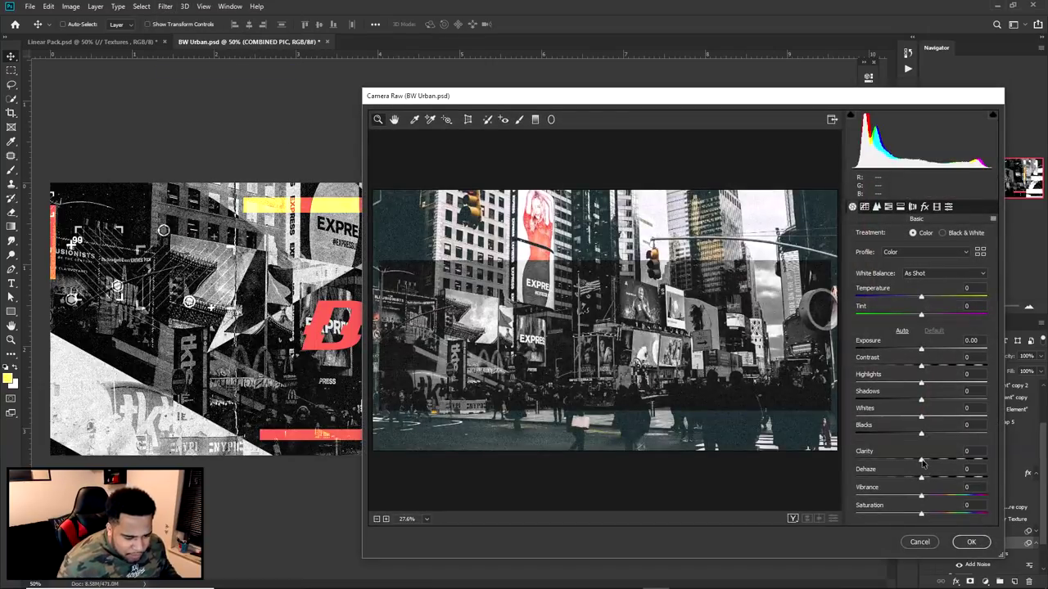
left_click_drag(922, 462, 973, 474)
left_click(923, 479)
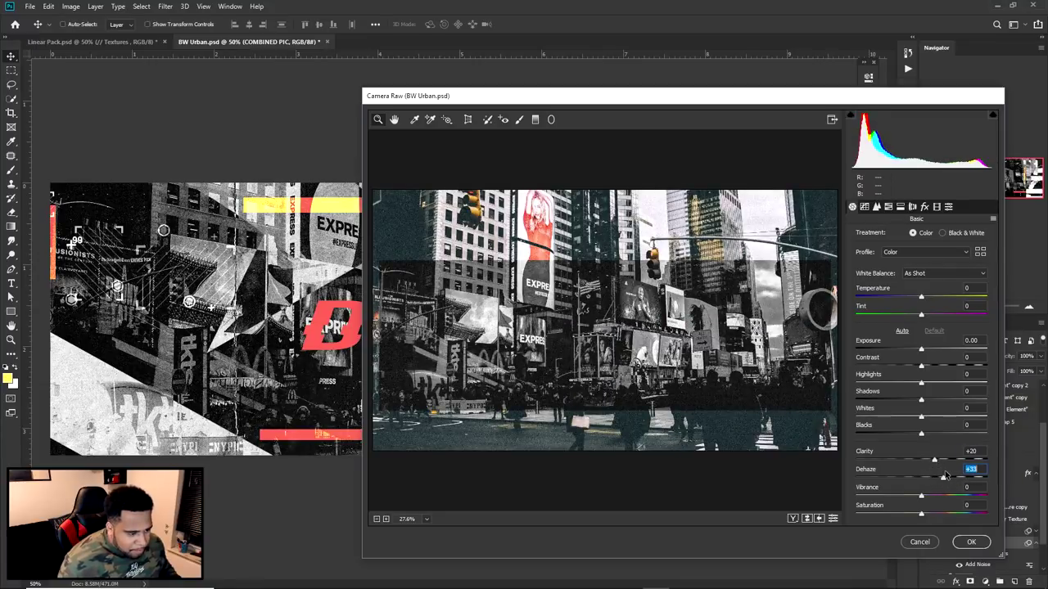
left_click(957, 540)
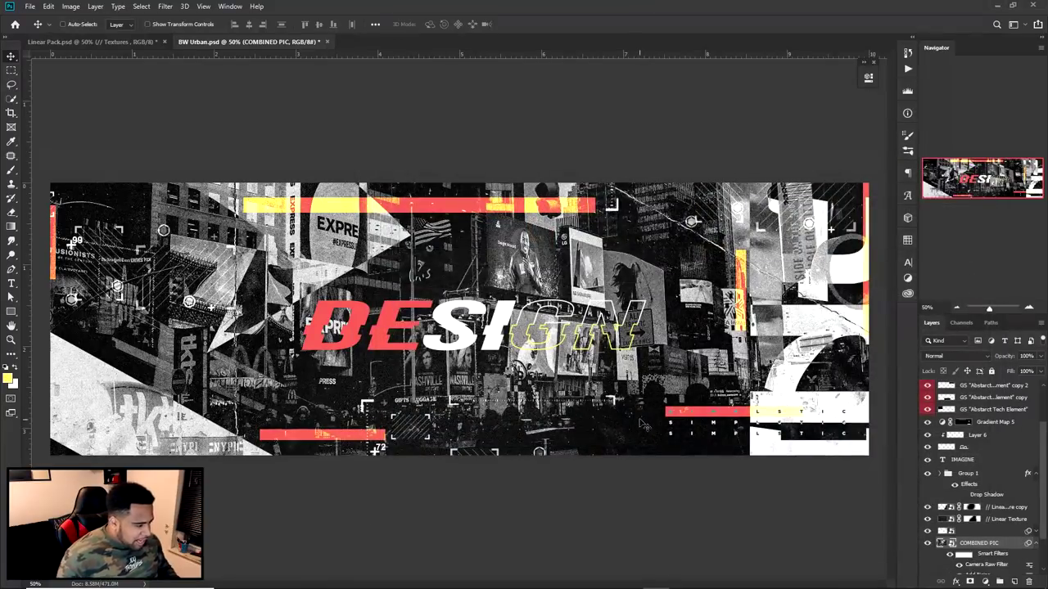
Apply the Sharpen filter to the COMBINED PIC smart object.
scroll(579, 371, "up", 1)
scroll(578, 371, "up", 1)
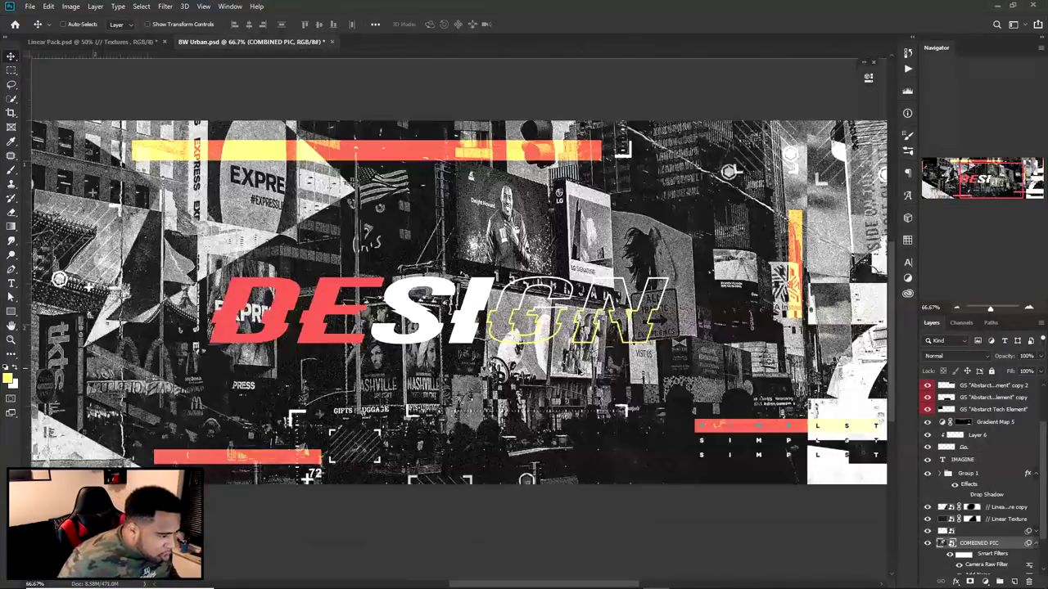
scroll(579, 370, "down", 2)
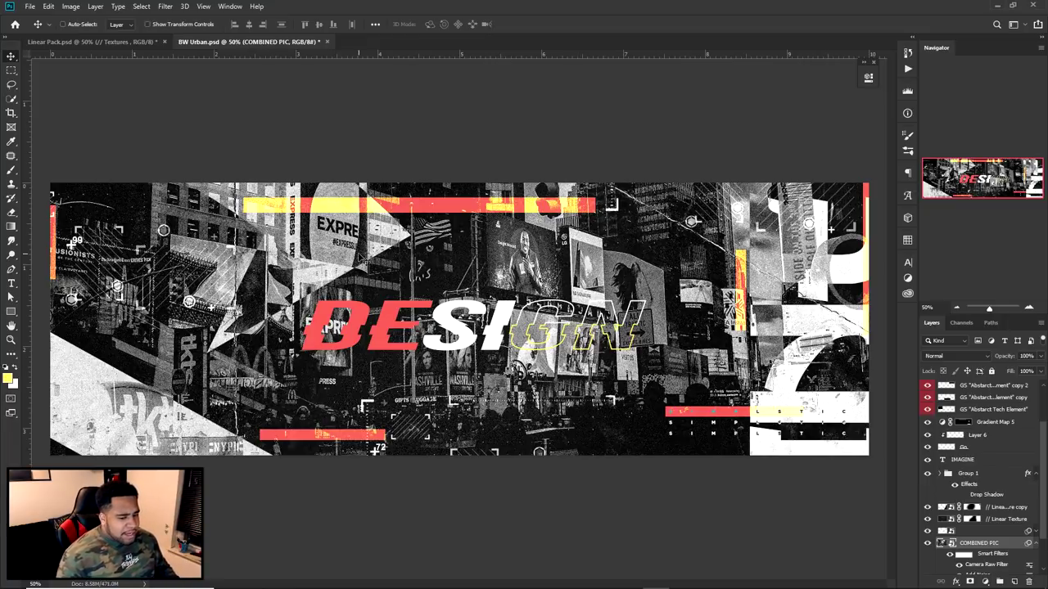
left_click(142, 6)
mouse_move(165, 6)
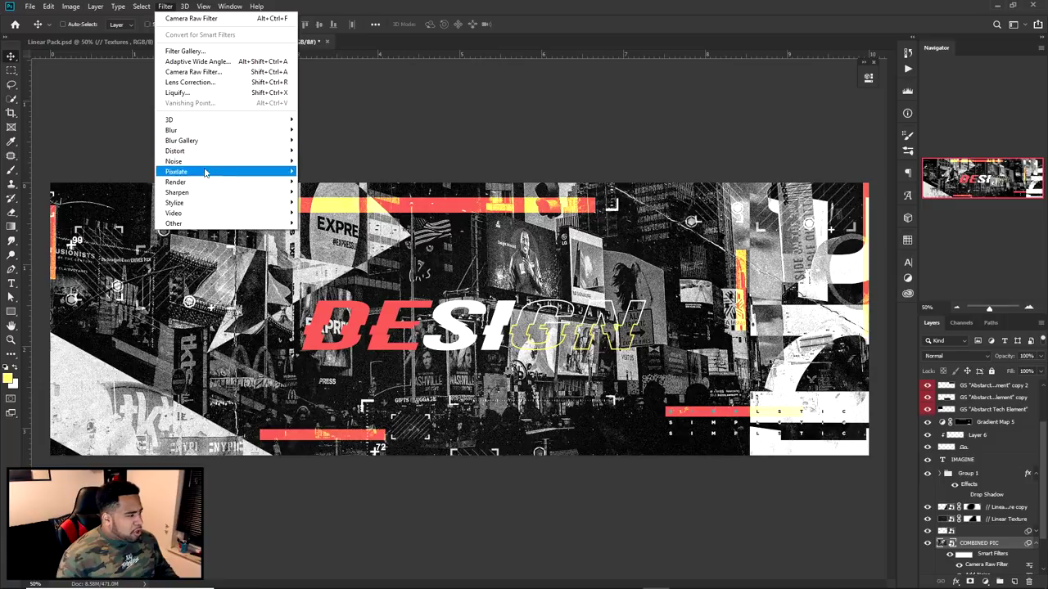
mouse_move(184, 193)
left_click(326, 203)
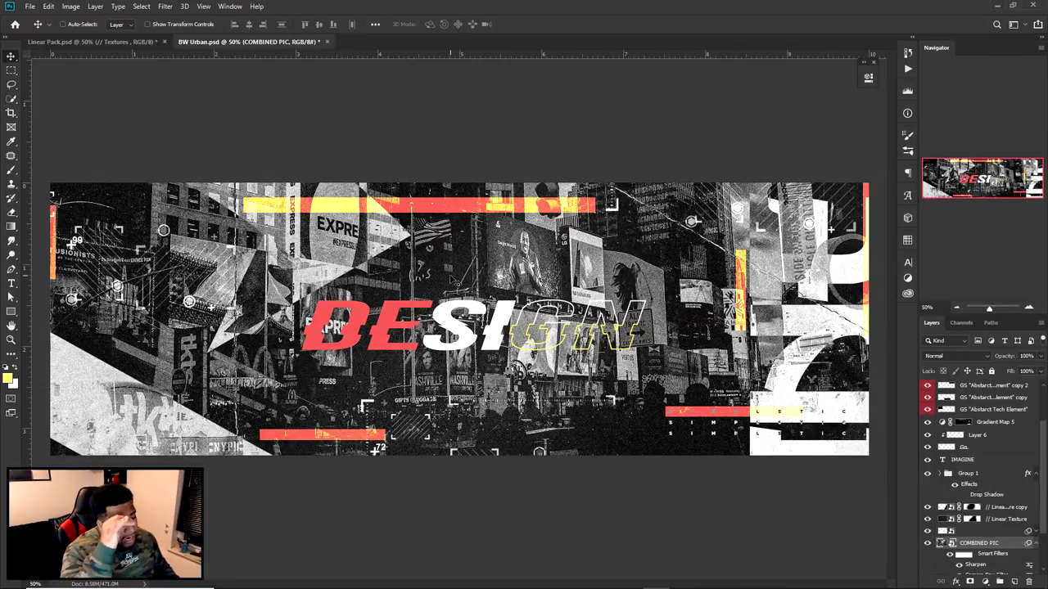
Add a Gradient Map adjustment layer above COMBINED PIC and apply the Black, White gradient preset.
left_click(986, 581)
left_click(991, 568)
left_click(990, 566)
left_click(776, 112)
left_click(736, 169)
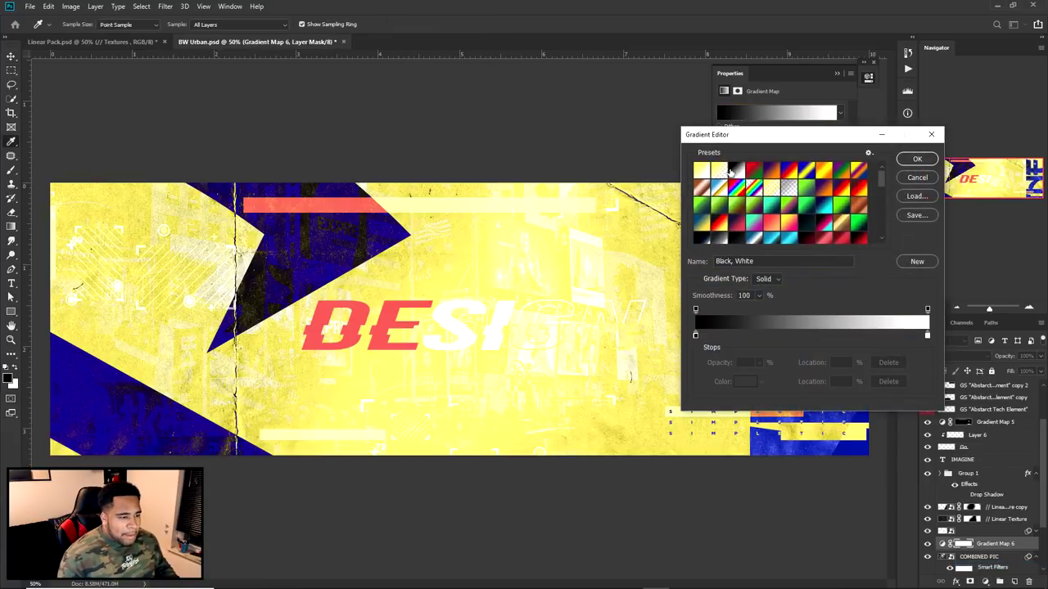
Shift the gradient map's midpoint to a 53% location, accept the gradient and collapse the adjustment's properties.
left_click(696, 335)
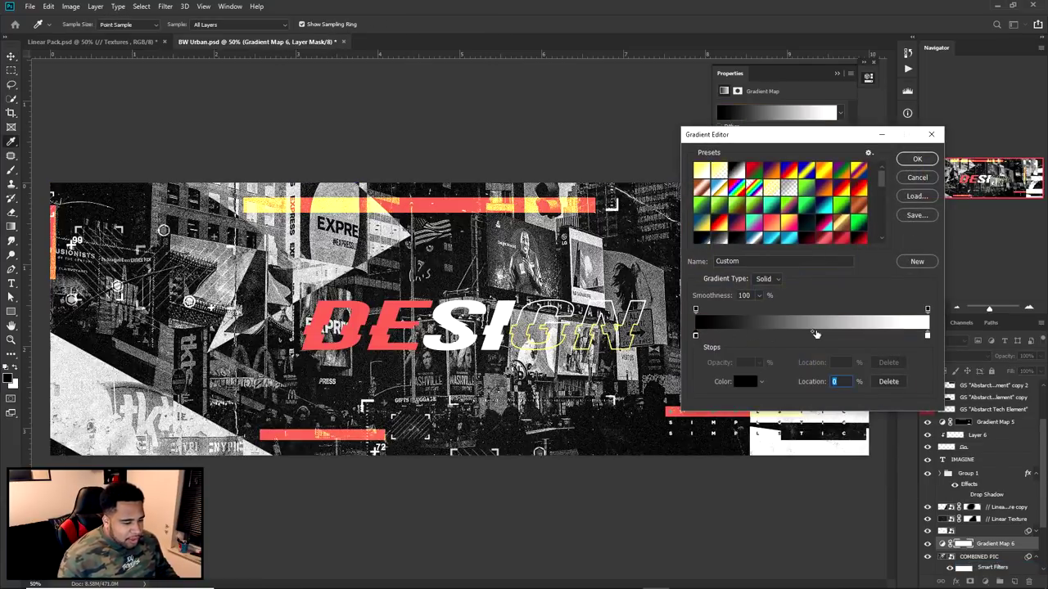
left_click_drag(812, 331, 824, 332)
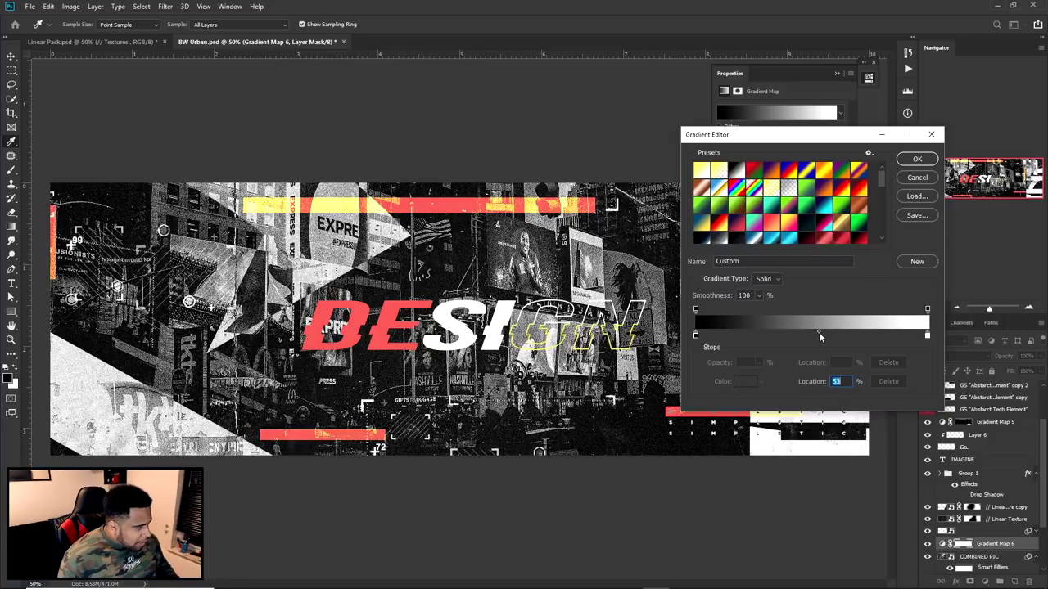
left_click(916, 158)
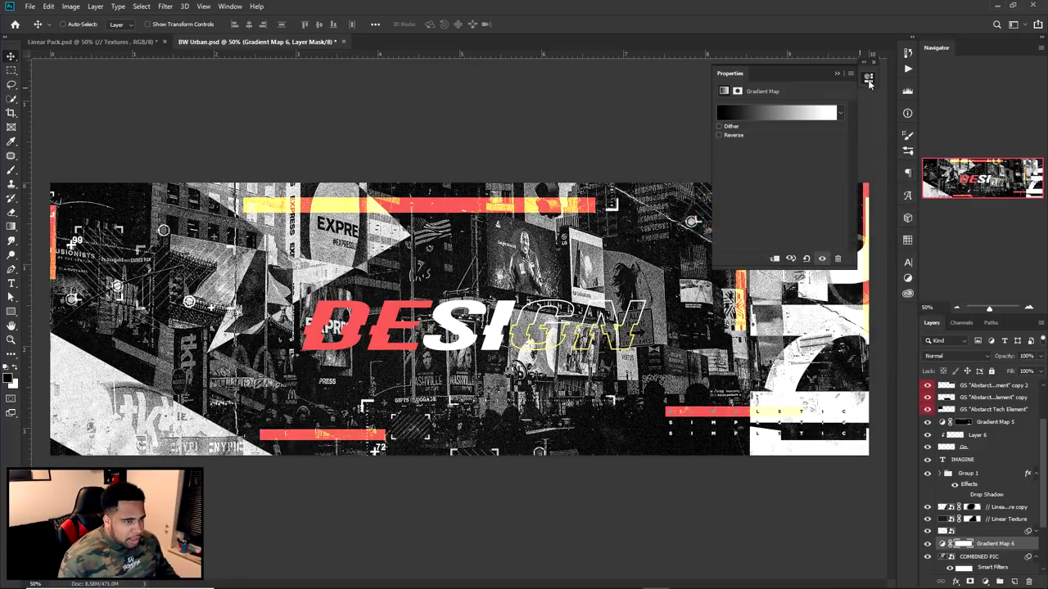
left_click(868, 80)
Hide the Gradient Map 6 adjustment layer and the Sharpen smart filter on COMBINED PIC.
scroll(479, 331, "up", 1)
scroll(483, 331, "down", 1)
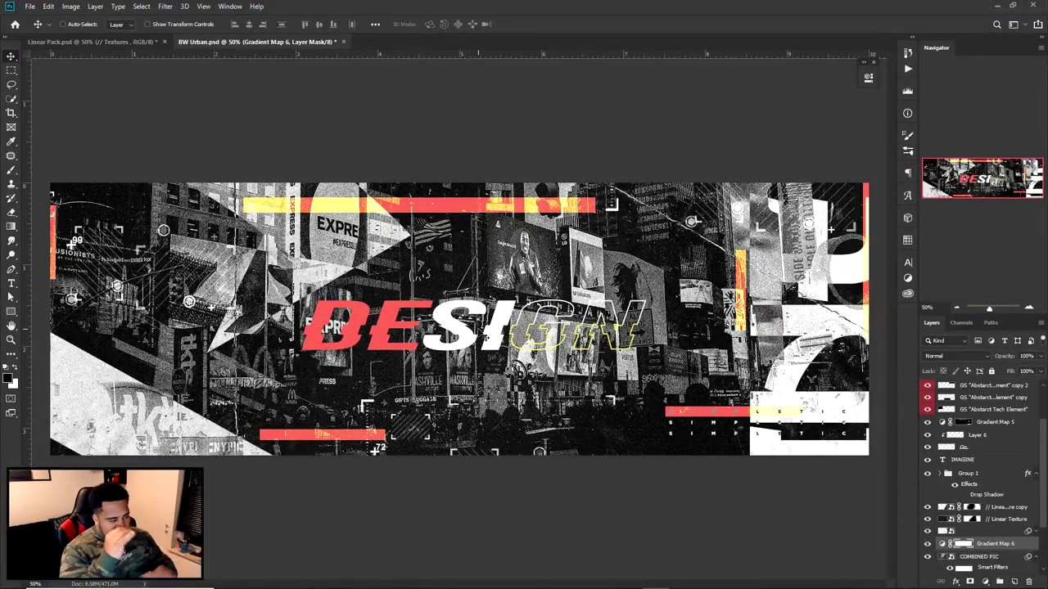
left_click(927, 544)
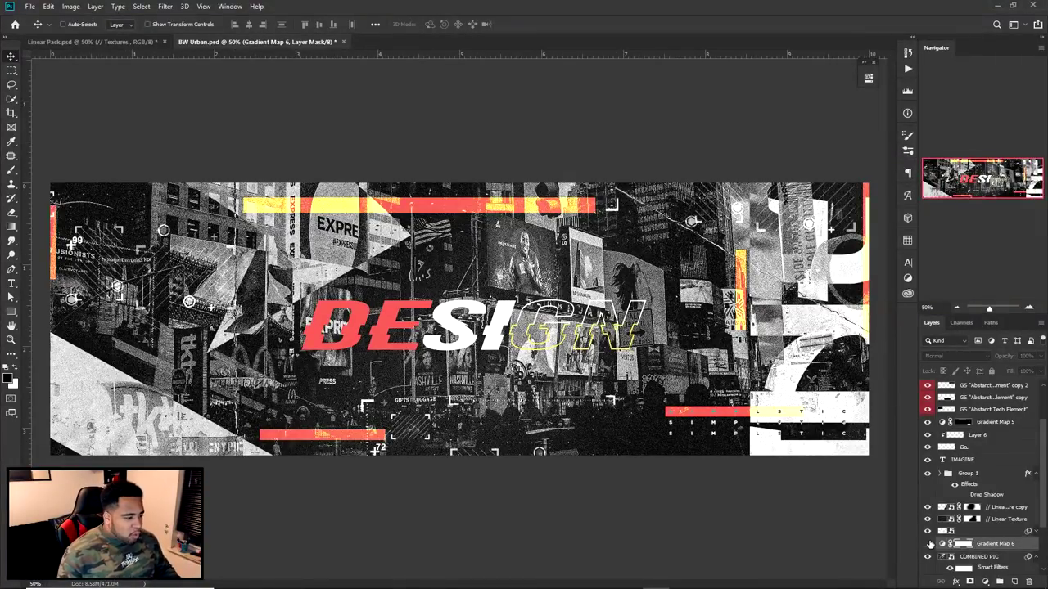
scroll(962, 516, "down", 1)
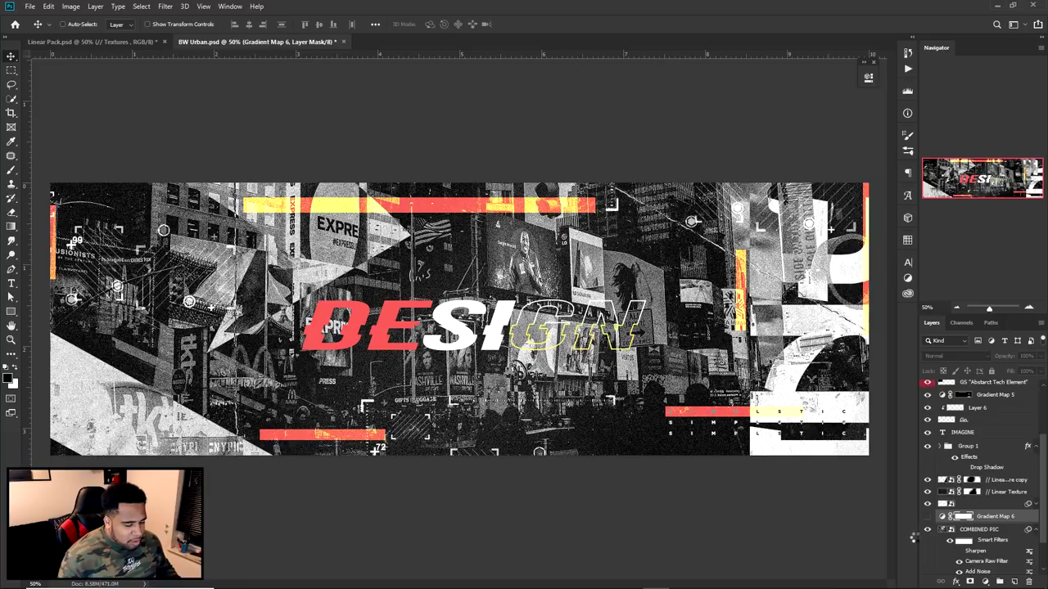
Target the composite RGB channel and select the // Linear Texture layer.
key("ctrl+2")
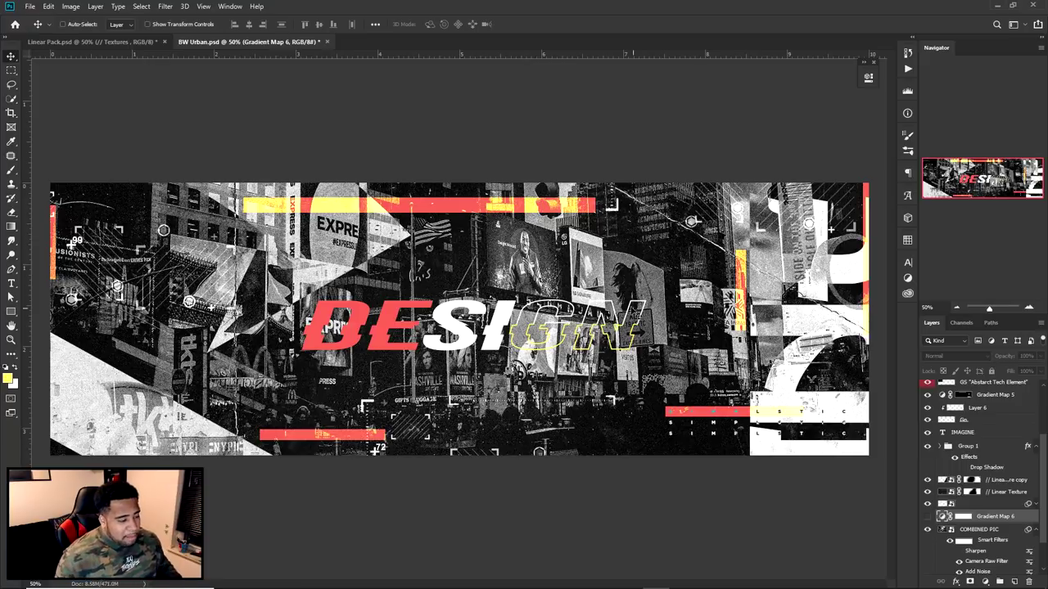
left_click_drag(339, 232, 317, 271)
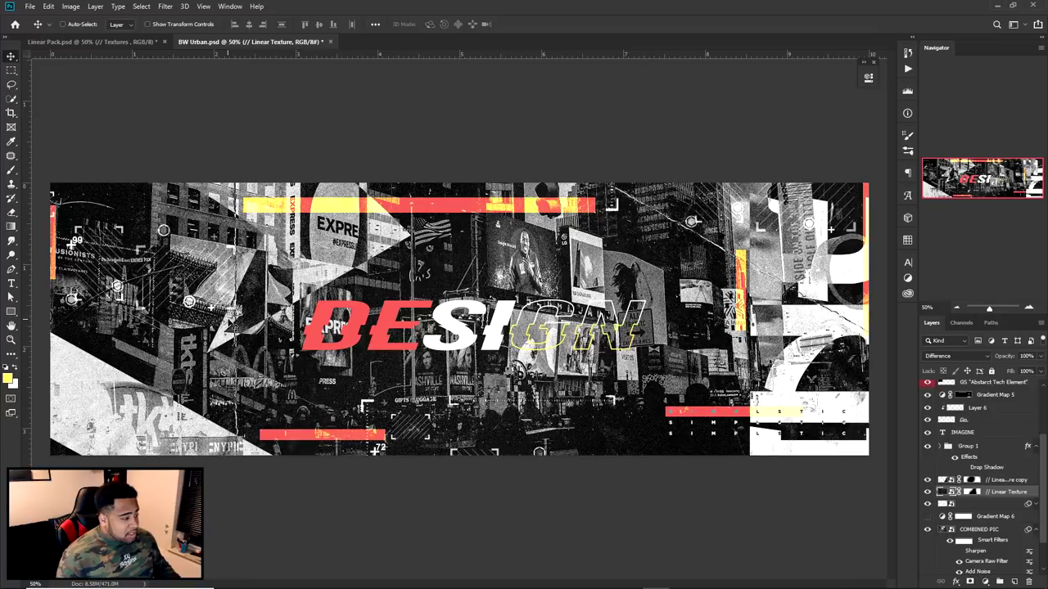